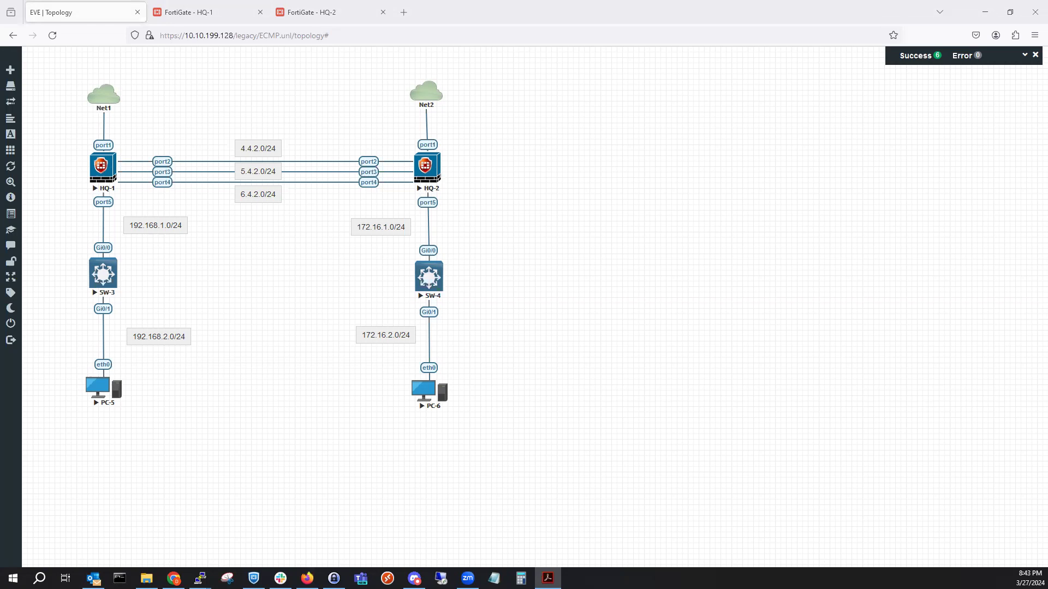
# Open HQ-1's Static Routes page in the FortiGate web interface.
pyautogui.click(188, 12)
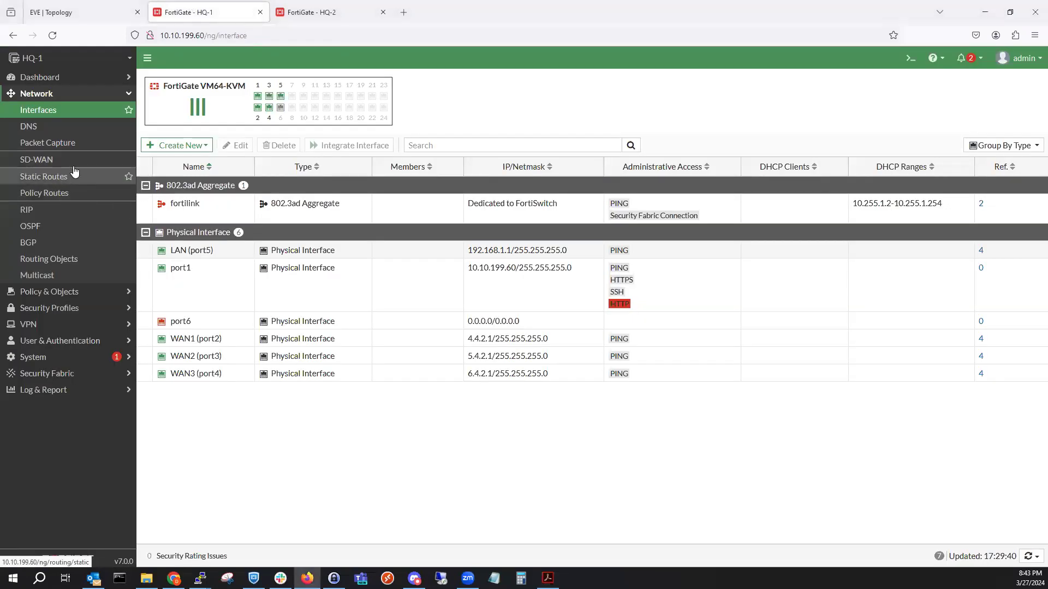
pyautogui.click(101, 17)
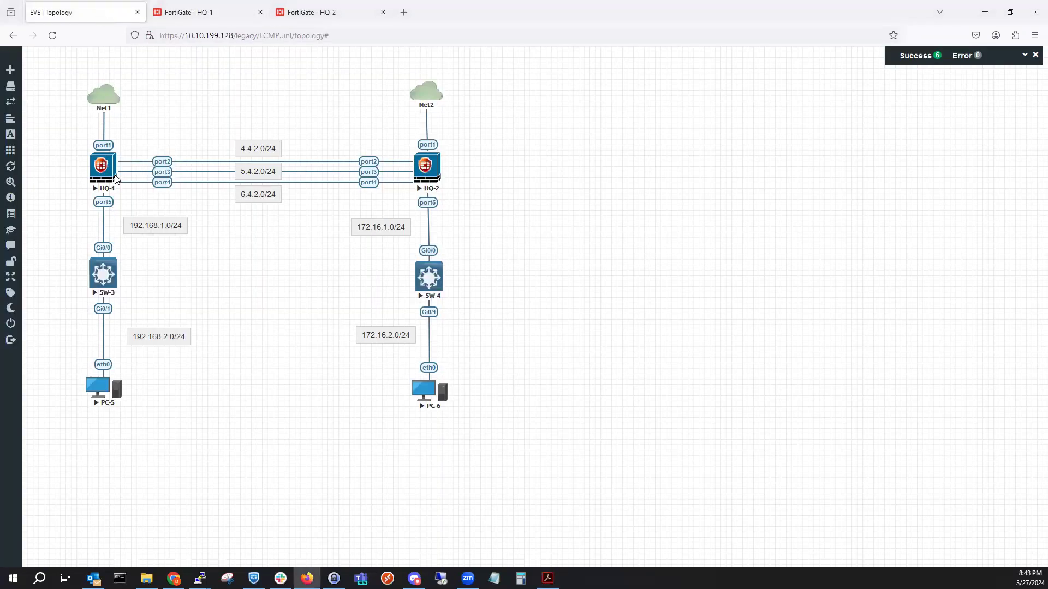
pyautogui.click(198, 13)
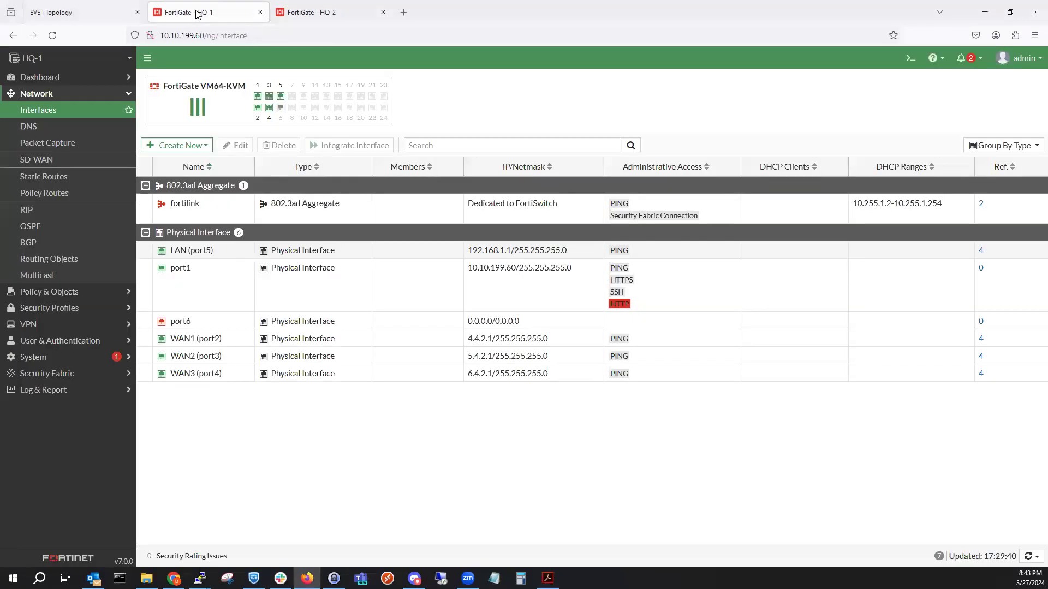
pyautogui.click(87, 180)
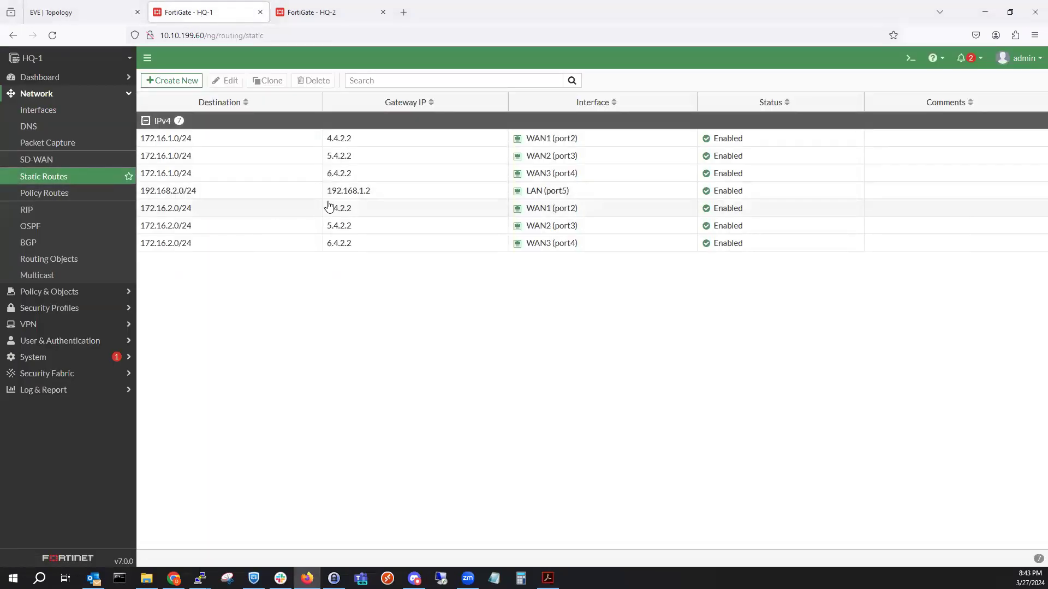
# Run 'get router info routing-table all' in HQ-1's CLI and review the three equal-cost routes.
pyautogui.click(909, 59)
pyautogui.write('get router')
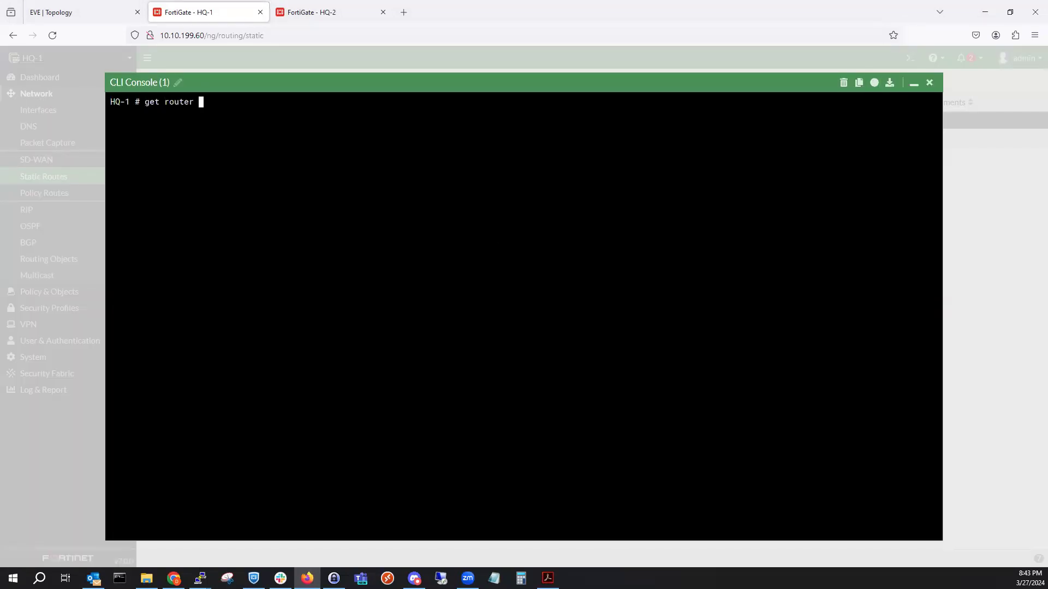
pyautogui.press('?')
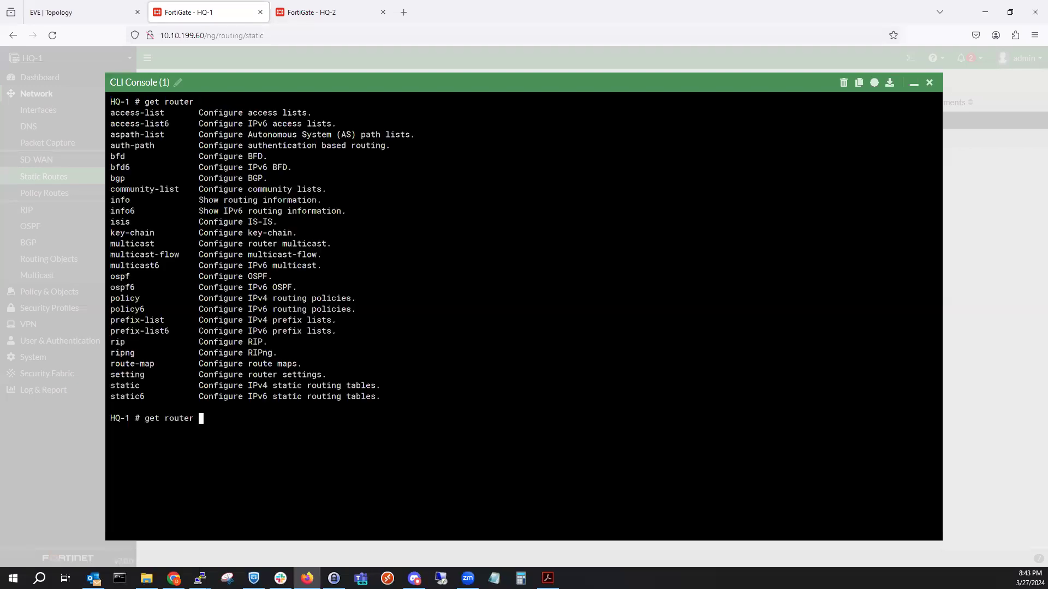
pyautogui.write('info routing-table all')
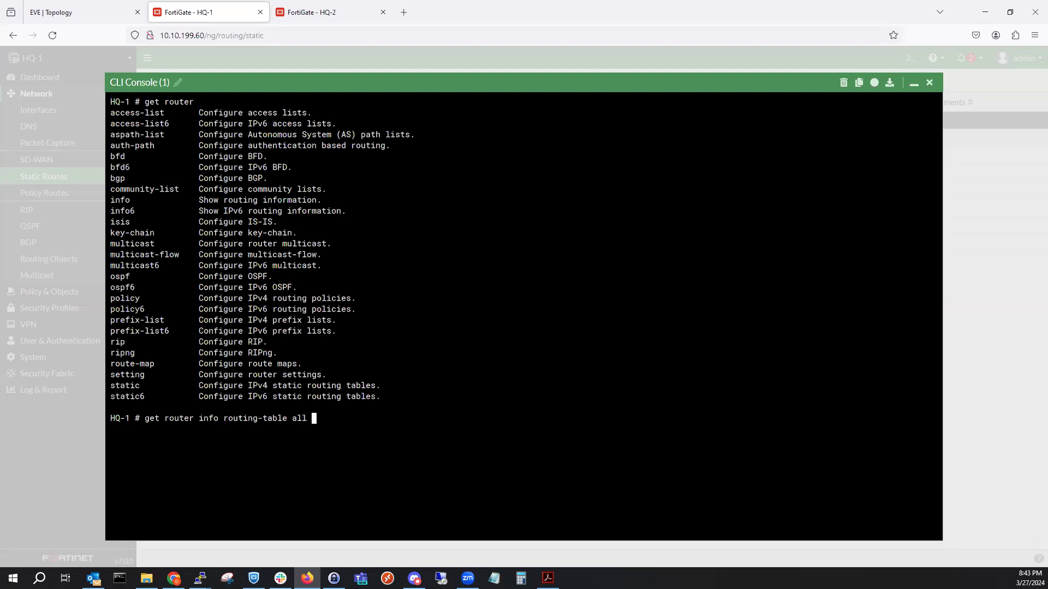
pyautogui.press('Return')
pyautogui.hotkey('alt', 'Tab')
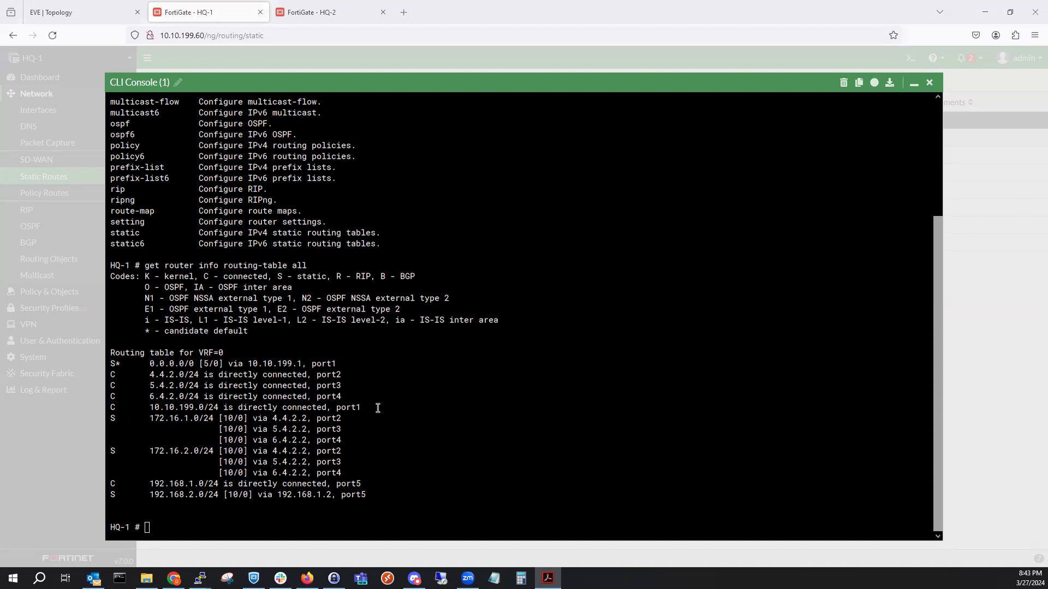
pyautogui.moveTo(357, 440); pyautogui.dragTo(108, 420)
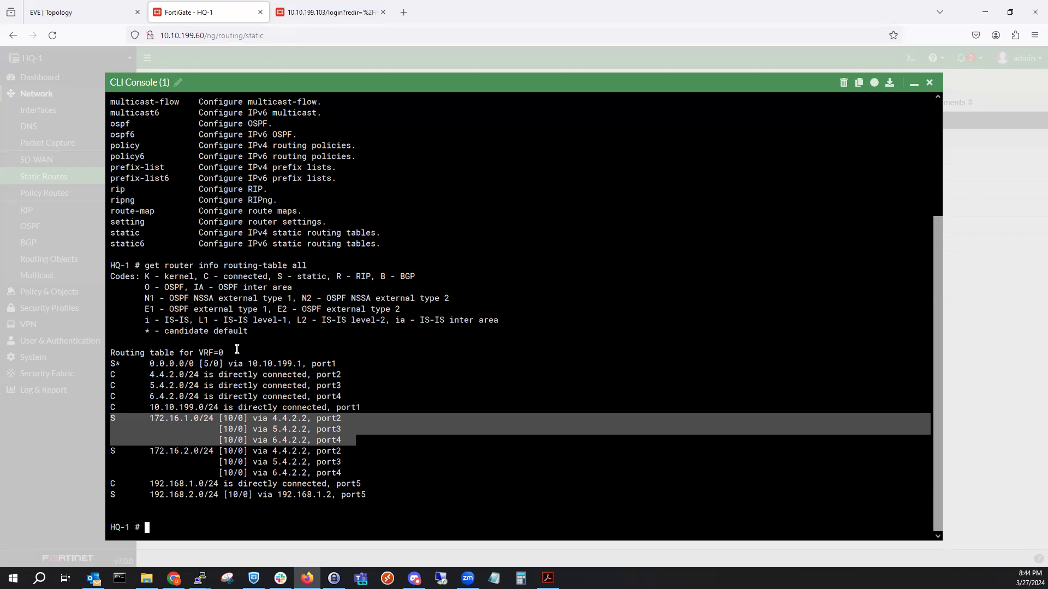
pyautogui.click(914, 83)
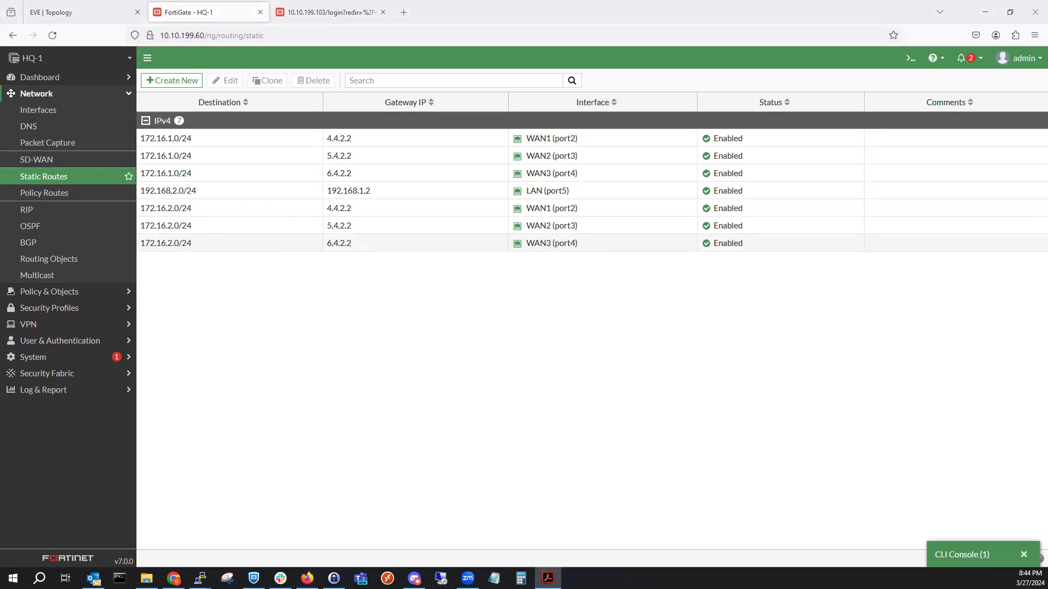
# Start a continuous ping from PC-5 to 172.16.2.50 with 'ping 172.16.2.50 -t'.
pyautogui.click(119, 12)
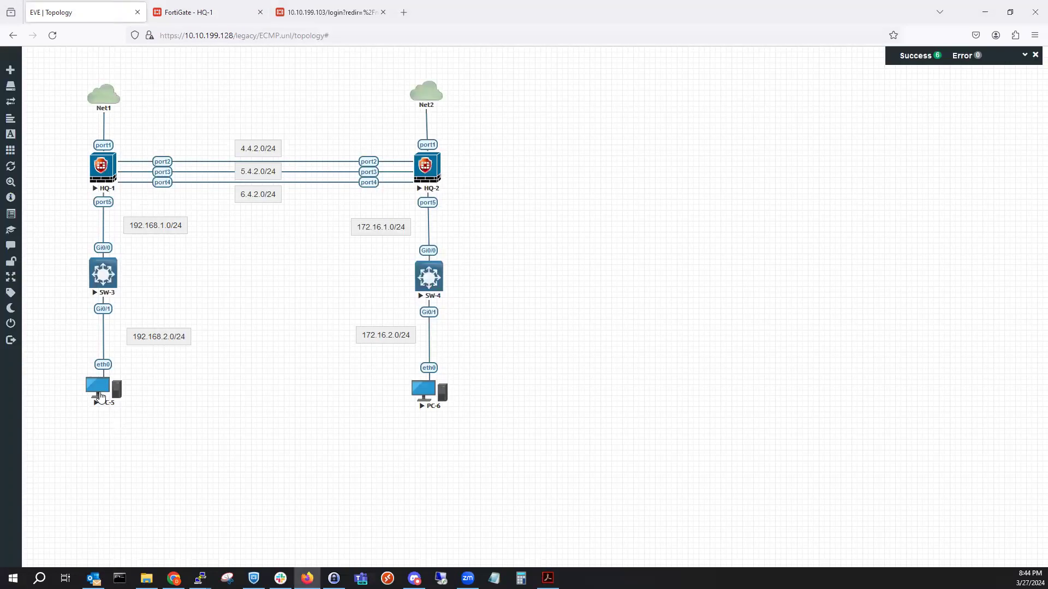
pyautogui.click(125, 374)
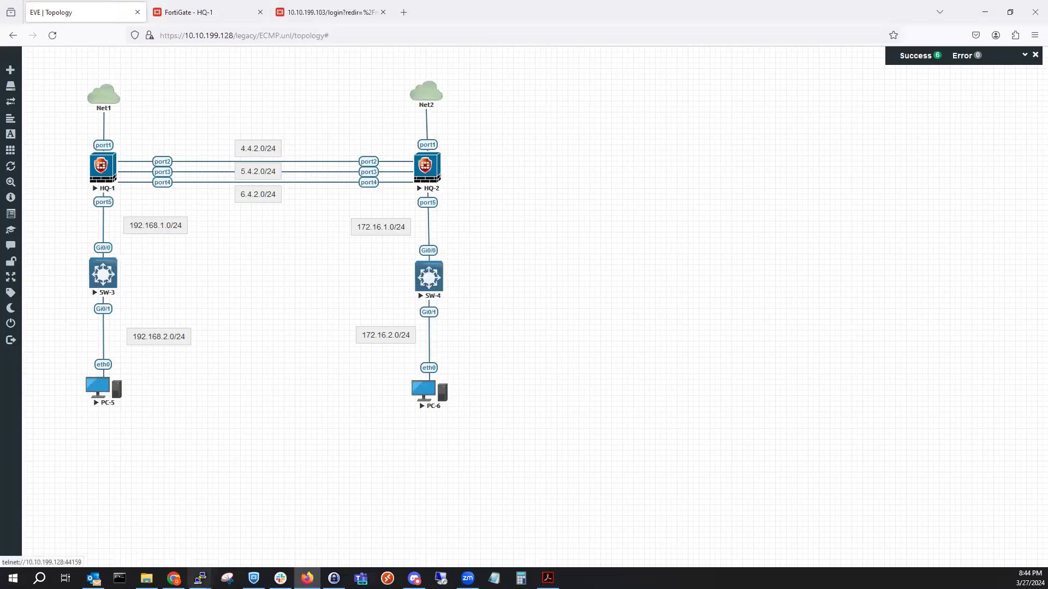
pyautogui.moveTo(199, 578)
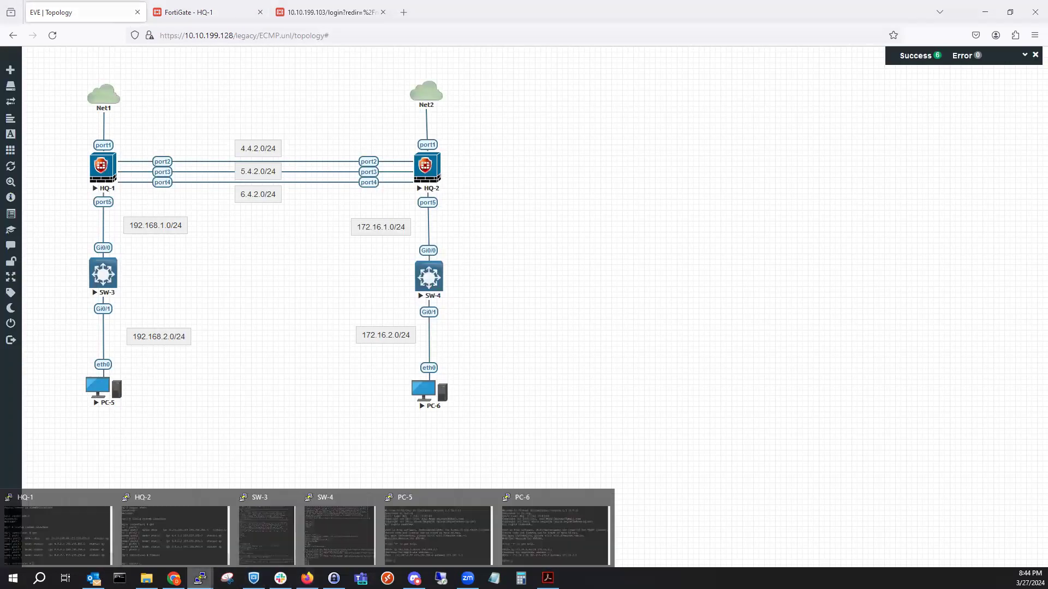
pyautogui.click(462, 542)
pyautogui.moveTo(707, 222); pyautogui.dragTo(725, 221)
pyautogui.write('ping ')
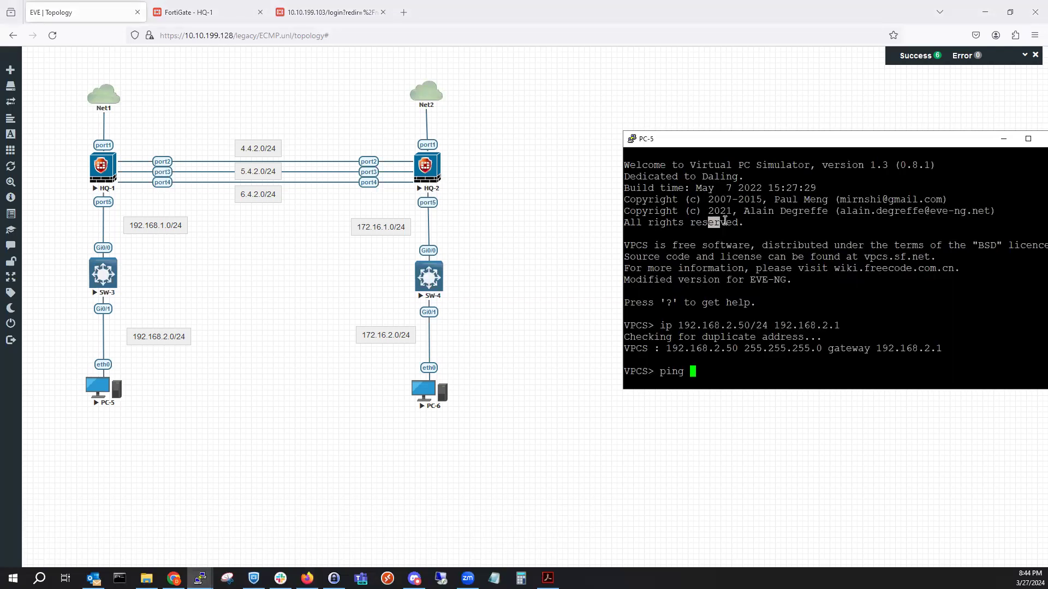
pyautogui.write('172.16.2.50 -t')
pyautogui.press('Return')
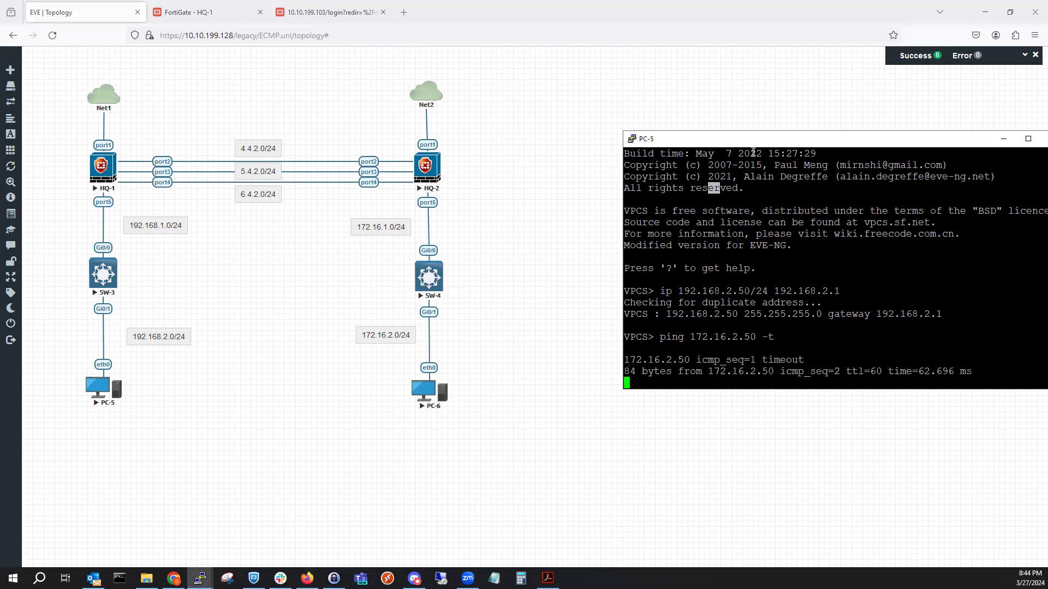
# Minimize PC-5's console, leaving the ping running, and return to the lab topology.
pyautogui.moveTo(803, 139); pyautogui.dragTo(655, 105)
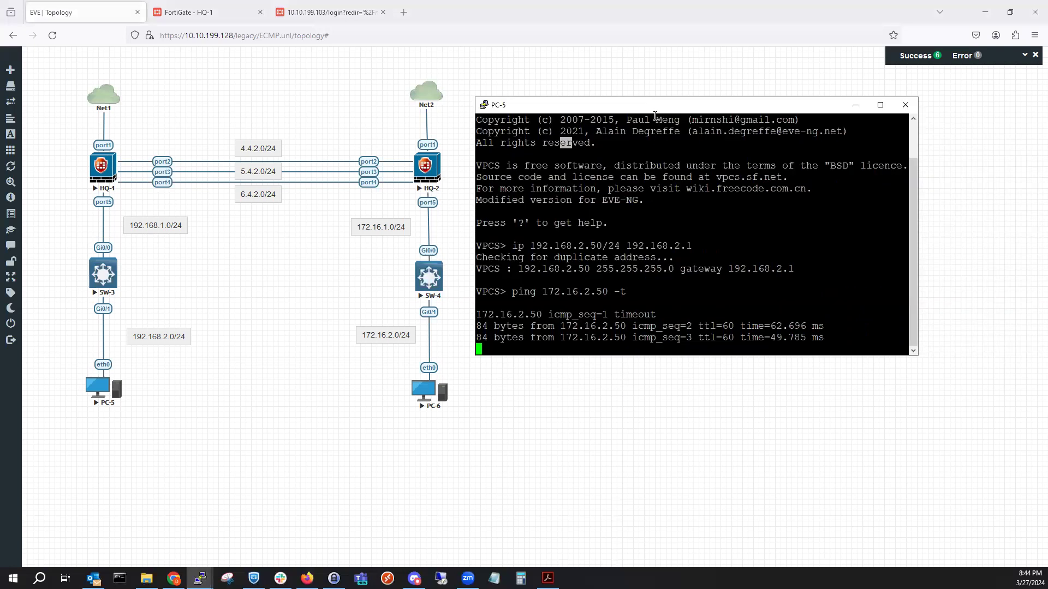
pyautogui.click(854, 107)
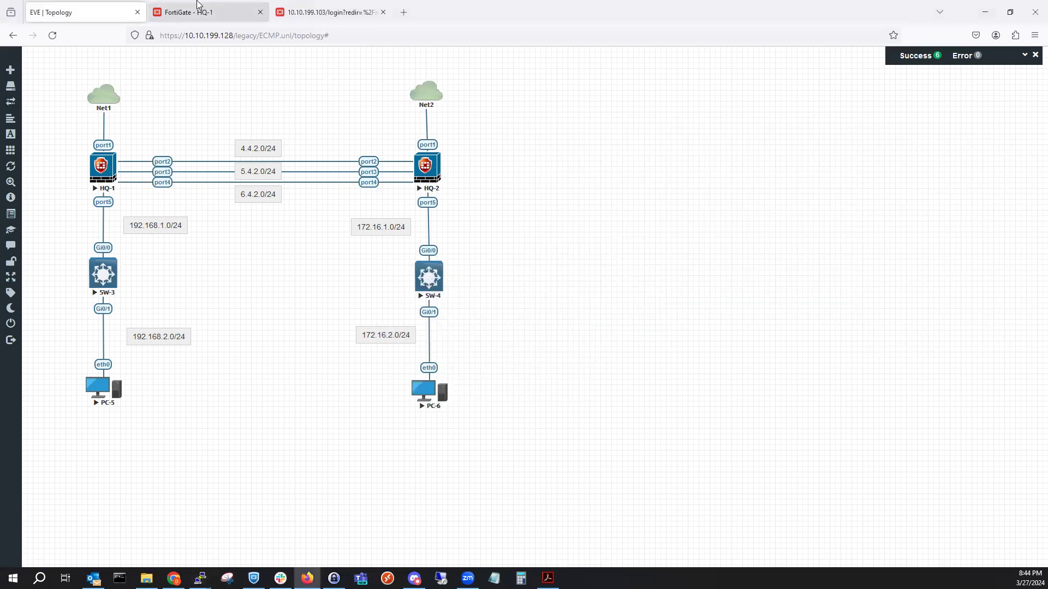
pyautogui.click(198, 11)
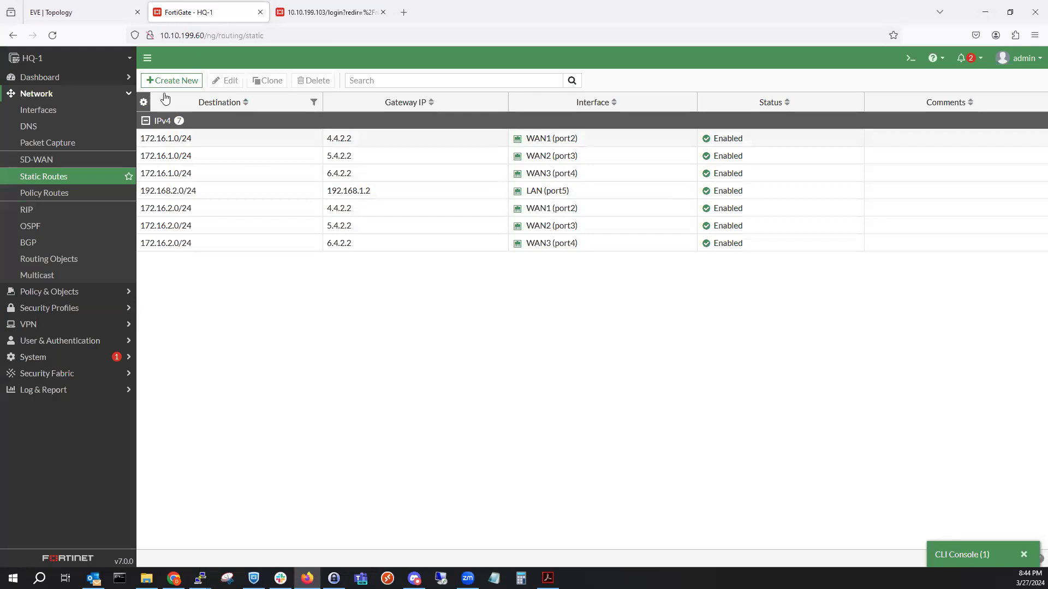
pyautogui.click(97, 11)
# Start an Ethernet capture on HQ-1 port2 and pop it out into its own Wireshark tab.
pyautogui.rightClick(100, 165)
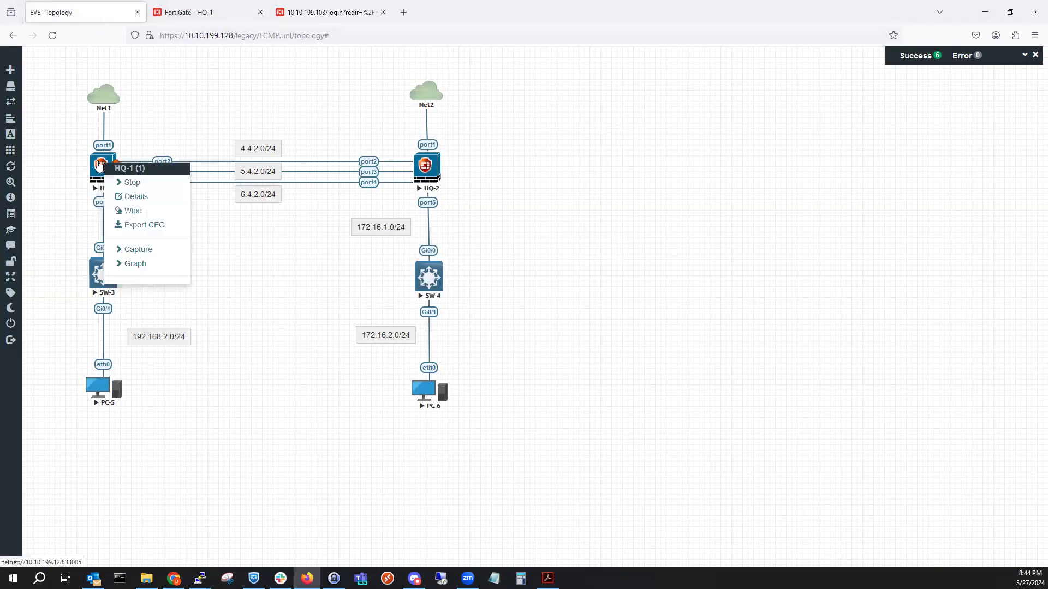
pyautogui.click(151, 253)
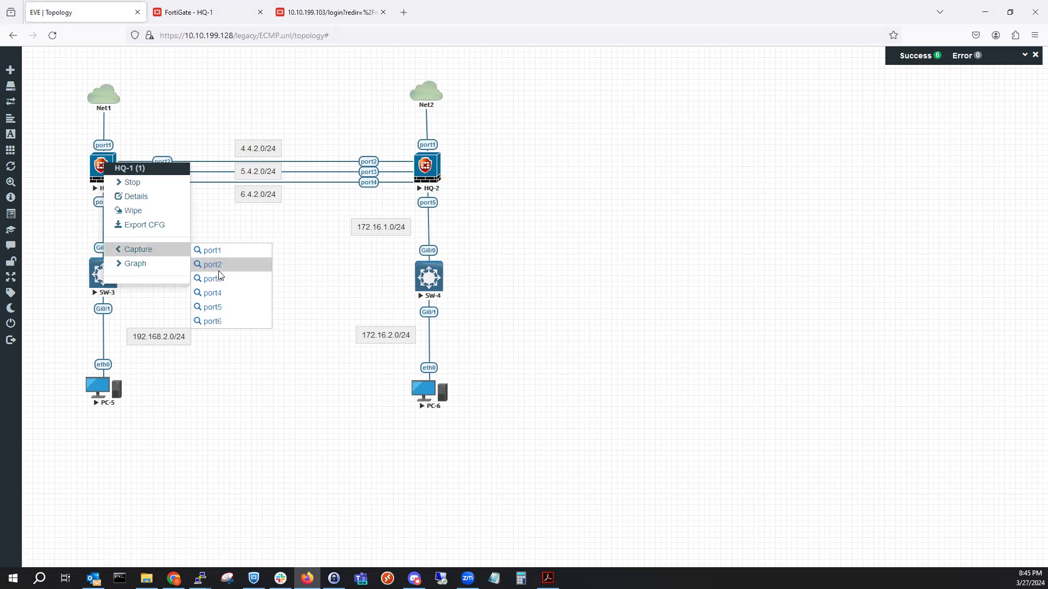
pyautogui.click(219, 277)
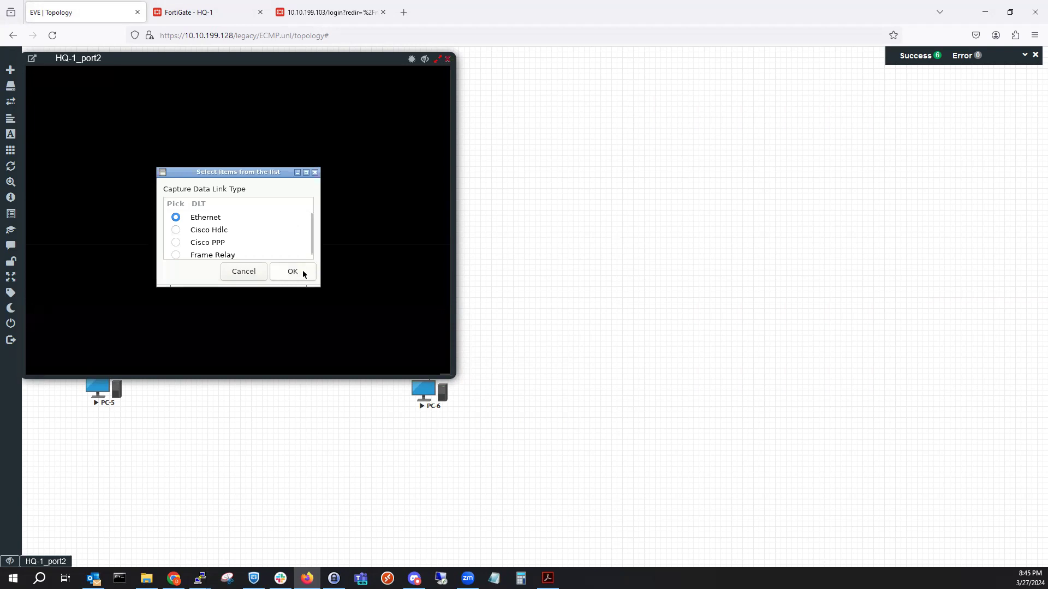
pyautogui.click(292, 272)
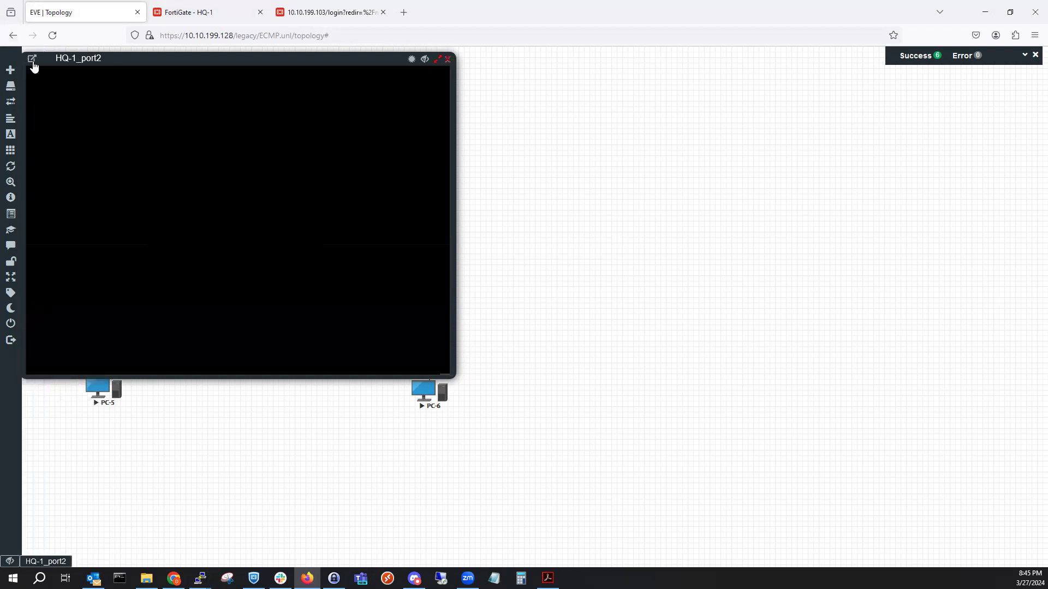
pyautogui.click(33, 63)
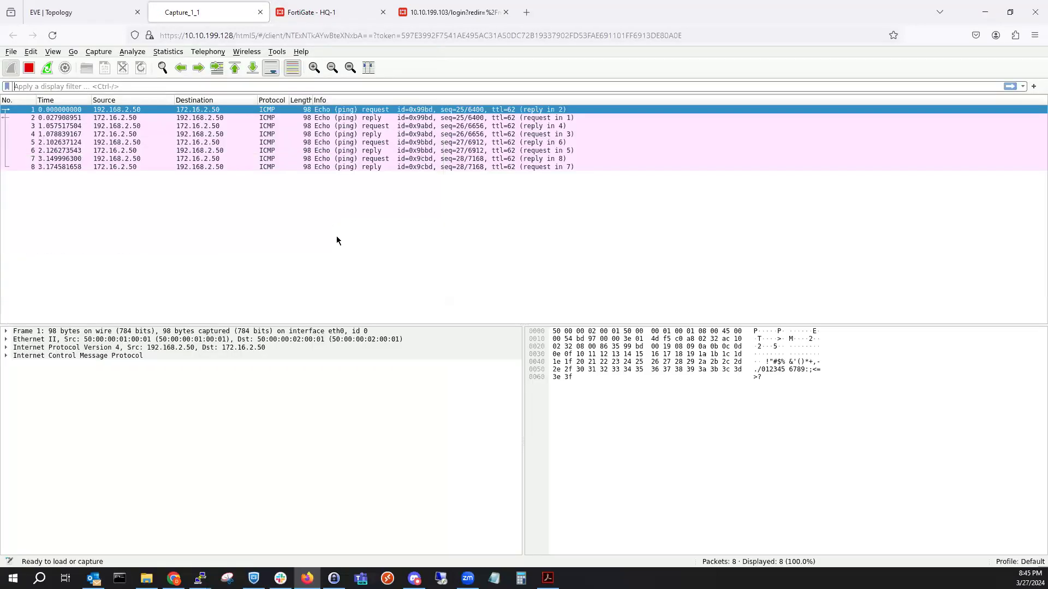
# Start an Ethernet capture on HQ-1 port3 and pop it out into its own tab.
pyautogui.click(99, 12)
pyautogui.rightClick(107, 174)
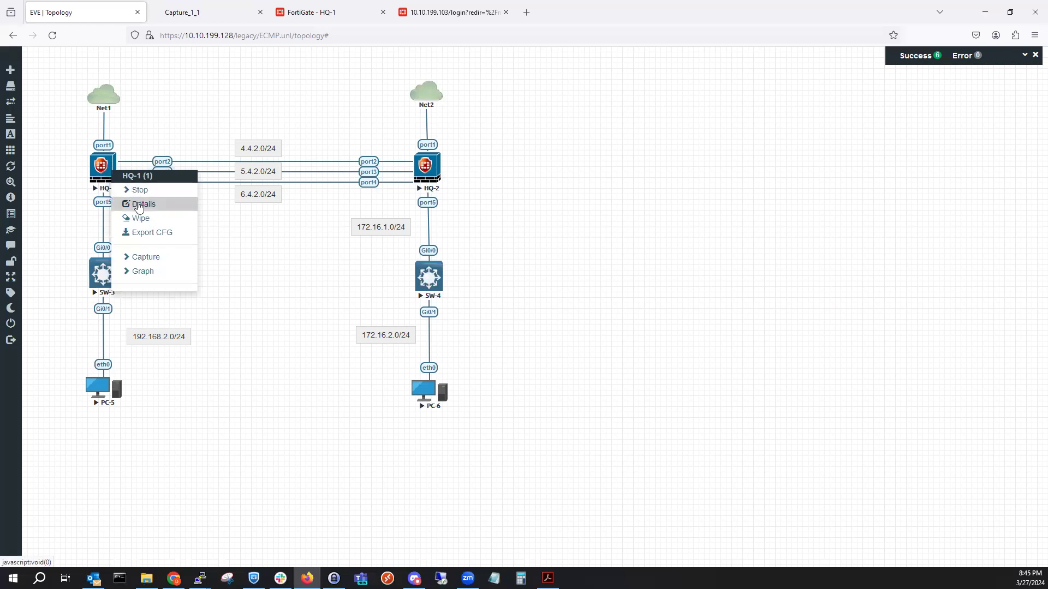
pyautogui.click(144, 256)
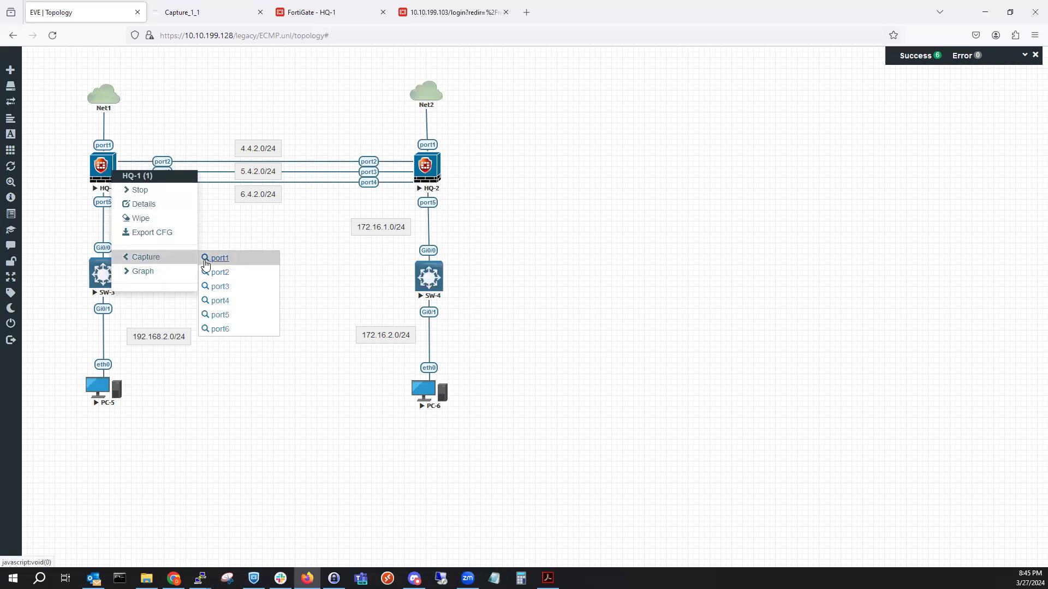
pyautogui.click(229, 290)
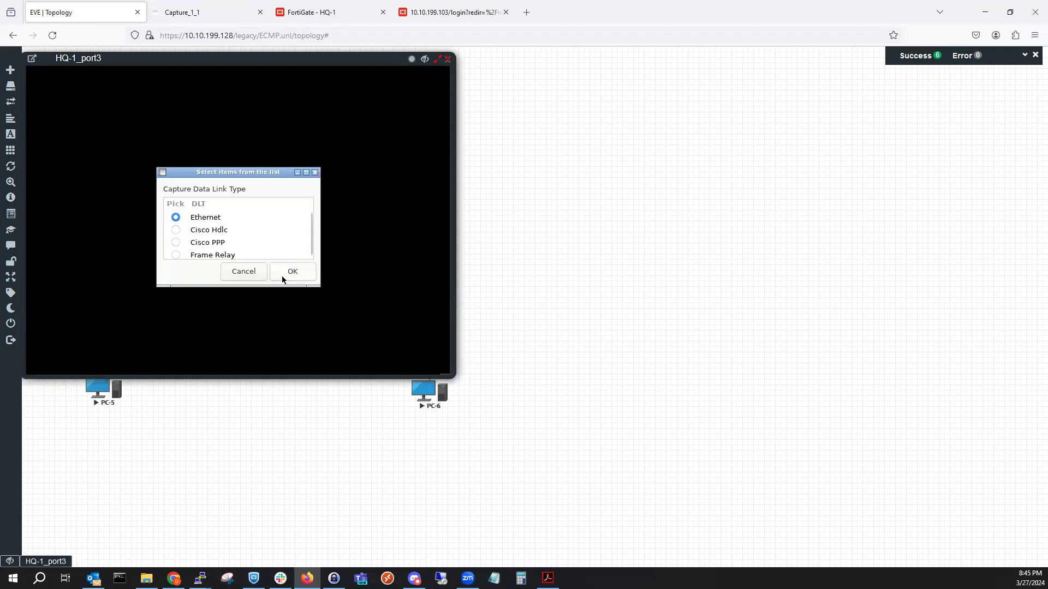
pyautogui.click(282, 276)
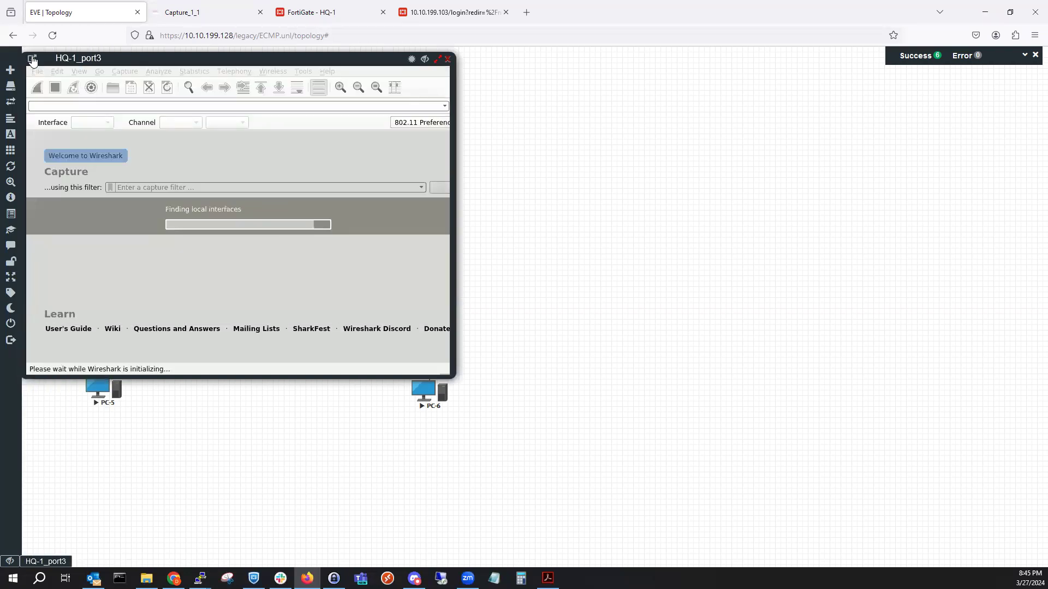
pyautogui.click(32, 58)
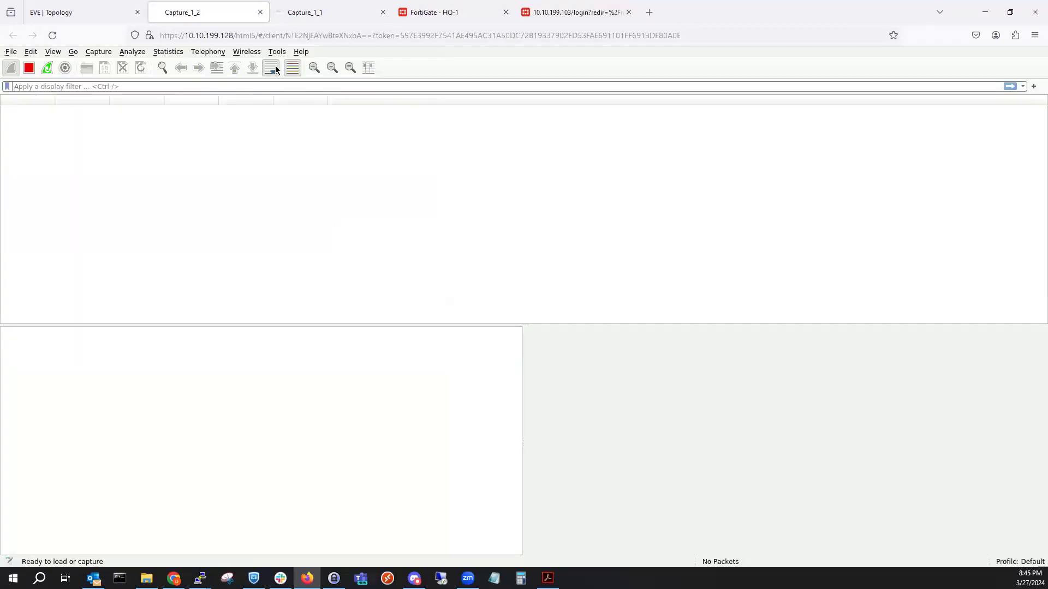
# Start an Ethernet capture on HQ-1 port4 and pop it out into its own tab.
pyautogui.click(87, 11)
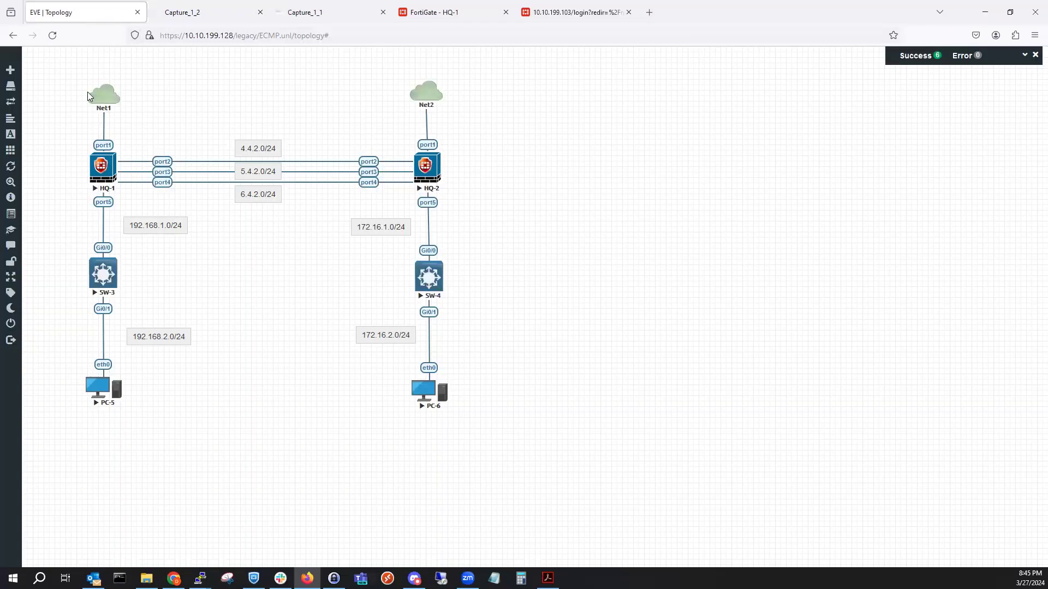
pyautogui.click(106, 176)
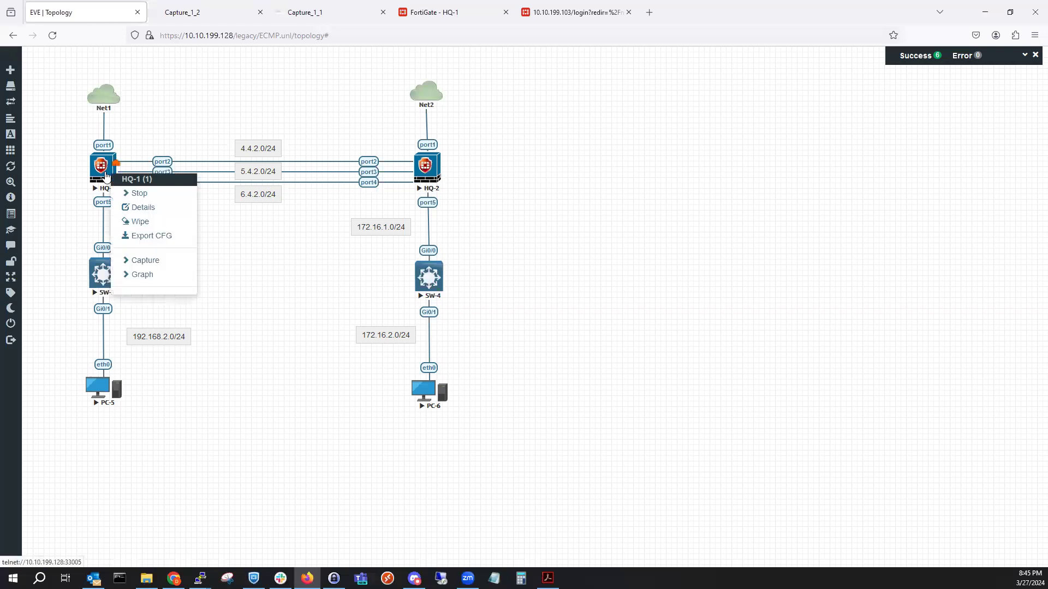
pyautogui.click(148, 262)
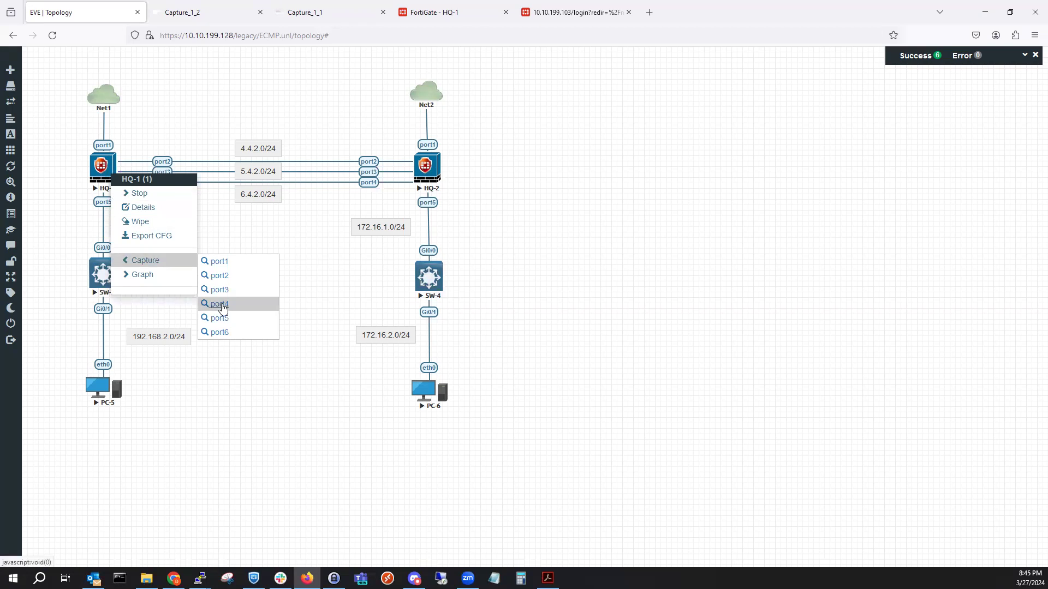
pyautogui.click(222, 310)
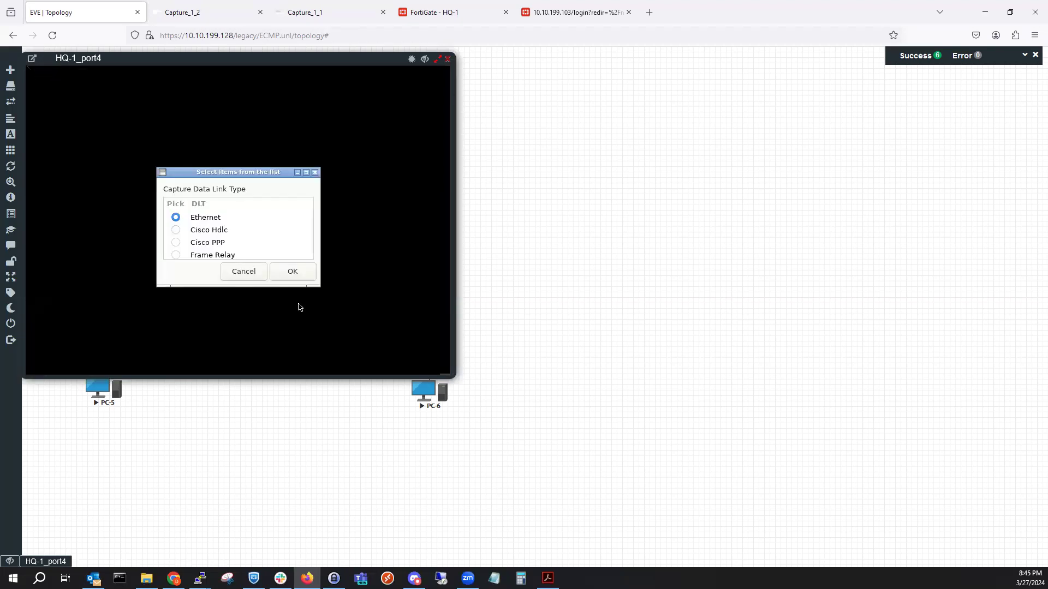
pyautogui.click(300, 276)
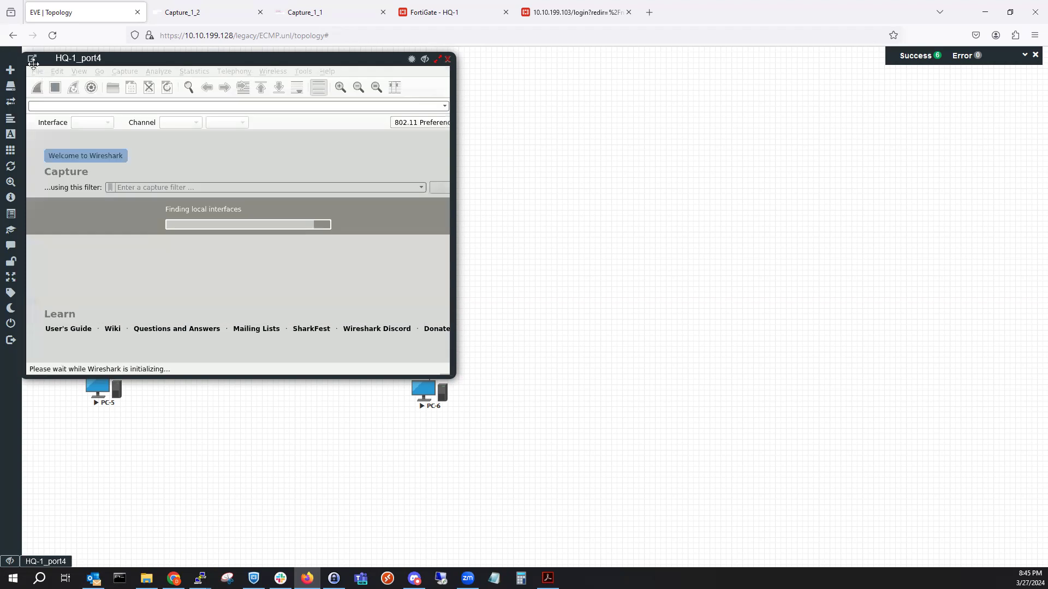
pyautogui.click(33, 60)
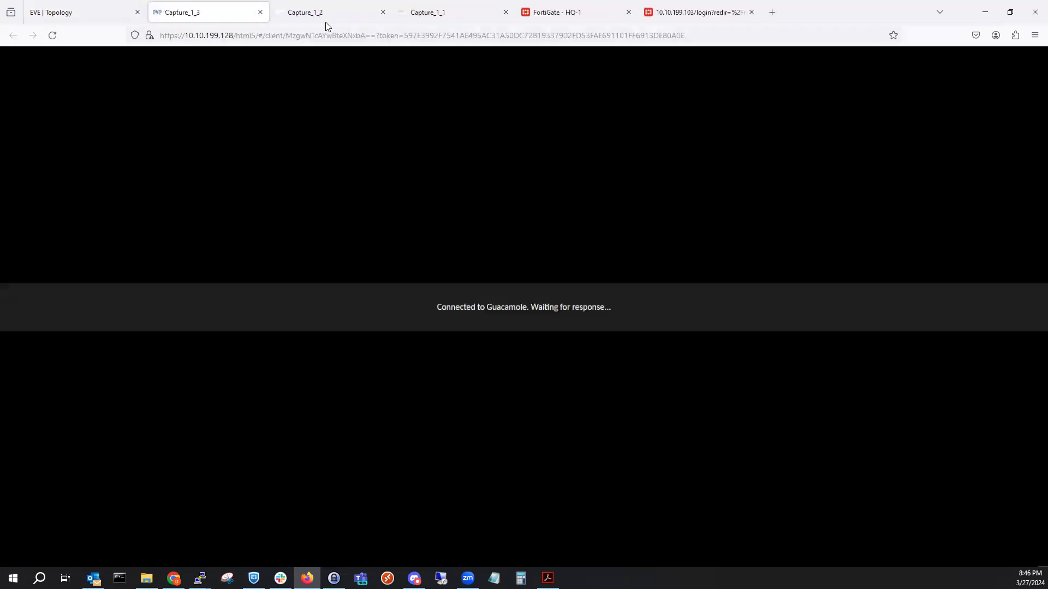
# Reorder the capture tabs so Capture_1_1 comes first, then review Capture_1_2 and Capture_1_3.
pyautogui.click(428, 12)
pyautogui.click(335, 14)
pyautogui.click(421, 13)
pyautogui.moveTo(421, 13); pyautogui.dragTo(306, 12)
pyautogui.click(415, 11)
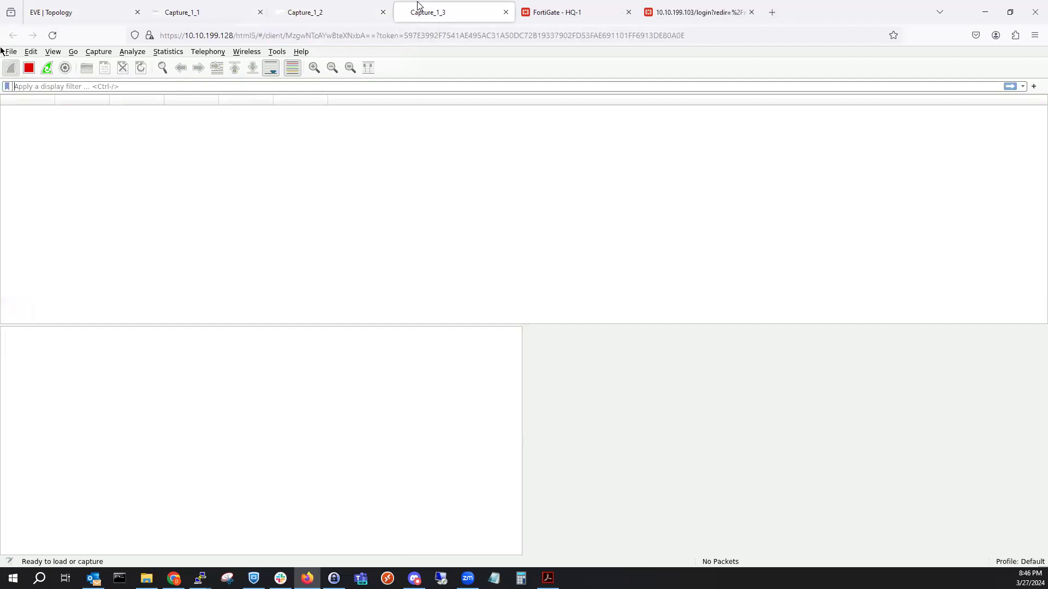
pyautogui.click(300, 11)
pyautogui.click(195, 12)
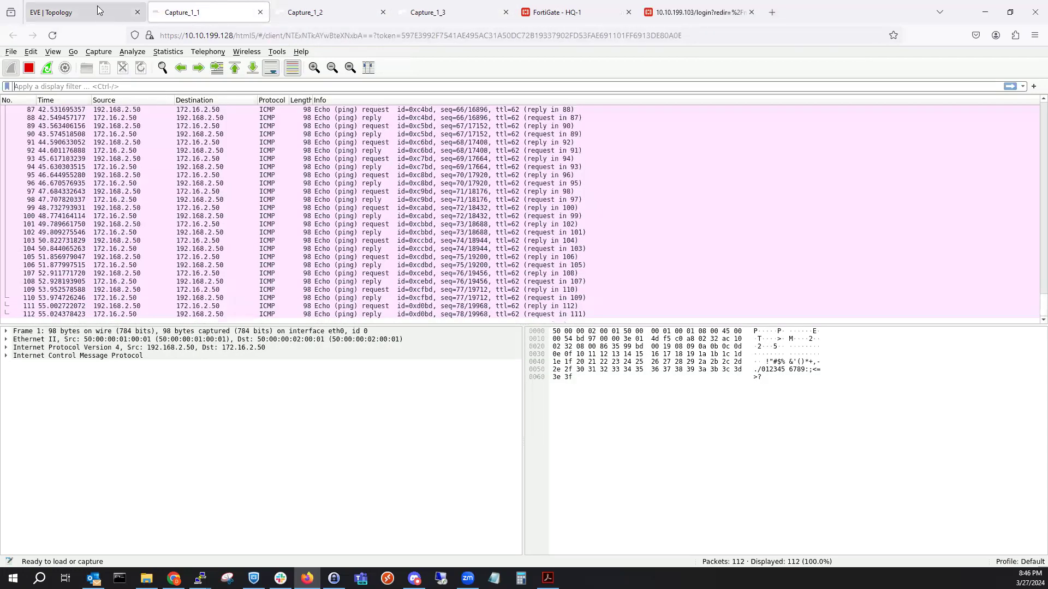
# Check that PC-5's ping is still running, then go to HQ-1's FortiGate Static Routes page.
pyautogui.click(103, 13)
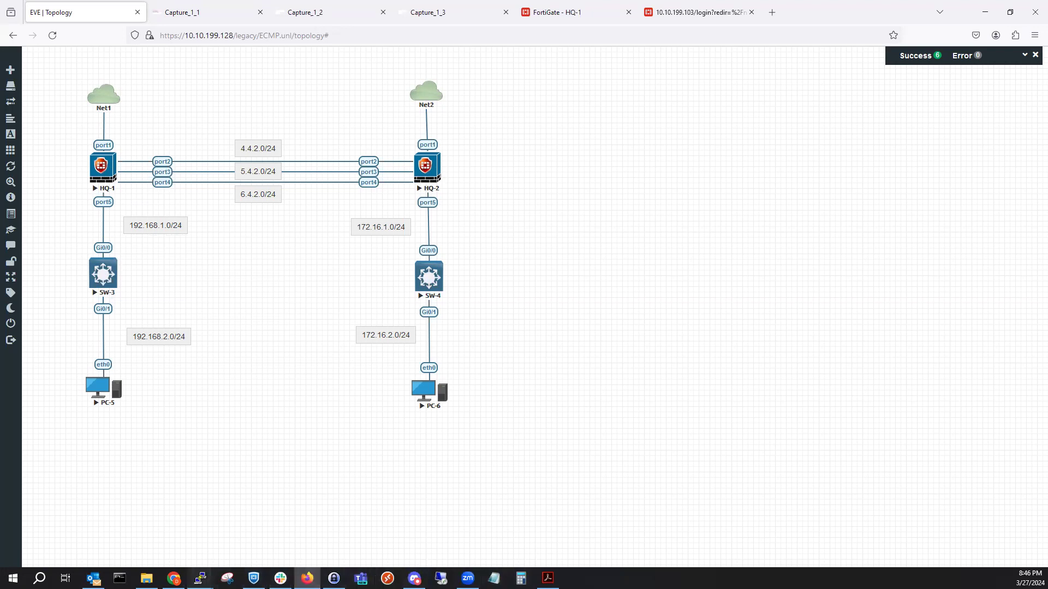
pyautogui.moveTo(199, 579)
pyautogui.click(431, 527)
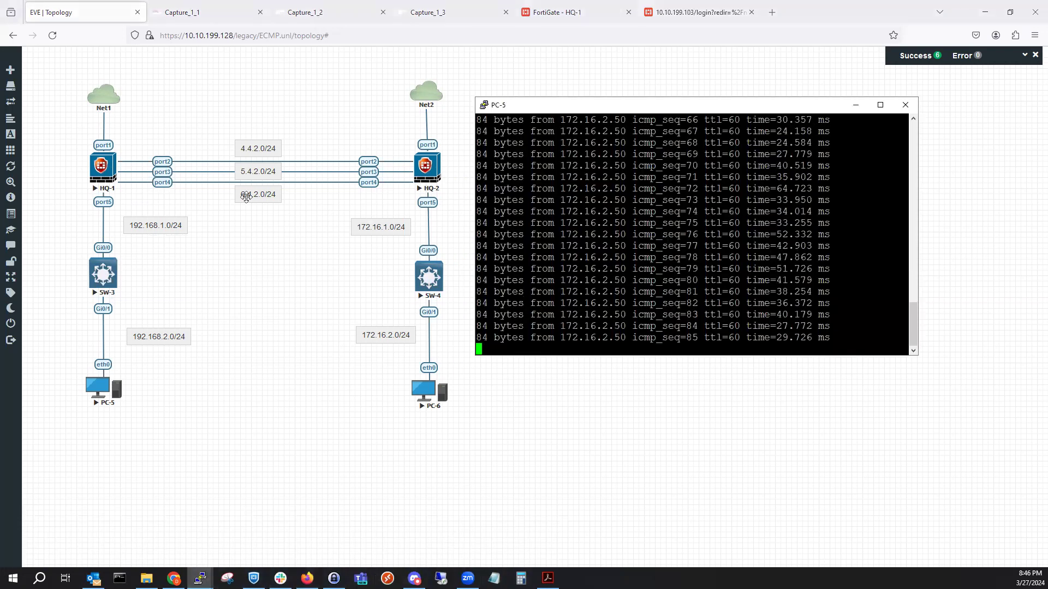
pyautogui.rightClick(111, 173)
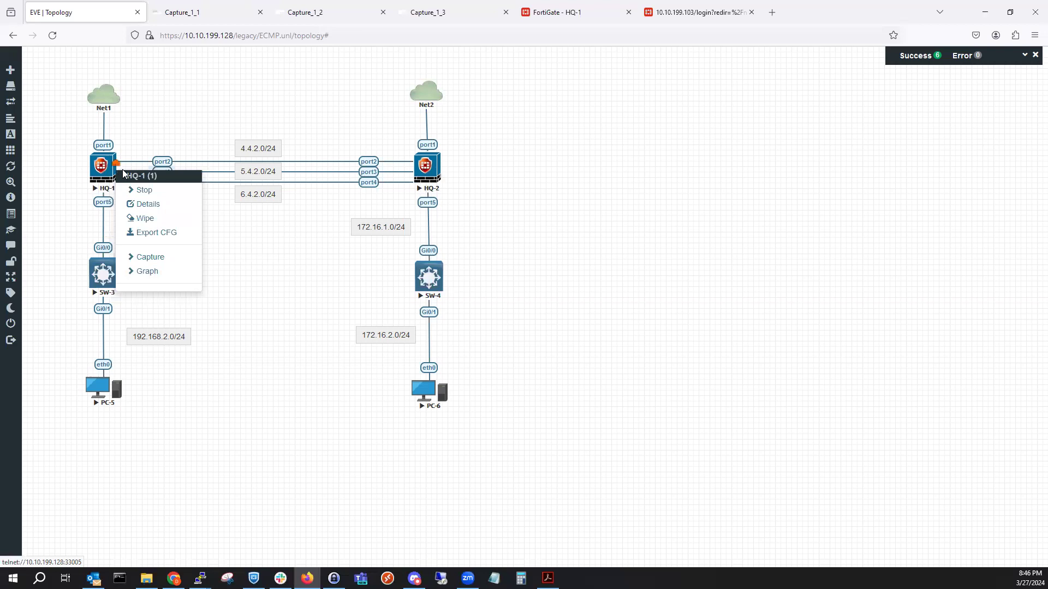
pyautogui.click(548, 13)
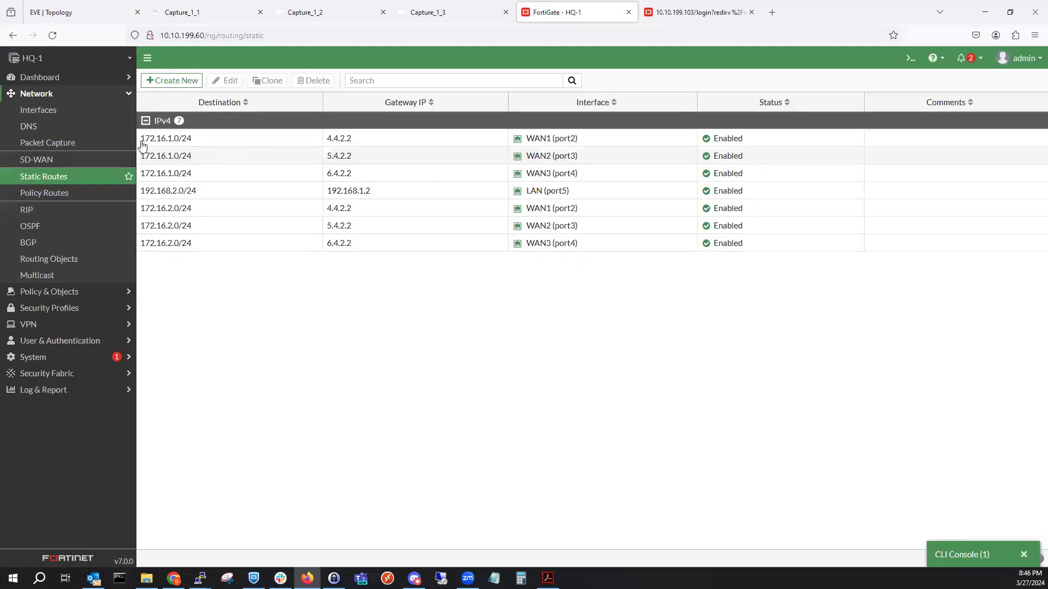
# Disable HQ-1's WAN1 (port2) interface from the Interfaces list using Set Status > Disable.
pyautogui.click(90, 121)
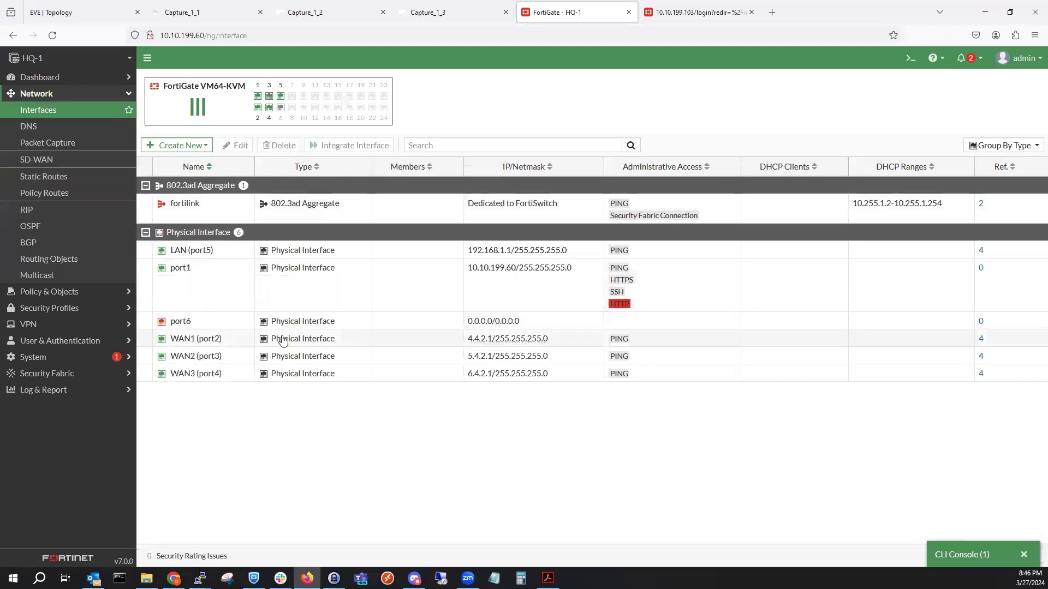
pyautogui.click(288, 339)
pyautogui.rightClick(288, 340)
pyautogui.moveTo(344, 345)
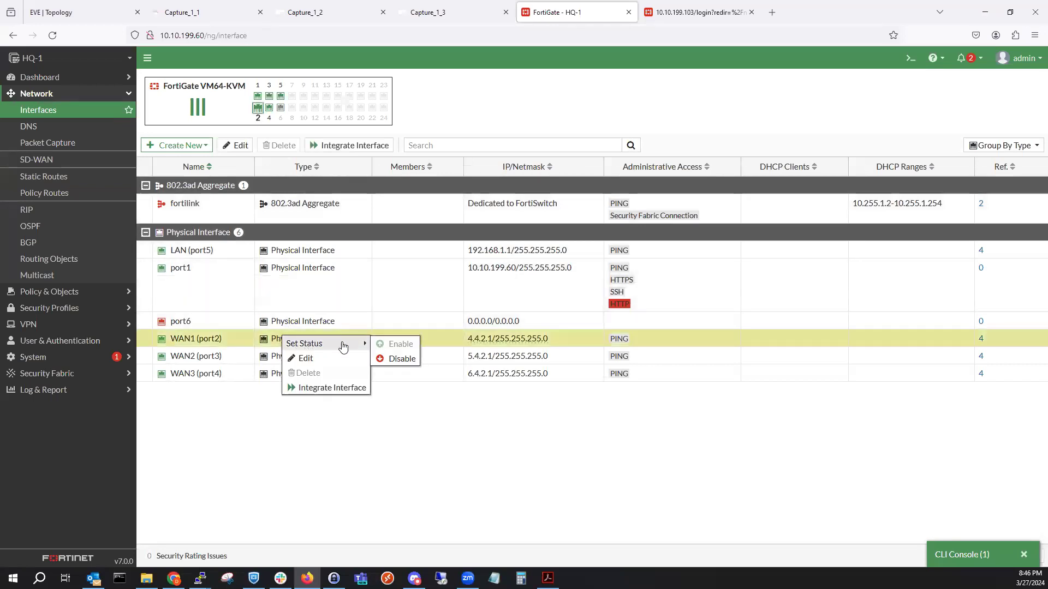
pyautogui.click(391, 360)
# Compare the three capture tabs: Capture_1_2 is still empty, and Capture_1_3 is live.
pyautogui.click(435, 6)
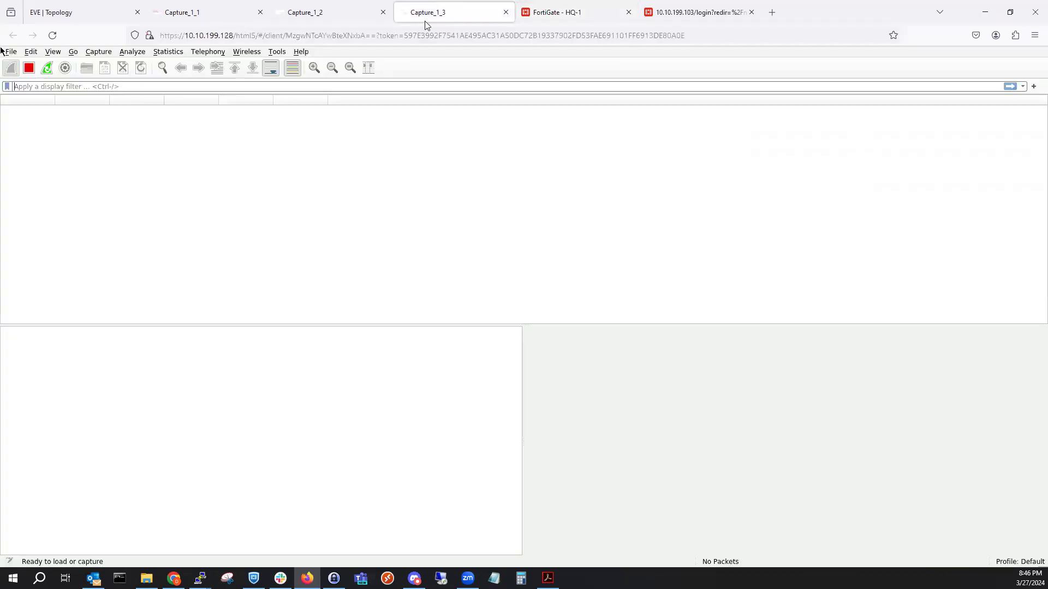
pyautogui.click(338, 16)
pyautogui.click(233, 18)
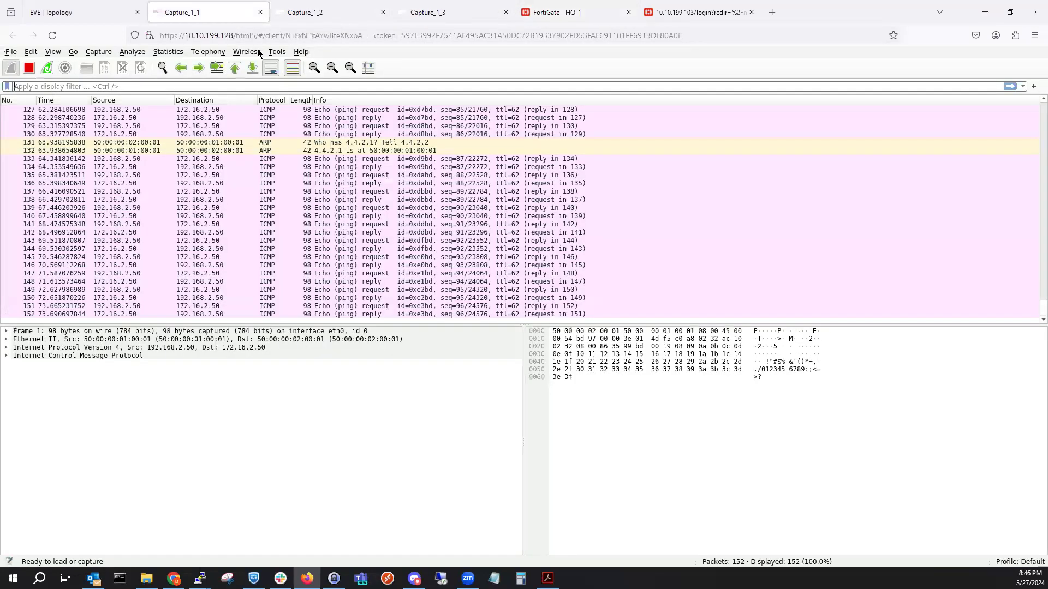
pyautogui.click(324, 12)
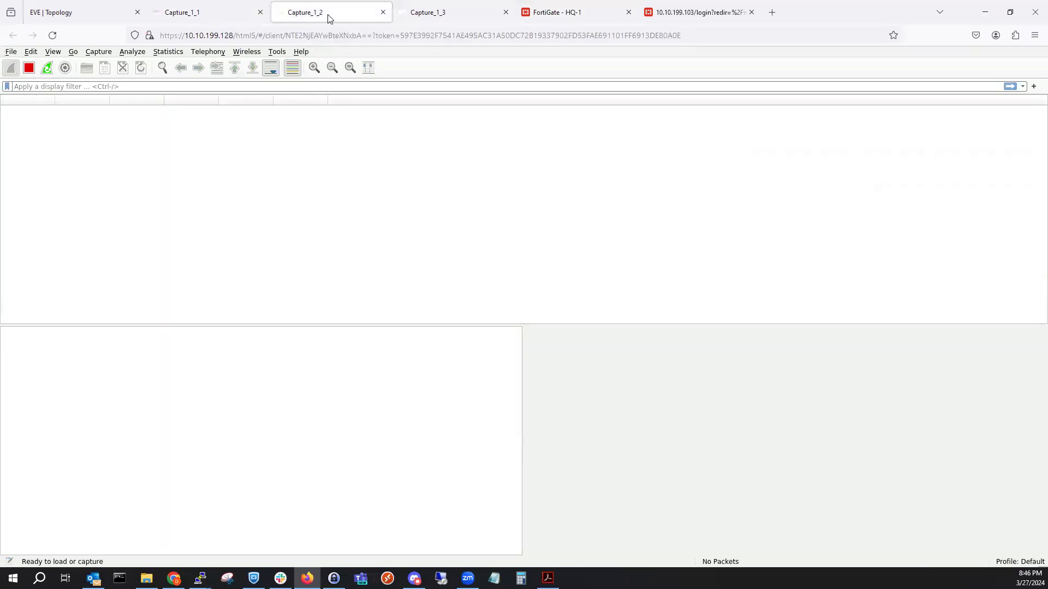
pyautogui.click(433, 16)
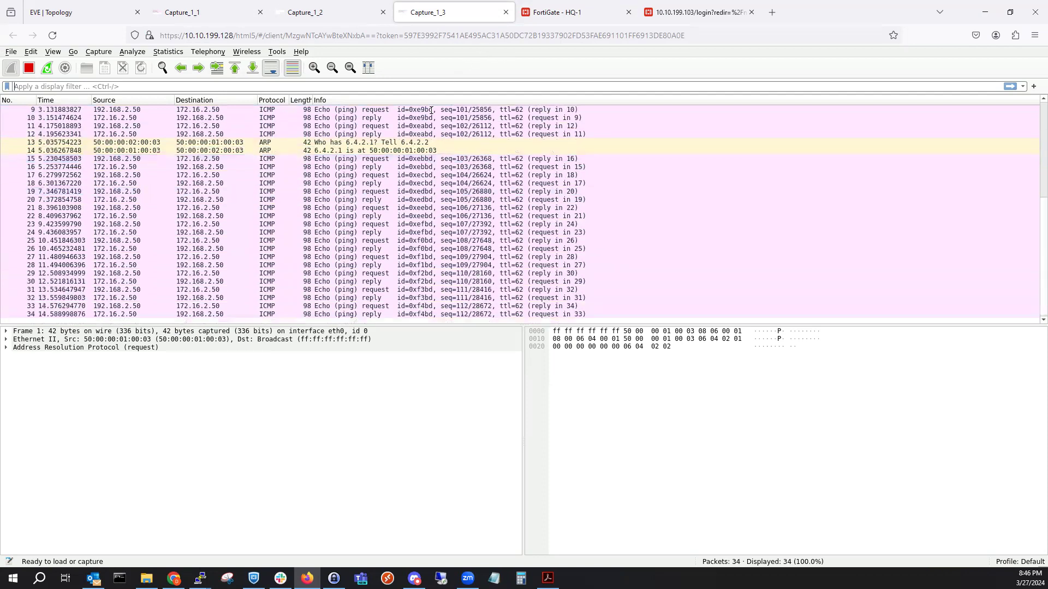
pyautogui.click(197, 9)
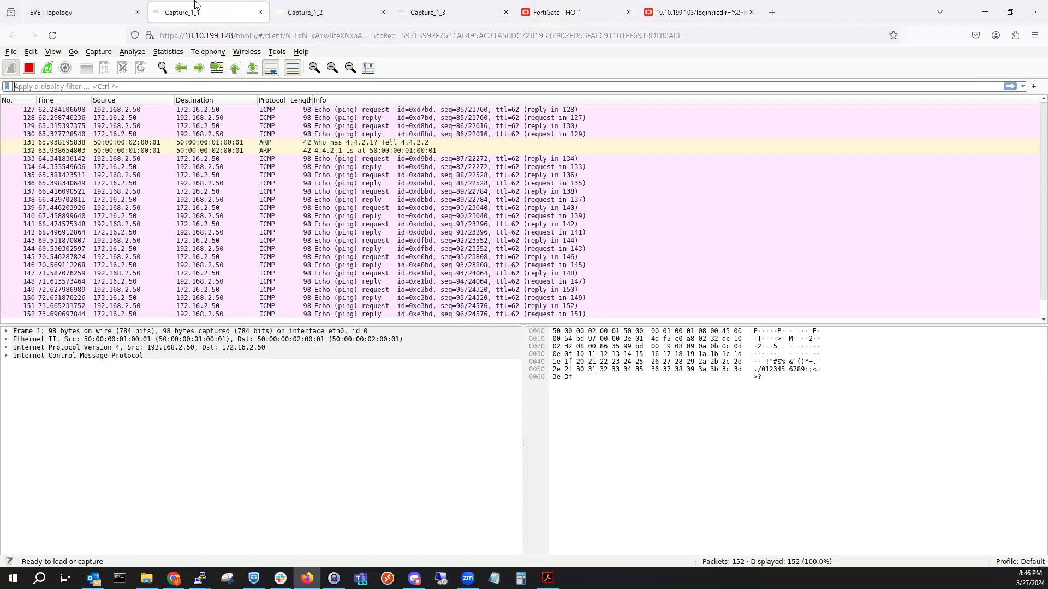
pyautogui.click(420, 11)
# Inspect ping packets around packet 39 in the port4 capture and check PC-5's ping replies.
pyautogui.click(382, 136)
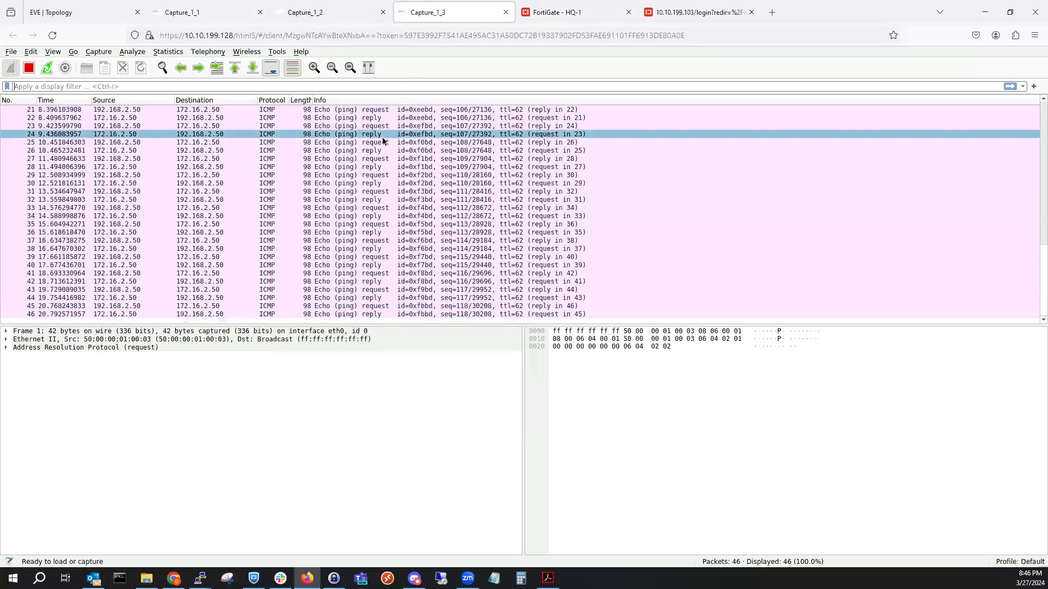
pyautogui.click(339, 236)
pyautogui.click(339, 257)
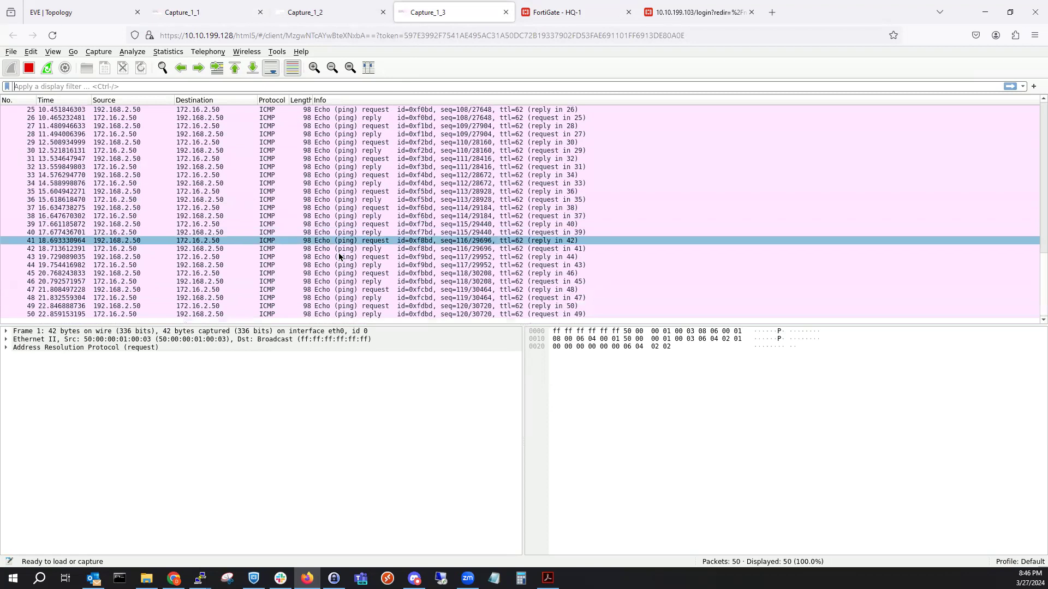
pyautogui.click(338, 253)
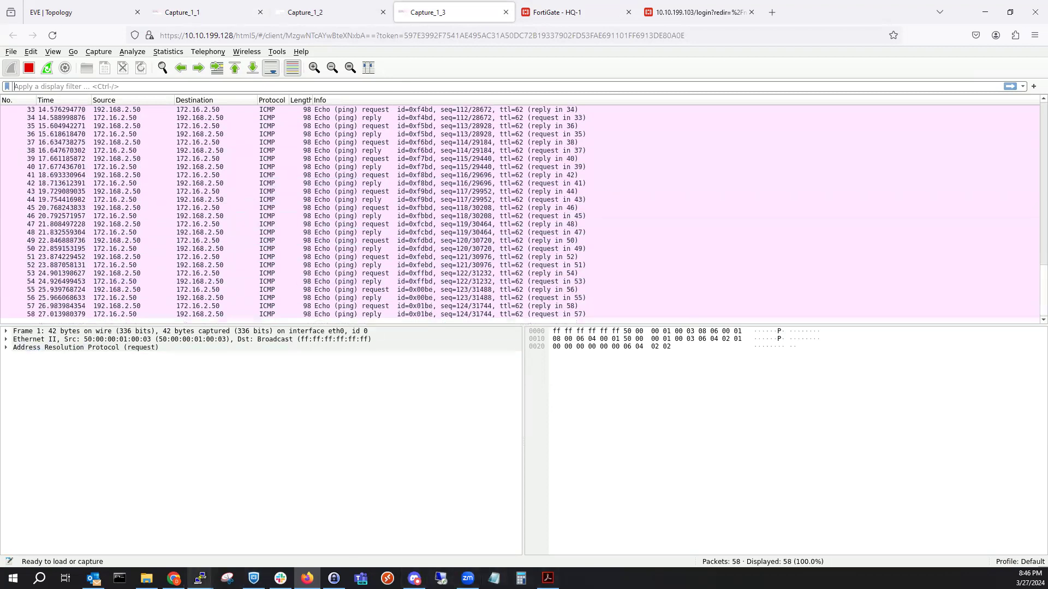
pyautogui.moveTo(201, 577)
pyautogui.click(556, 529)
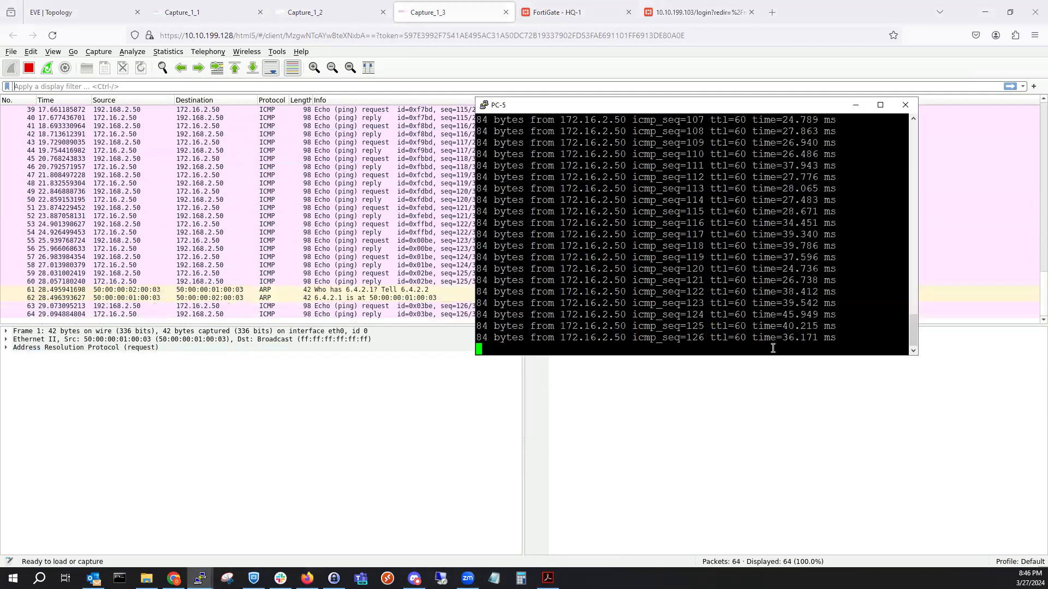
pyautogui.scroll(-7, 761, 312)
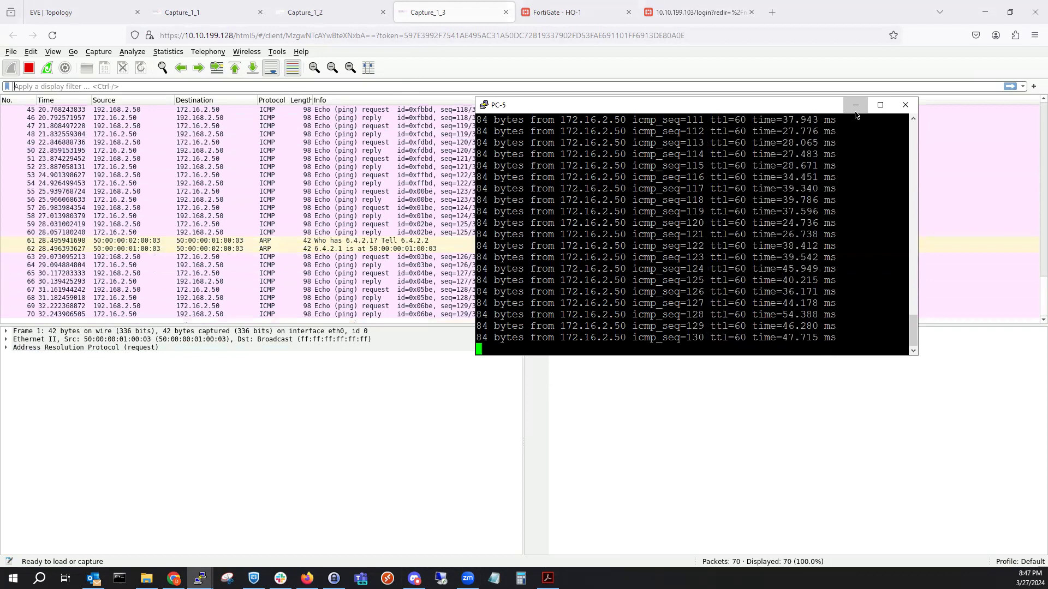
pyautogui.click(586, 75)
# Step through port4 packets 64 to 82 to confirm the ICMP replies continue.
pyautogui.press('Down')
pyautogui.press('Down')
pyautogui.press('Down')
pyautogui.press('Down')
pyautogui.press('Down')
pyautogui.press('Down')
pyautogui.press('Down')
pyautogui.press('Down')
pyautogui.press('Down')
pyautogui.press('Down')
pyautogui.press('Down')
pyautogui.press('Down')
pyautogui.press('Down')
pyautogui.press('Down')
pyautogui.press('Down')
pyautogui.press('Down')
pyautogui.press('Down')
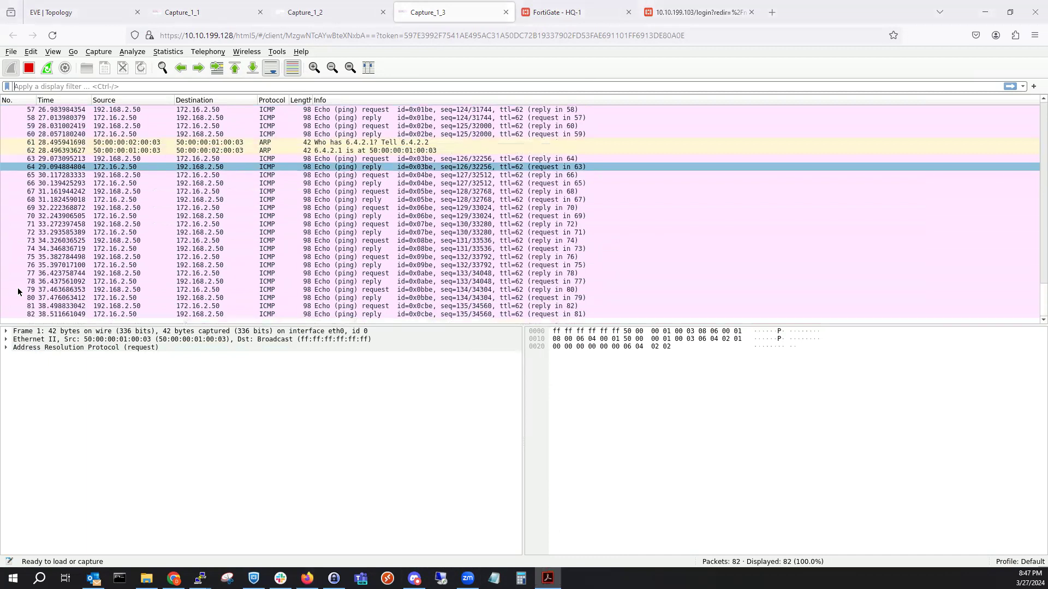
pyautogui.click(18, 290)
pyautogui.click(60, 289)
pyautogui.click(96, 282)
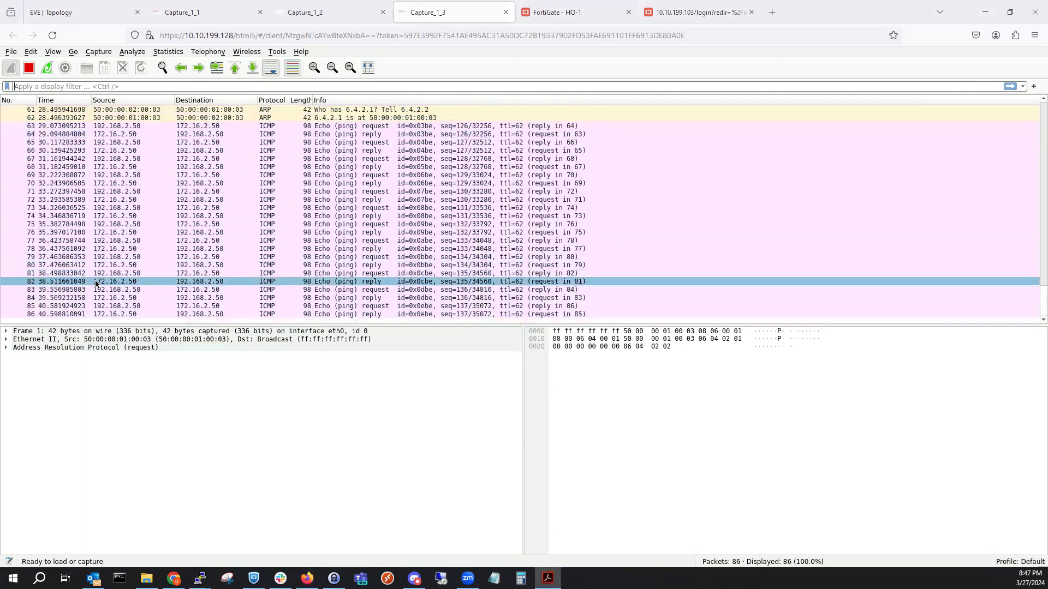
pyautogui.click(101, 8)
# Close HQ-1's node menu on the topology and go back to its FortiGate Interfaces page.
pyautogui.click(230, 222)
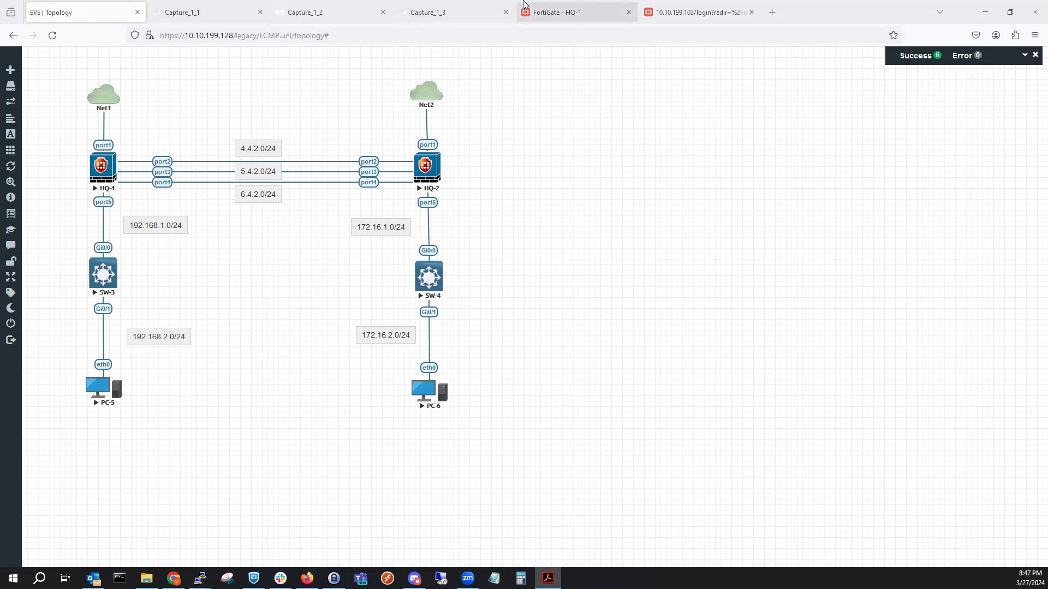
pyautogui.click(557, 12)
pyautogui.hotkey('alt', 'Tab')
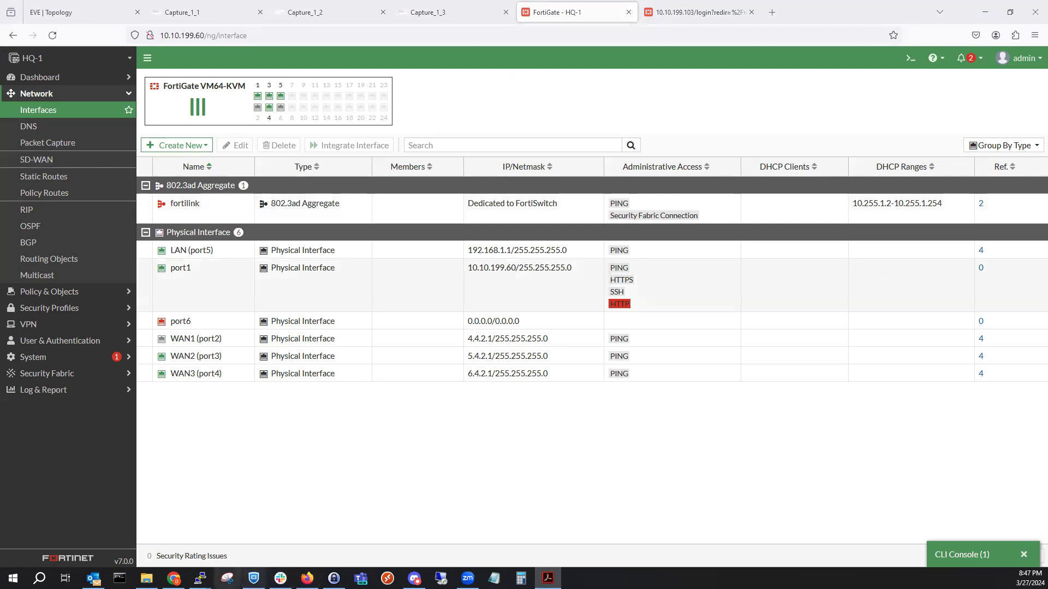
# Stop PC-5's continuous ping with Ctrl+C and minimize its console.
pyautogui.moveTo(199, 579)
pyautogui.click(490, 543)
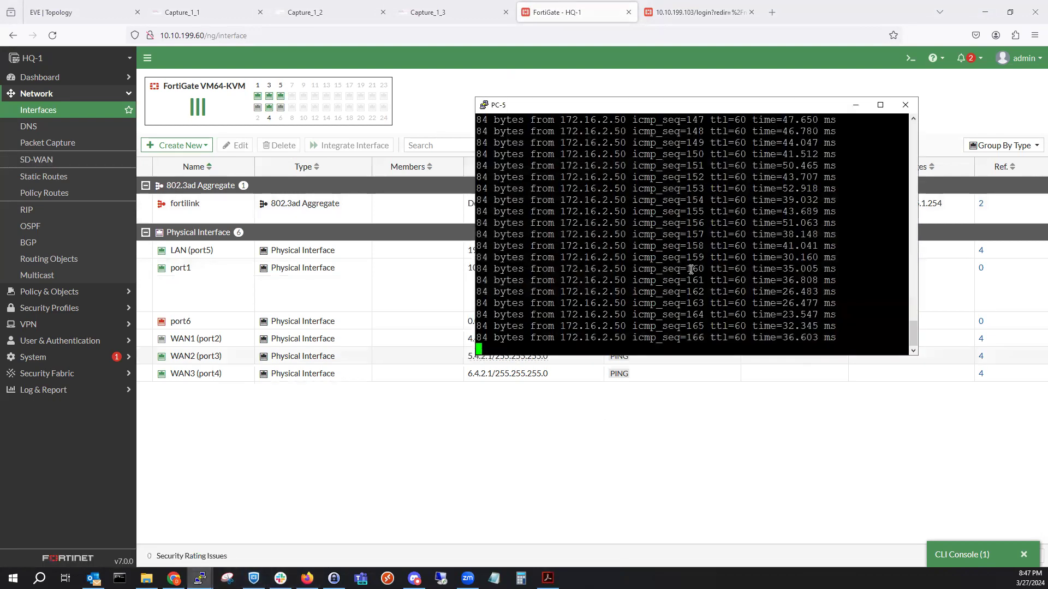
pyautogui.hotkey('ctrl', 'c')
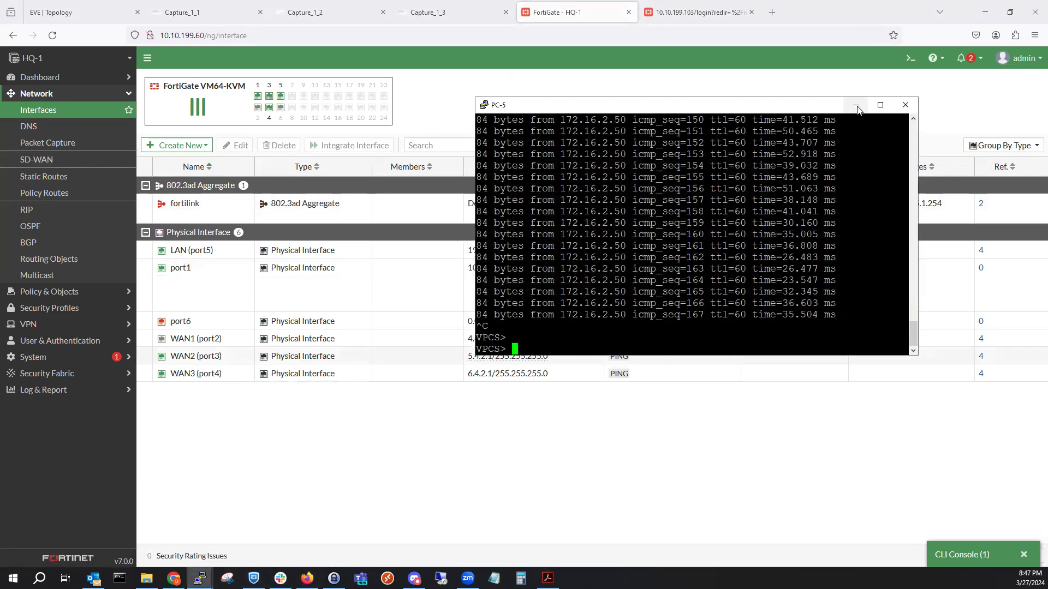
pyautogui.click(855, 105)
# Re-enable HQ-1's WAN1 (port2) interface using Set Status > Enable.
pyautogui.click(234, 342)
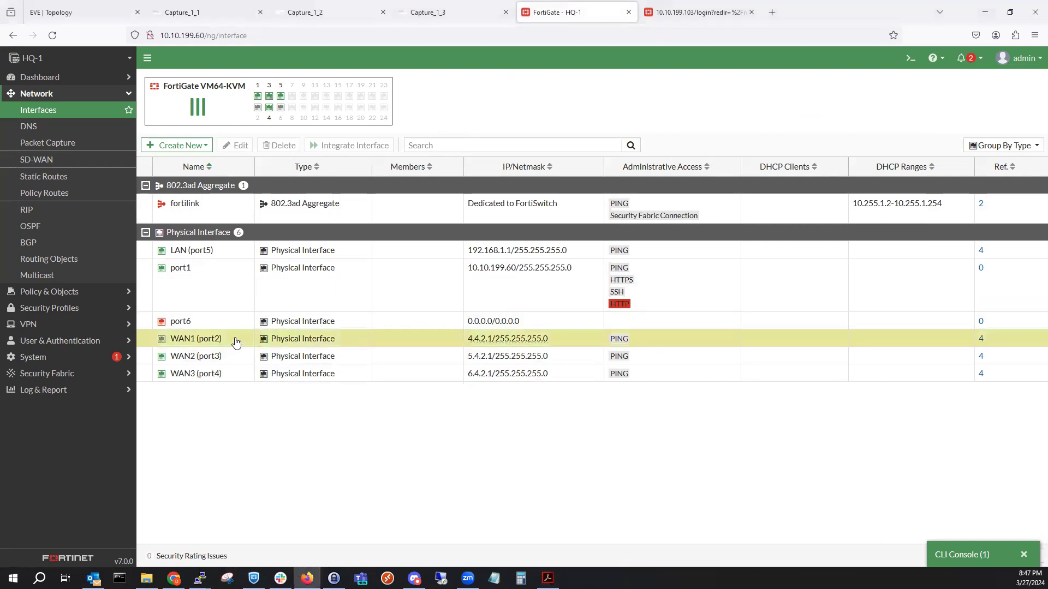
pyautogui.rightClick(235, 343)
pyautogui.moveTo(306, 346)
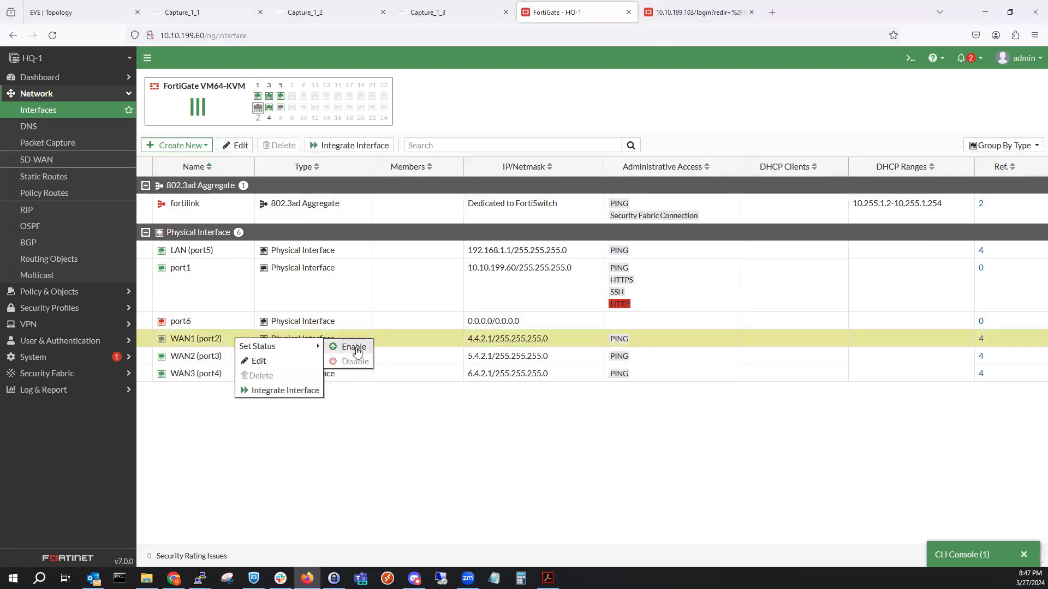
pyautogui.click(353, 347)
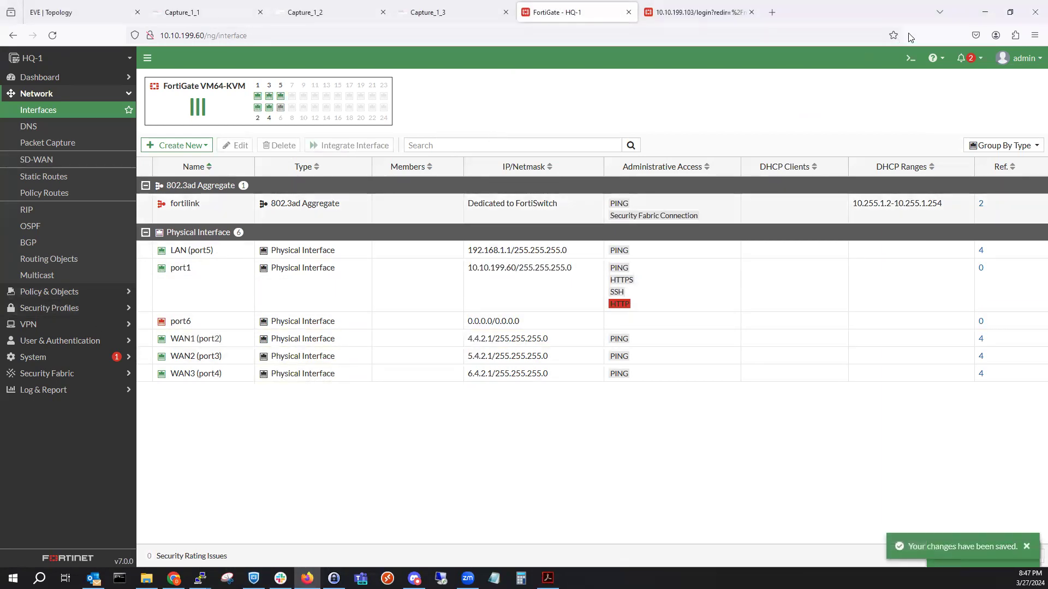
pyautogui.click(910, 58)
# In 'config system link-monitor', create a new entry named BackupWANFailoverLink.
pyautogui.write('config sy')
pyautogui.press('Tab')
pyautogui.write('lin')
pyautogui.press('Tab')
pyautogui.press('Return')
pyautogui.write('edit')
pyautogui.press('?')
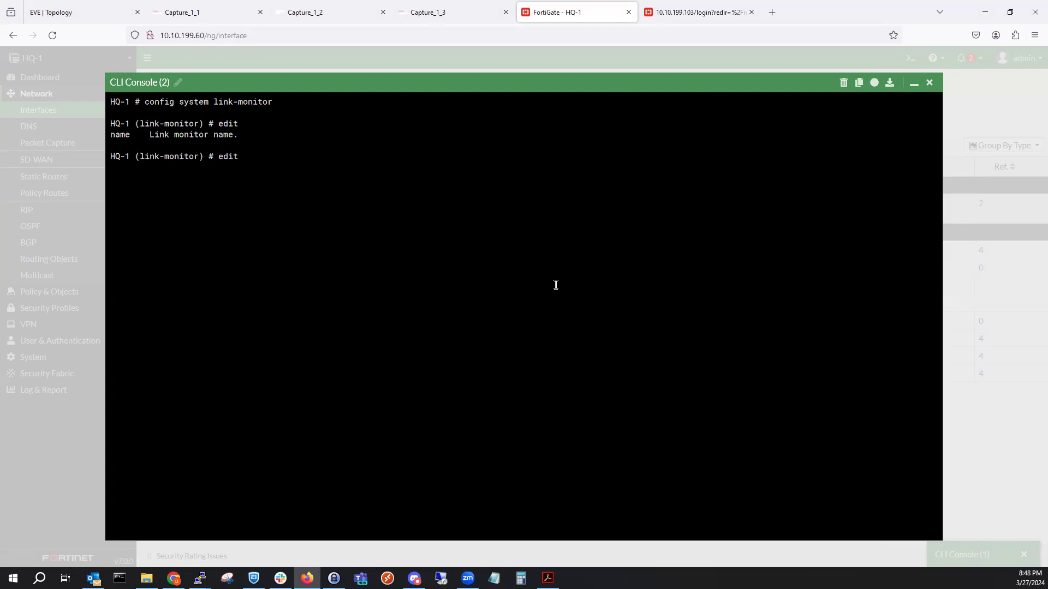
pyautogui.write('BackupWANFailoverLink')
pyautogui.press('Return')
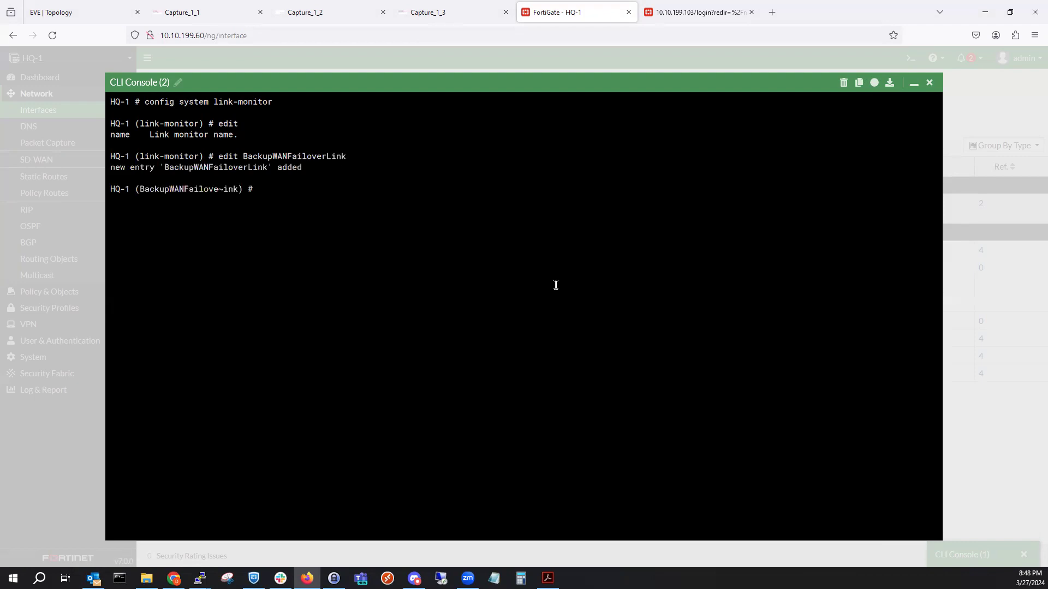
# Set the BackupWANFailoverLink source interface to port2 with 'set srcintf port2'.
pyautogui.write('sr')
pyautogui.press('BackSpace')
pyautogui.write('set sr')
pyautogui.press('Tab')
pyautogui.press('?')
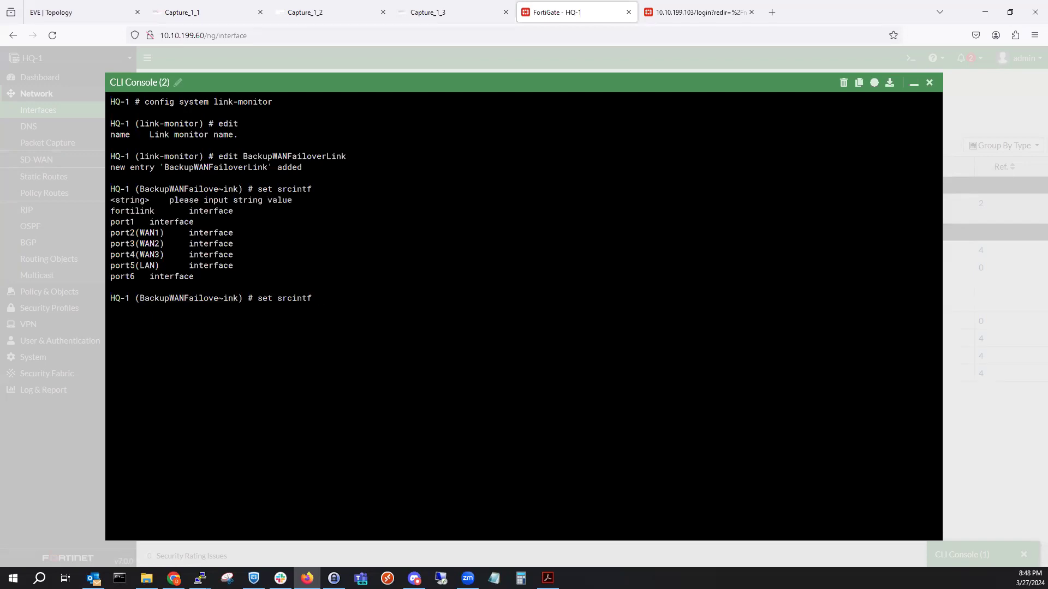
pyautogui.write('port1')
pyautogui.press('BackSpace')
pyautogui.write('2')
pyautogui.press('Return')
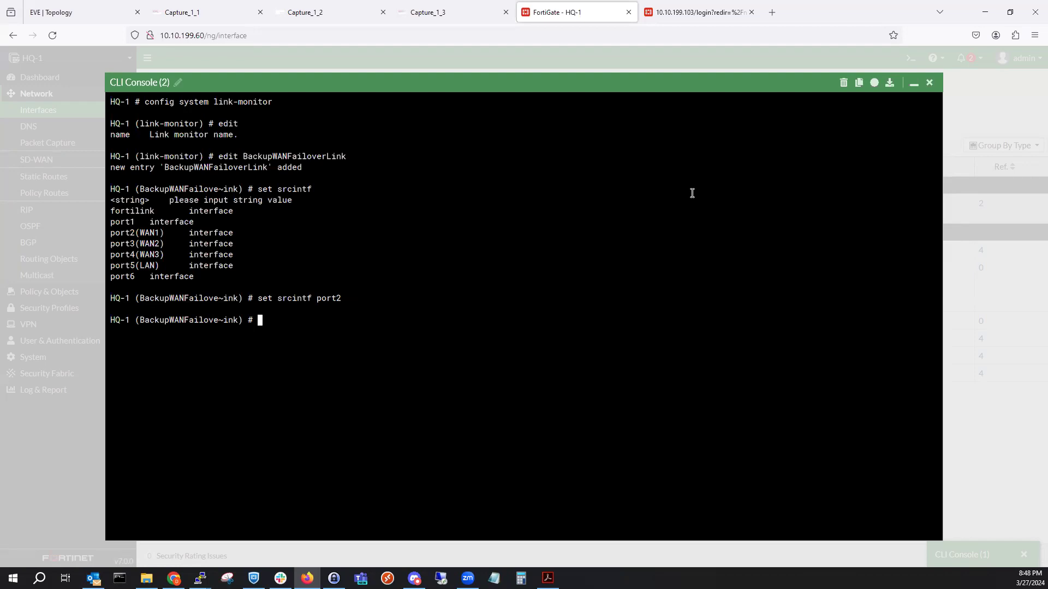
pyautogui.write('set')
# Set the link monitor's server to 172.16.1.1.
pyautogui.click(106, 7)
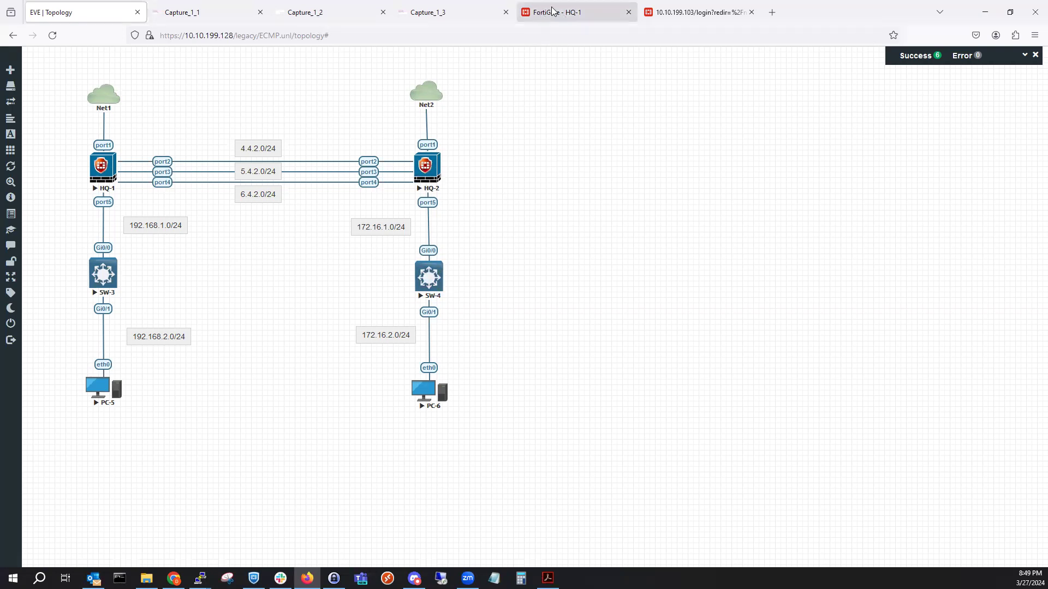
pyautogui.click(569, 7)
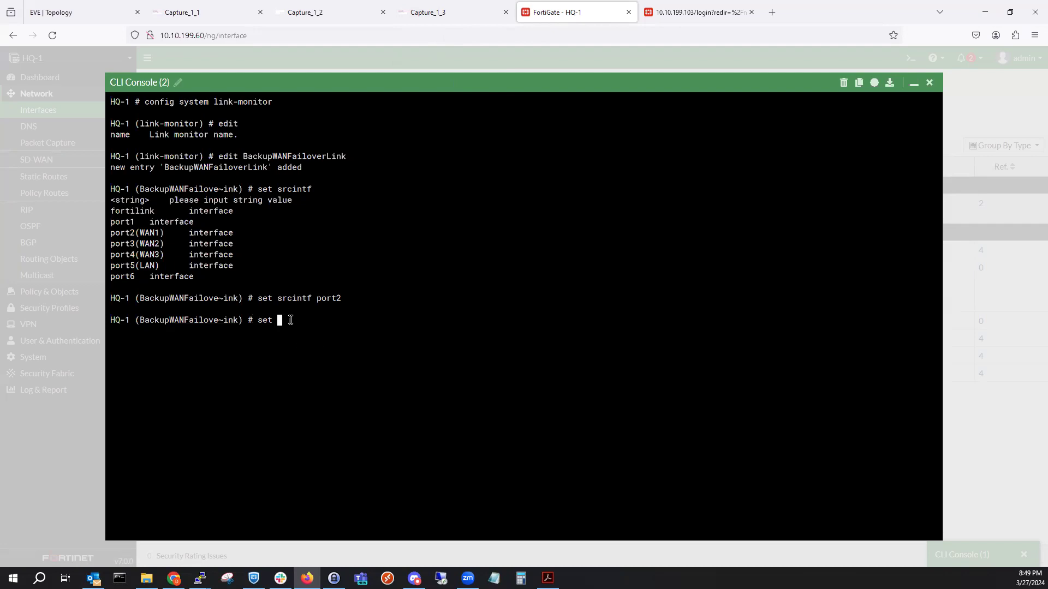
pyautogui.write('server')
pyautogui.press('?')
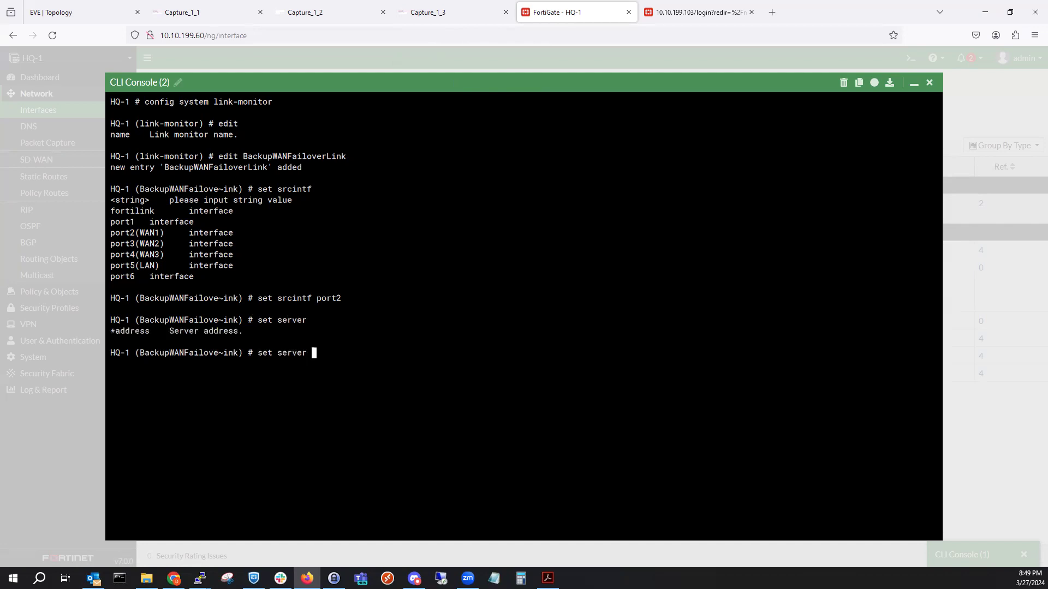
pyautogui.write('172.16.1.1')
pyautogui.press('Return')
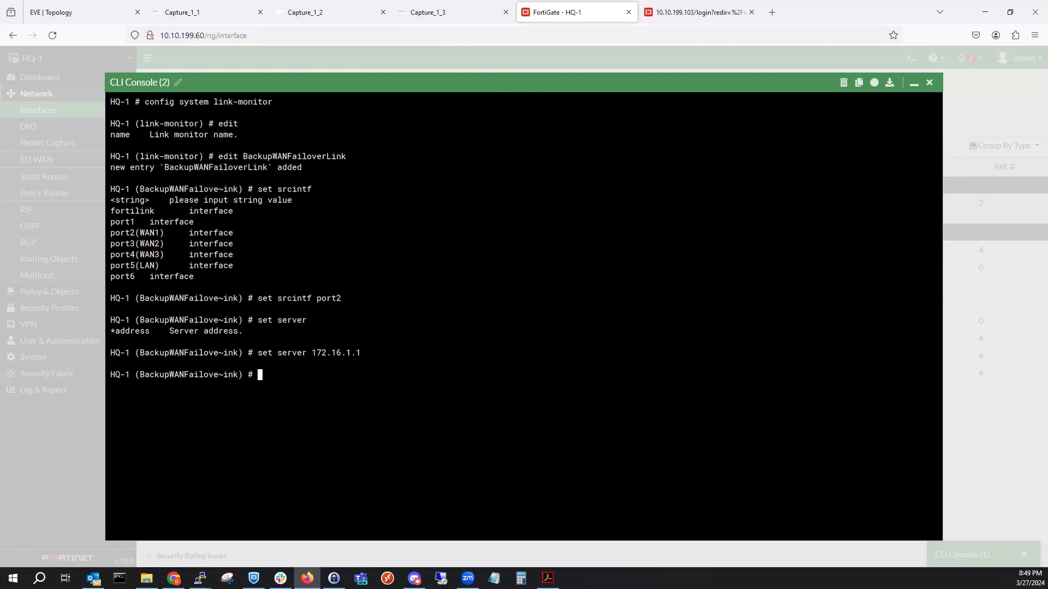
# Check the WAN1 gateway in the topology and set the monitor's gateway-ip to 4.4.2.2.
pyautogui.write('set gat')
pyautogui.press('Tab')
pyautogui.write('172.16.')
pyautogui.press('BackSpace')
pyautogui.press('BackSpace')
pyautogui.press('BackSpace')
pyautogui.press('BackSpace')
pyautogui.press('BackSpace')
pyautogui.press('BackSpace')
pyautogui.press('BackSpace')
pyautogui.click(71, 12)
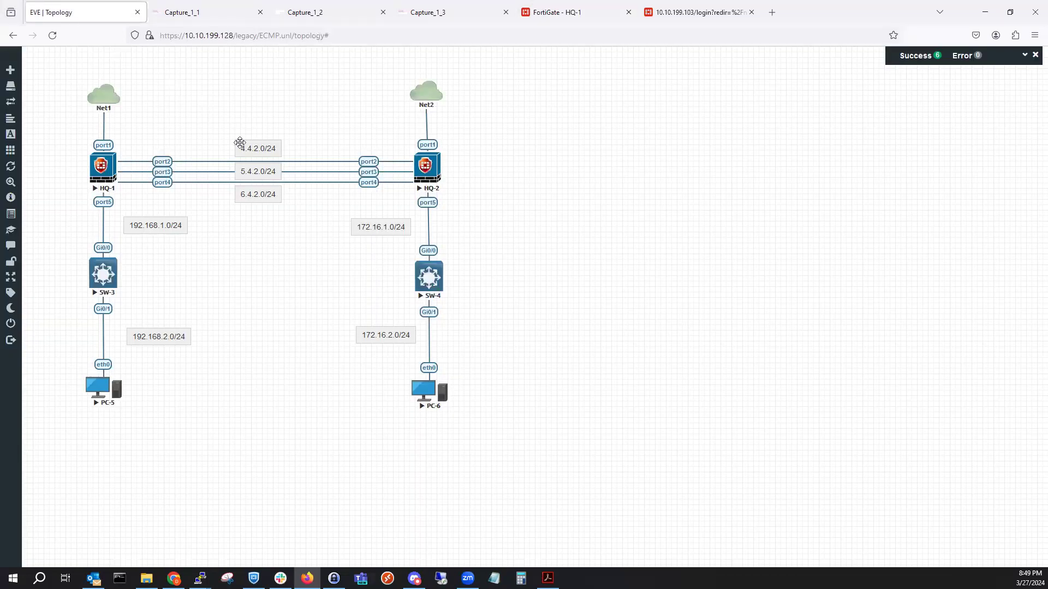
pyautogui.click(568, 12)
pyautogui.write('4.')
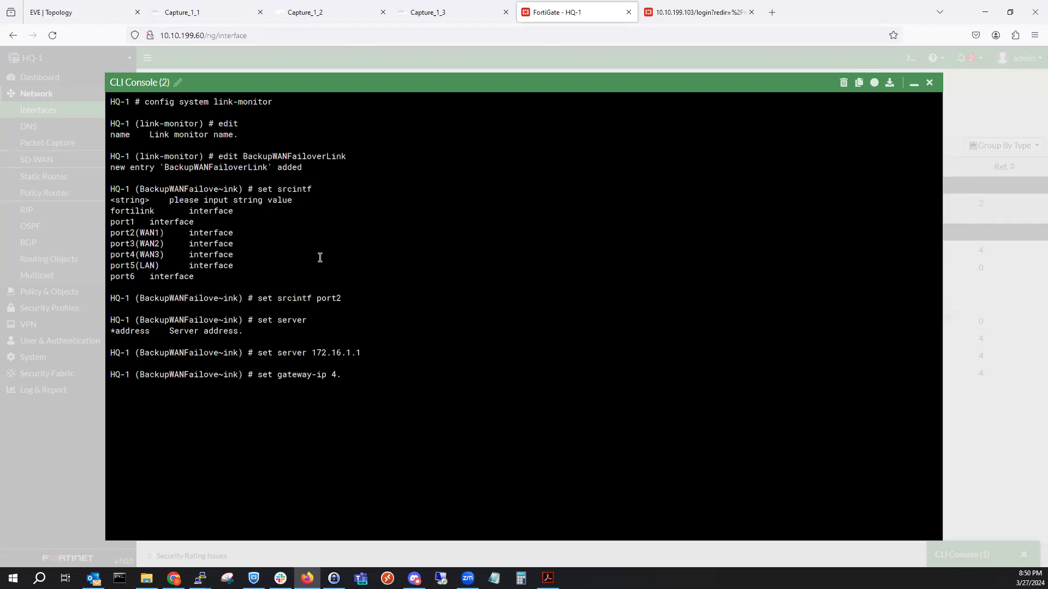
pyautogui.write('4.2.2')
pyautogui.press('Return')
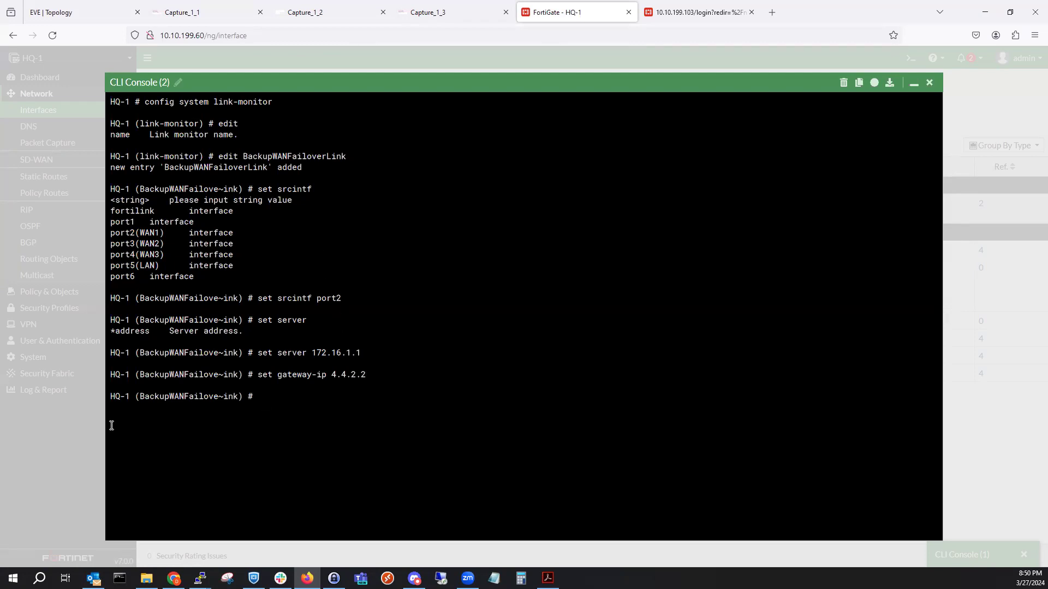
pyautogui.write('set protocol')
# Set the BackupWANFailoverLink monitor protocol to ping.
pyautogui.press('?')
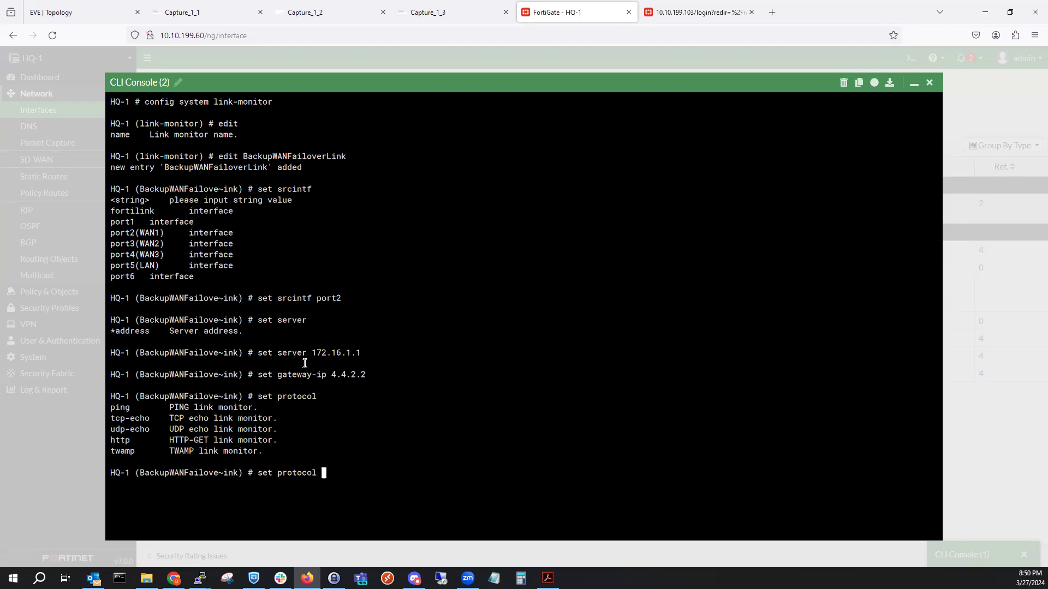
pyautogui.write('ping')
pyautogui.press('Return')
# Enable update-static-route on the link monitor.
pyautogui.write('set ')
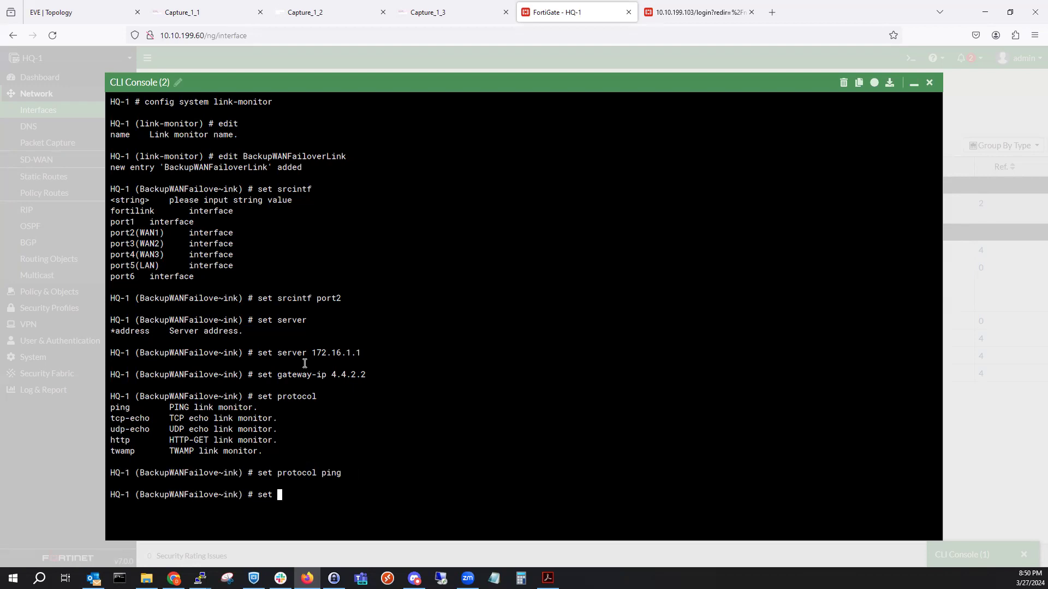
pyautogui.write('u')
pyautogui.press('Tab')
pyautogui.press('BackSpace')
pyautogui.press('BackSpace')
pyautogui.press('BackSpace')
pyautogui.press('BackSpace')
pyautogui.press('BackSpace')
pyautogui.press('BackSpace')
pyautogui.press('BackSpace')
pyautogui.press('BackSpace')
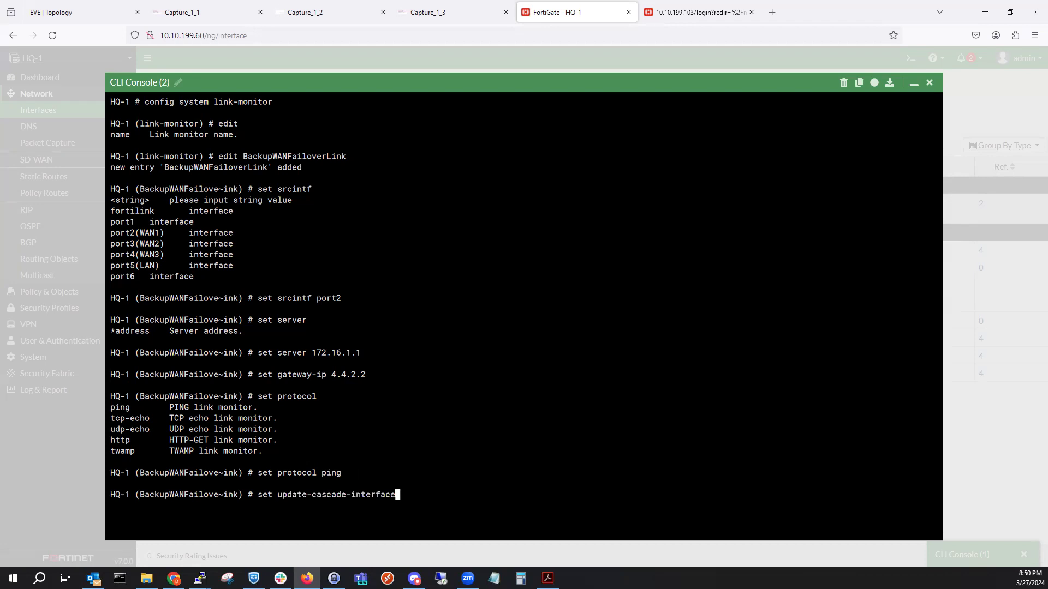
pyautogui.press('BackSpace')
pyautogui.press('BackSpace')
pyautogui.press('BackSpace')
pyautogui.press('BackSpace')
pyautogui.press('BackSpace')
pyautogui.press('BackSpace')
pyautogui.press('BackSpace')
pyautogui.press('BackSpace')
pyautogui.press('BackSpace')
pyautogui.press('BackSpace')
pyautogui.press('BackSpace')
pyautogui.press('BackSpace')
pyautogui.press('BackSpace')
pyautogui.press('Tab')
pyautogui.press('Tab')
pyautogui.press('?')
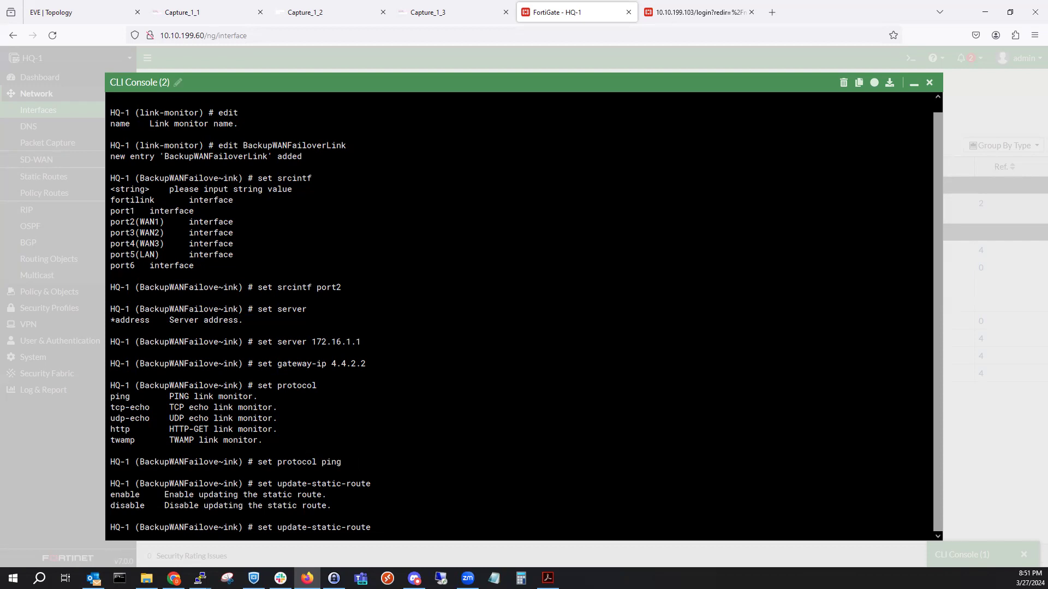
pyautogui.write('enable')
pyautogui.press('Return')
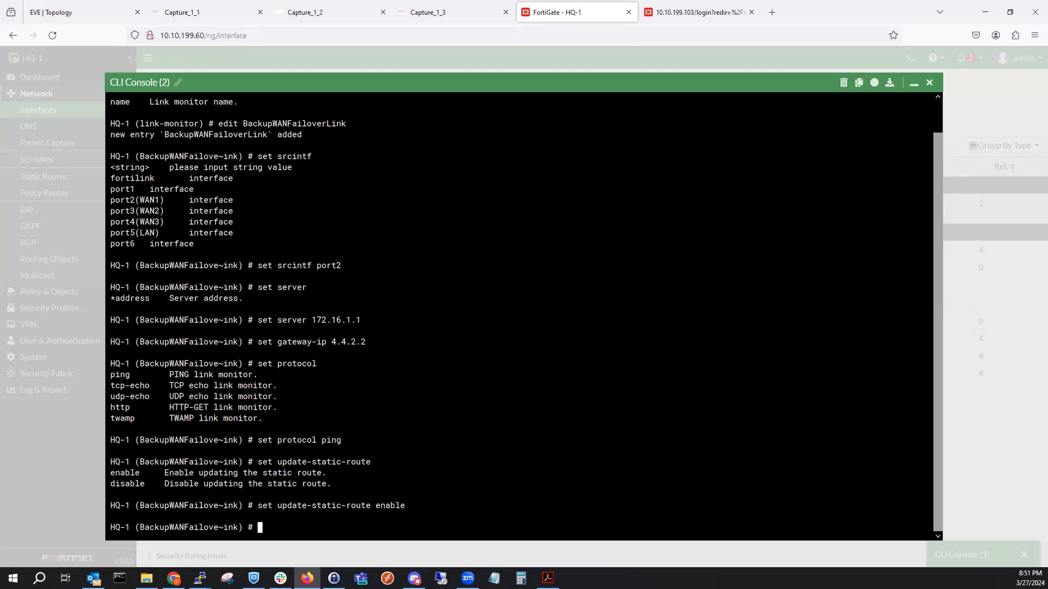
# Commit the monitor with 'next' and 'end', then minimize the CLI Console.
pyautogui.write('next')
pyautogui.press('Return')
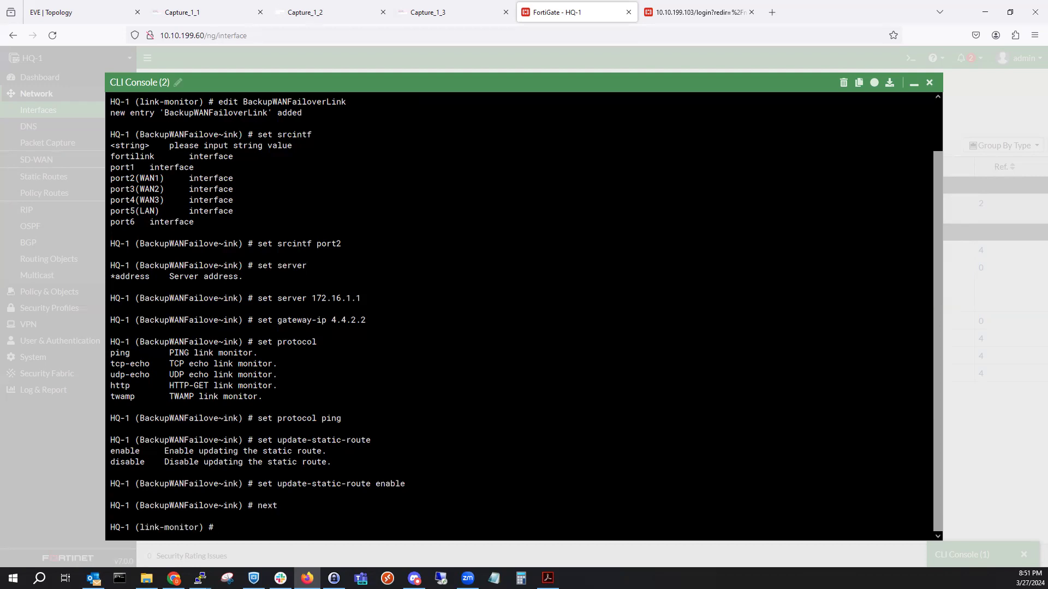
pyautogui.write('end')
pyautogui.press('Return')
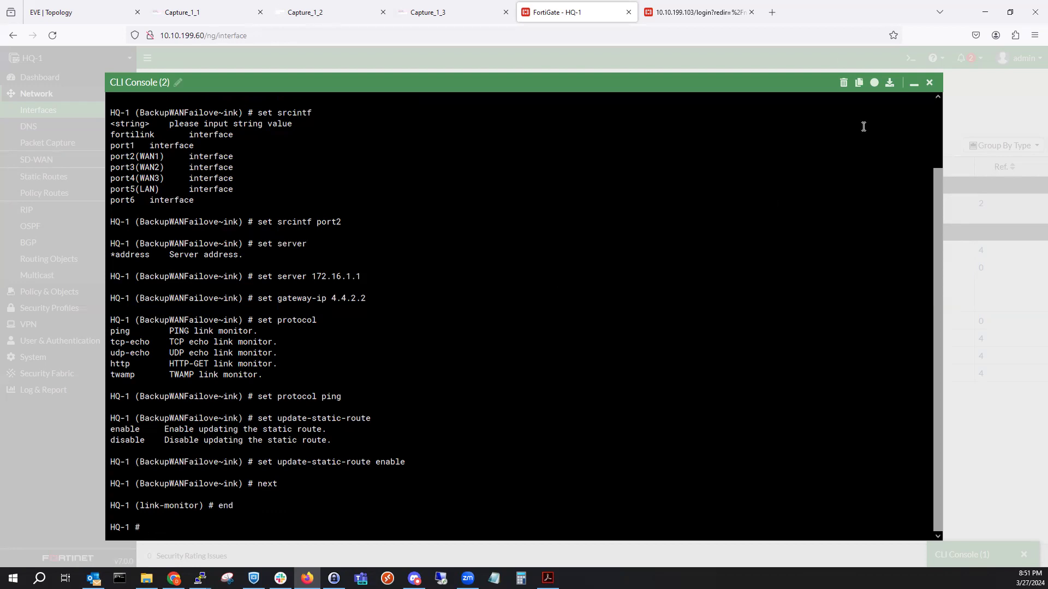
pyautogui.click(913, 83)
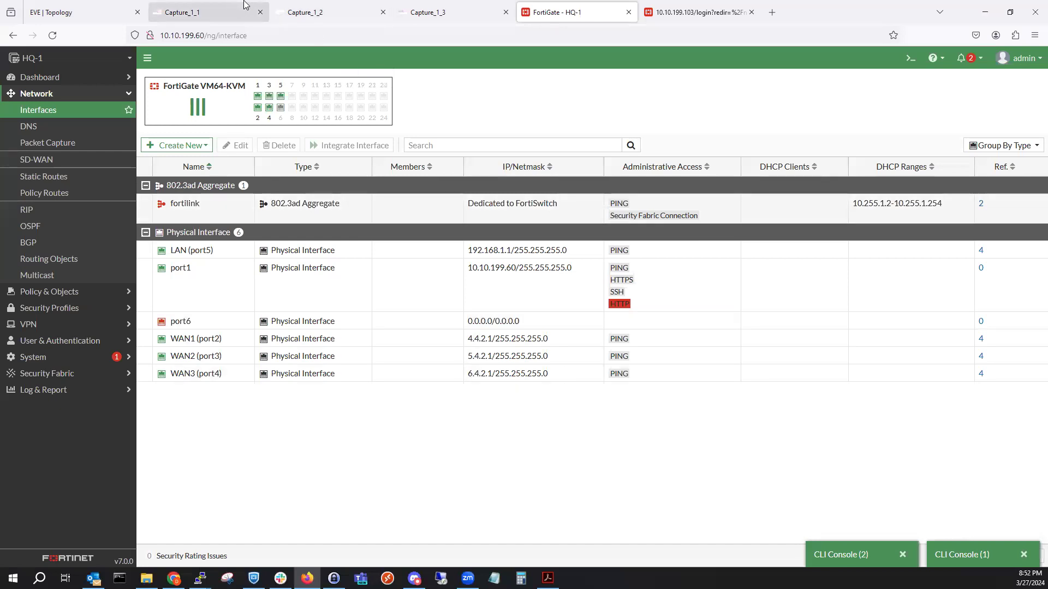
# Check the capture tabs and the PC-5 terminal, then watch Capture_1_1 pings between 4.4.2.1 and 172.16.1.1.
pyautogui.click(328, 8)
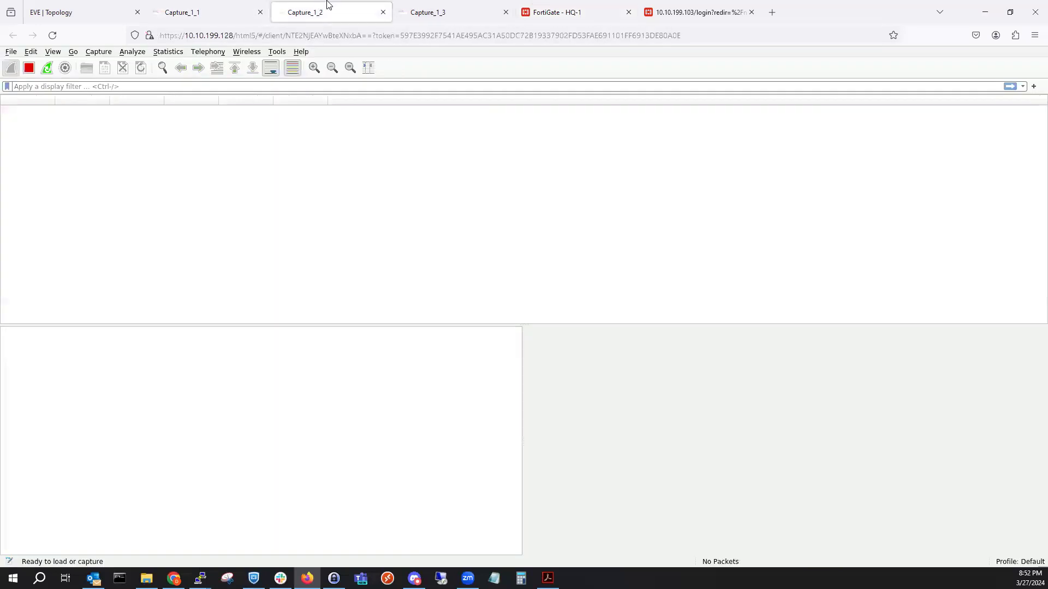
pyautogui.click(468, 5)
pyautogui.click(196, 8)
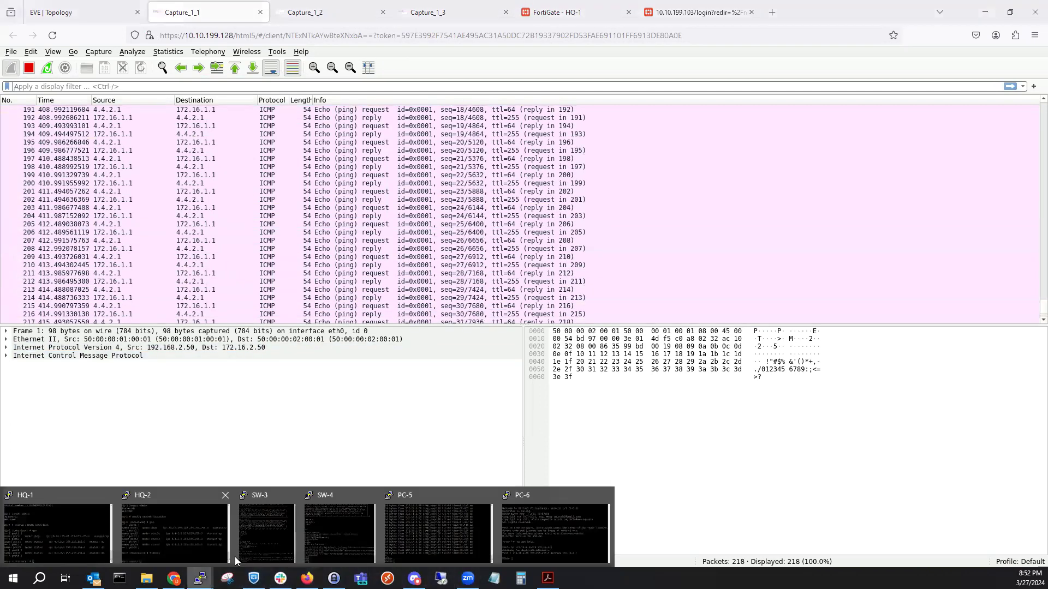
pyautogui.hotkey('alt', 'Tab')
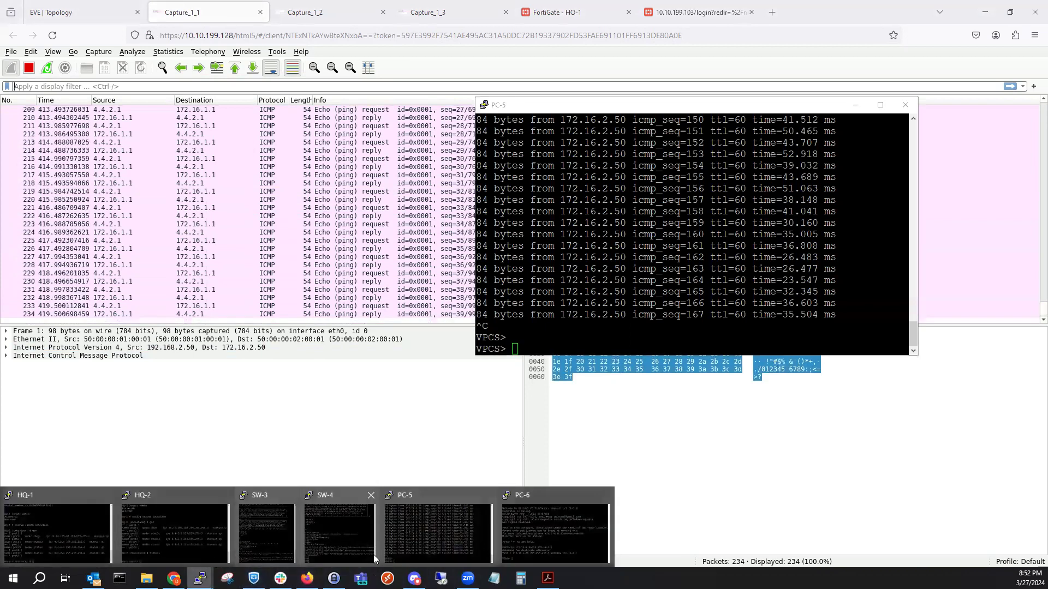
pyautogui.click(556, 521)
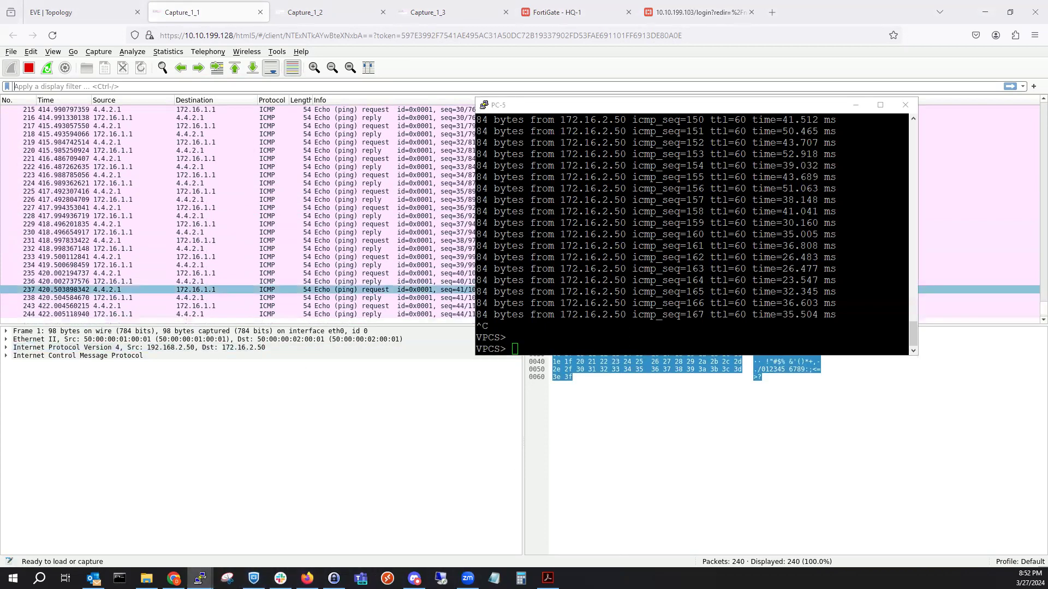
pyautogui.click(884, 240)
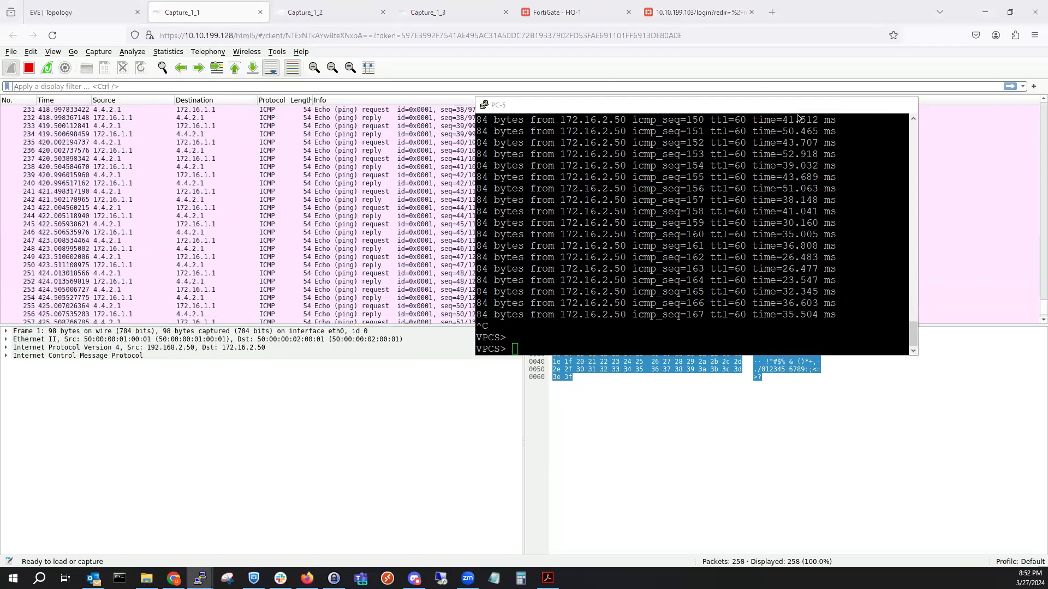
pyautogui.click(855, 104)
pyautogui.click(57, 7)
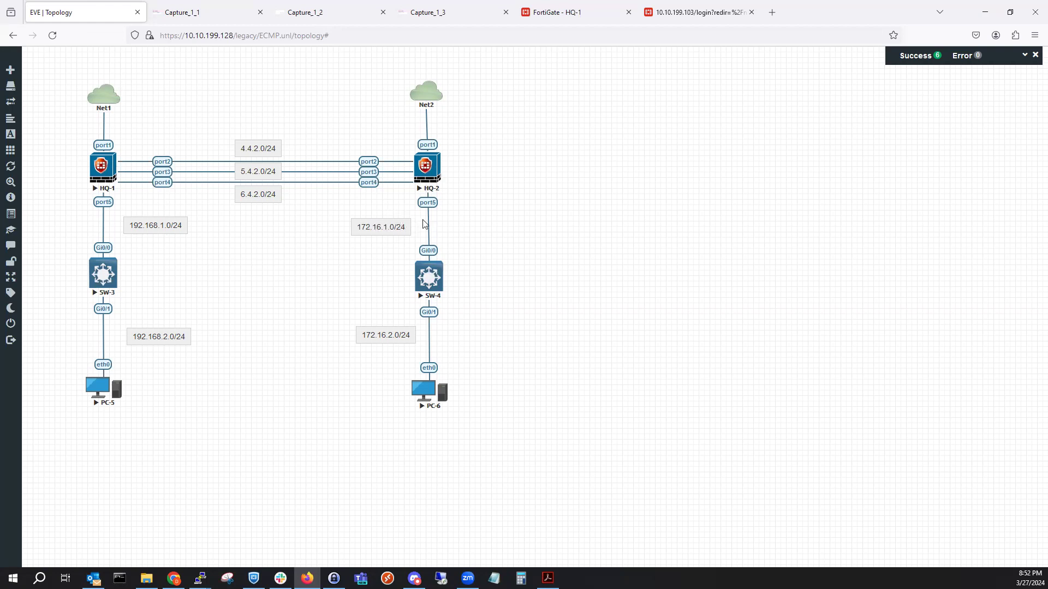
pyautogui.click(181, 12)
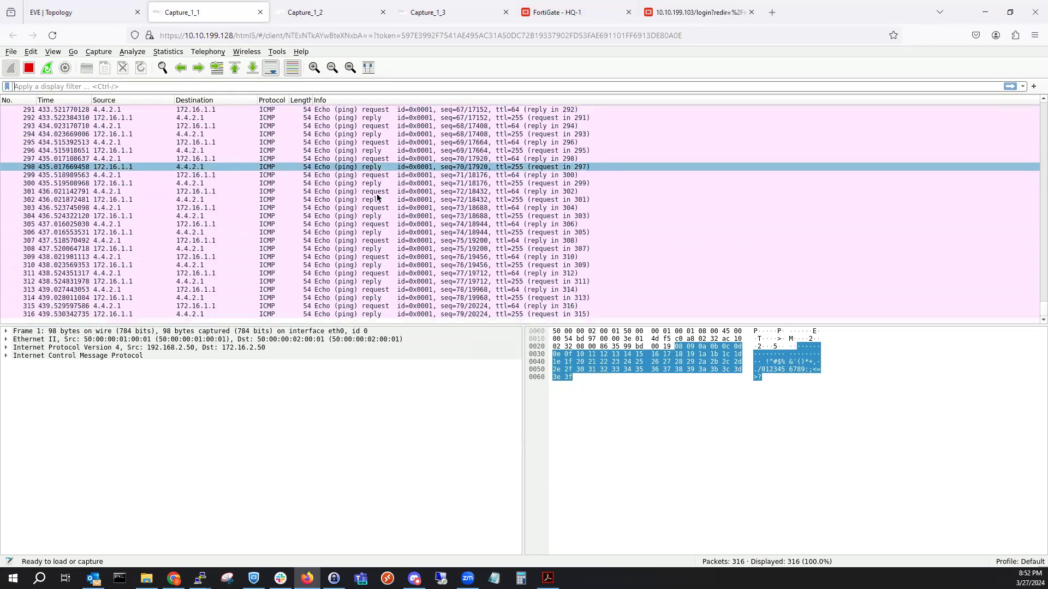
# Disable HQ-1's LAN (port5) interface, cancelling the port1 edit page that opened.
pyautogui.click(535, 11)
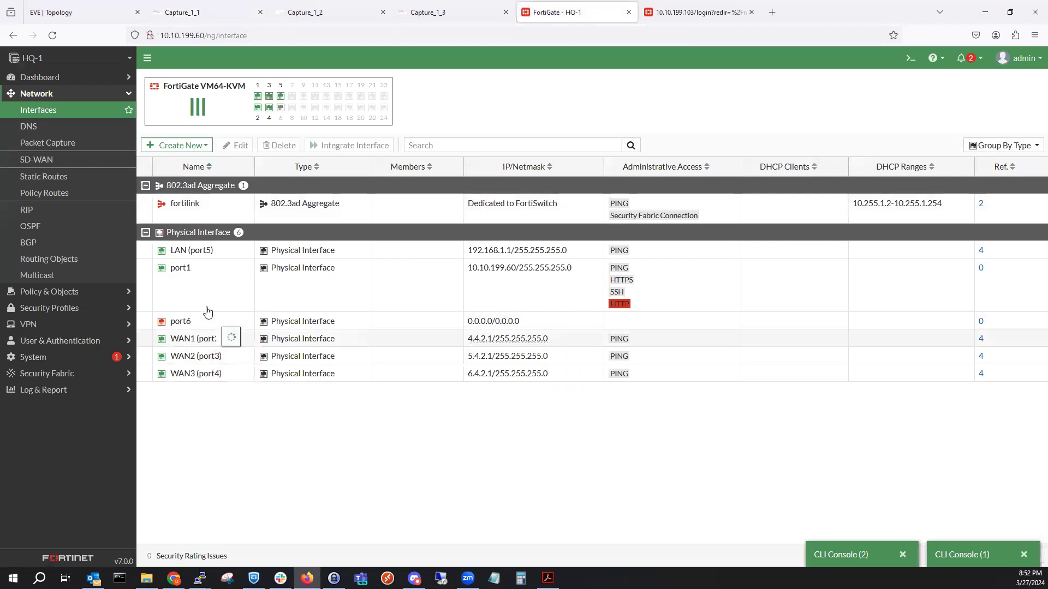
pyautogui.rightClick(203, 253)
pyautogui.moveTo(273, 259)
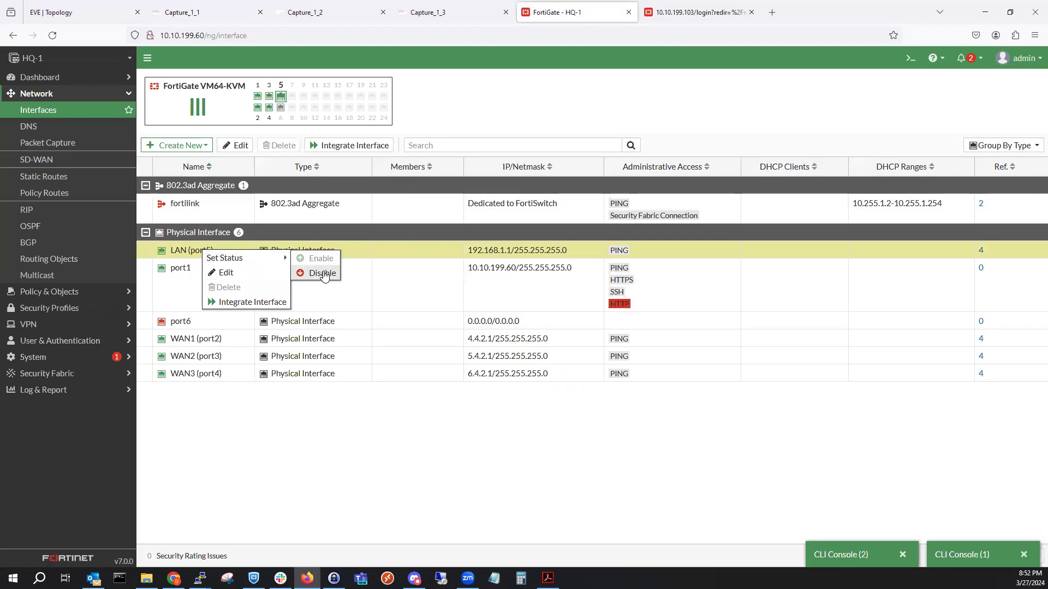
pyautogui.click(322, 272)
pyautogui.doubleClick(322, 273)
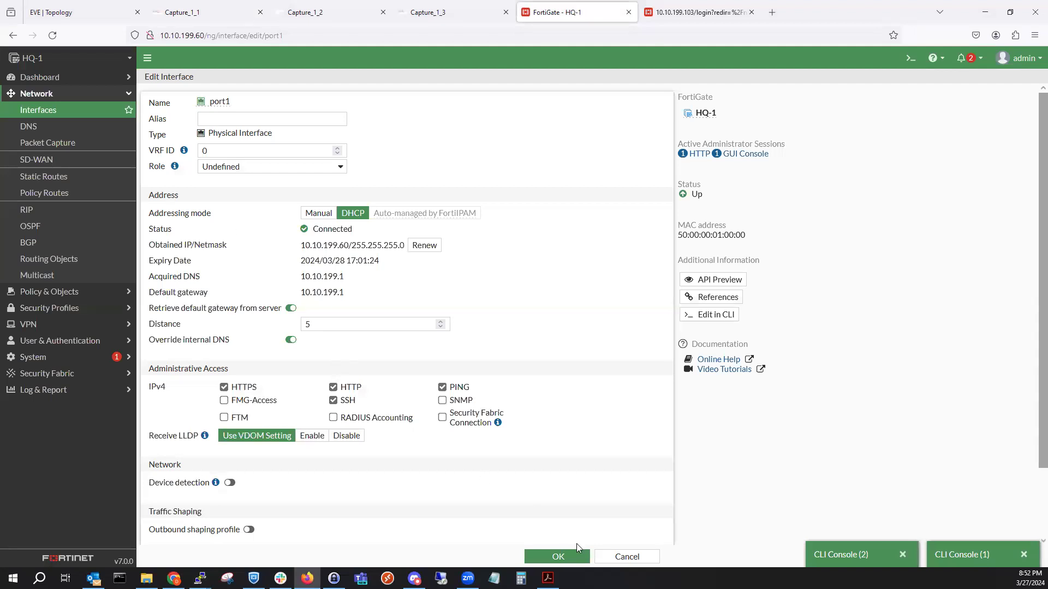
pyautogui.click(600, 553)
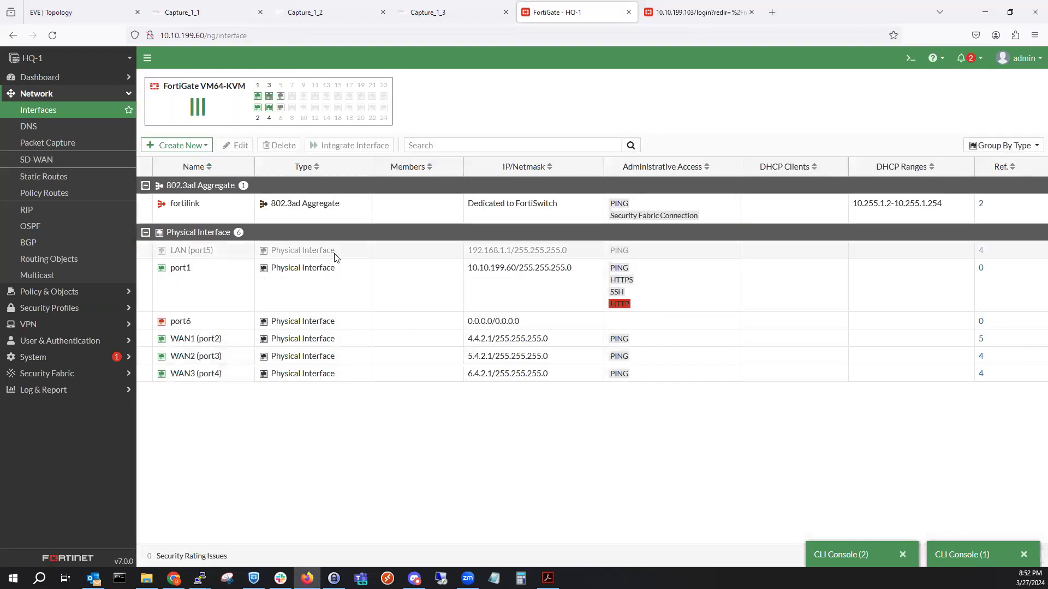
# Set HQ-1's LAN (port5) interface status back to Enable.
pyautogui.rightClick(336, 256)
pyautogui.moveTo(419, 262)
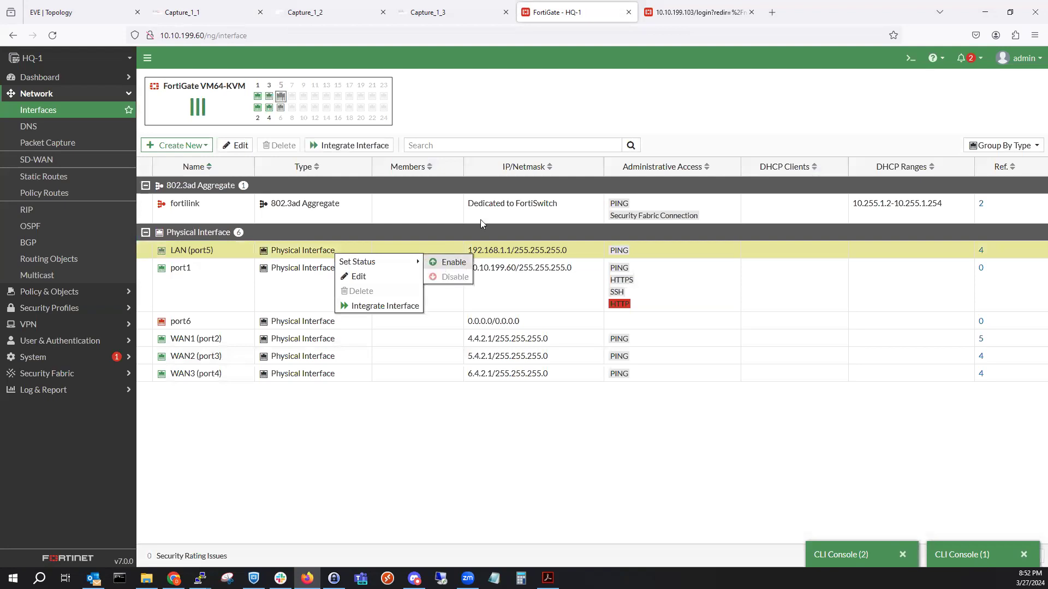
pyautogui.click(453, 262)
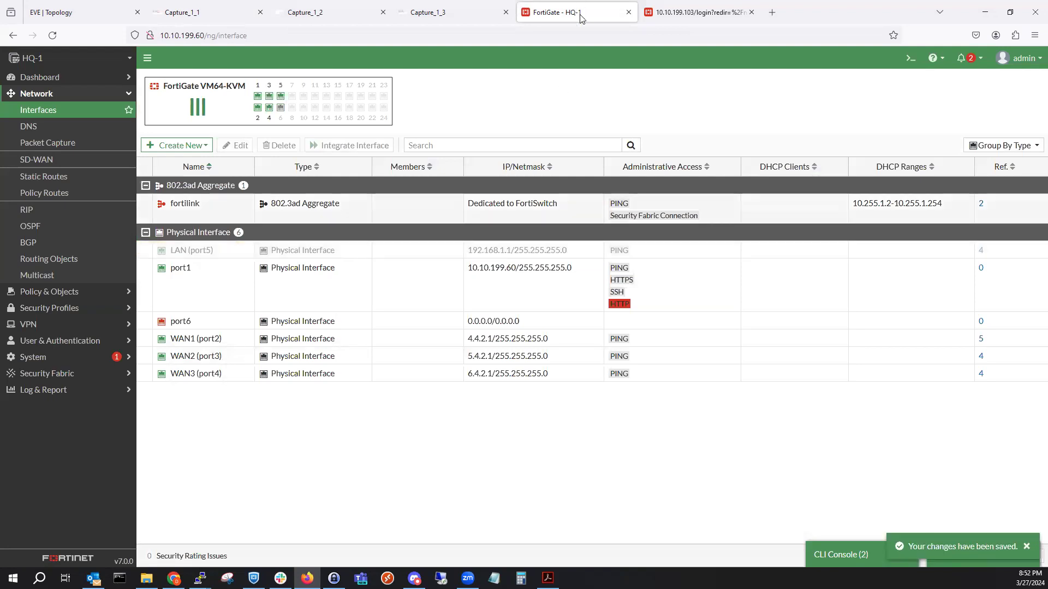
pyautogui.click(742, 14)
# Log back in to HQ-2's FortiGate as admin with the account password.
pyautogui.press('Tab')
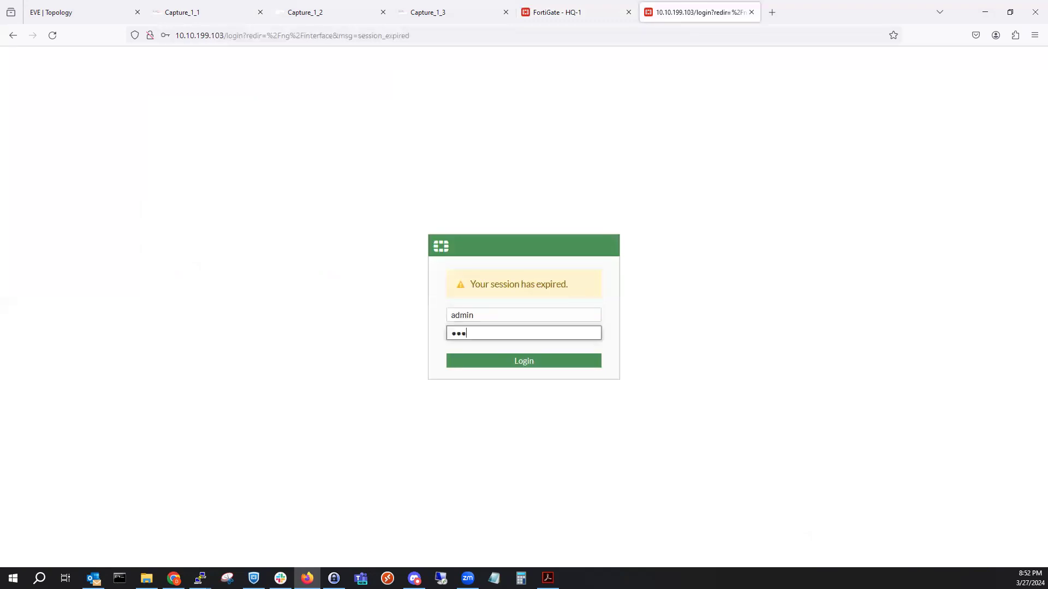
pyautogui.press('BackSpace')
pyautogui.press('BackSpace')
pyautogui.press('BackSpace')
pyautogui.press('Return')
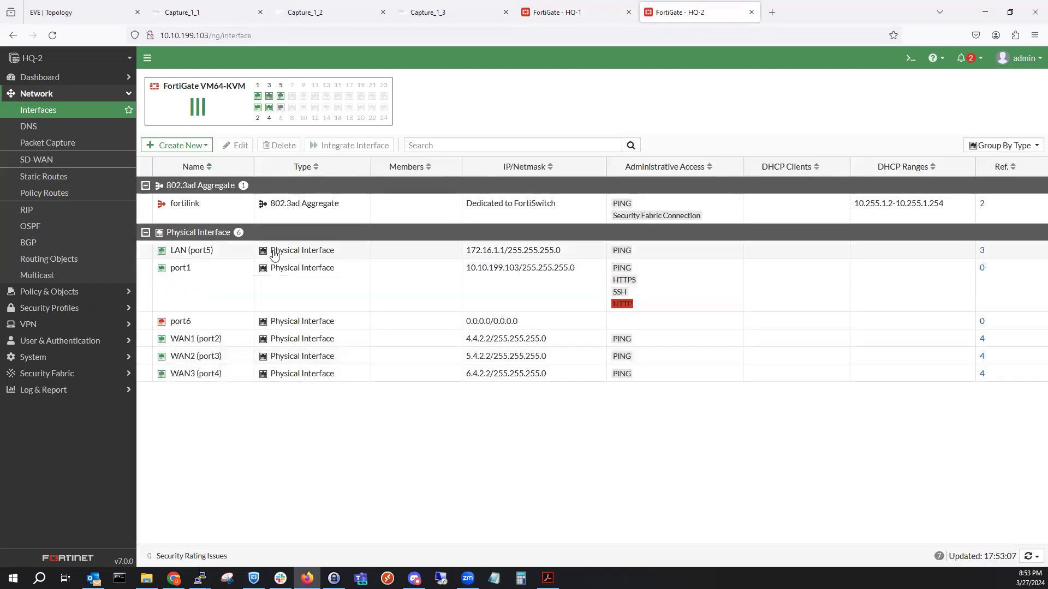
# Disable HQ-2's LAN (port5) interface via Set Status.
pyautogui.rightClick(275, 255)
pyautogui.moveTo(351, 258)
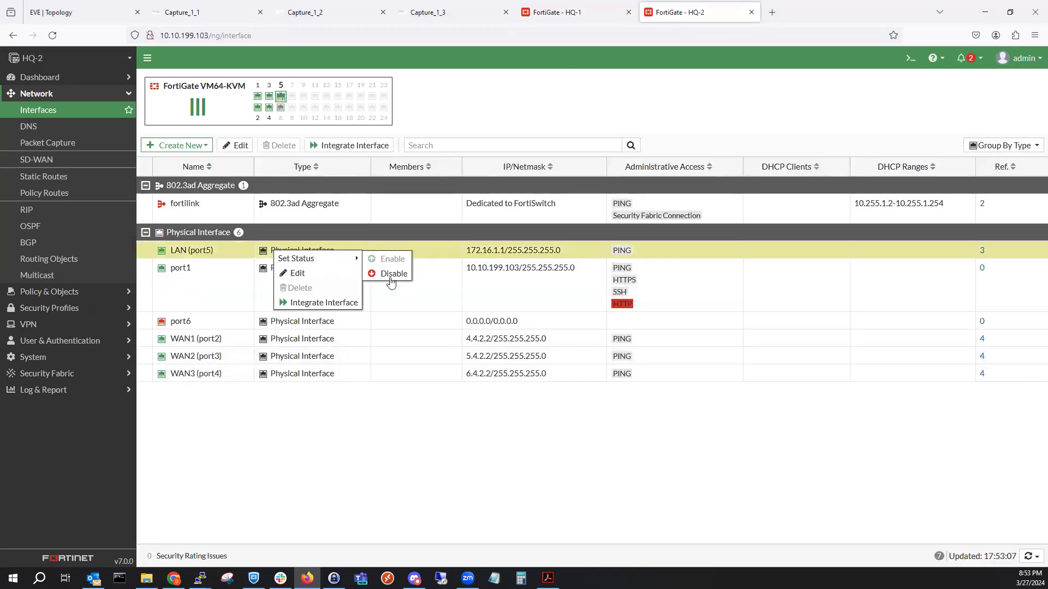
pyautogui.click(390, 281)
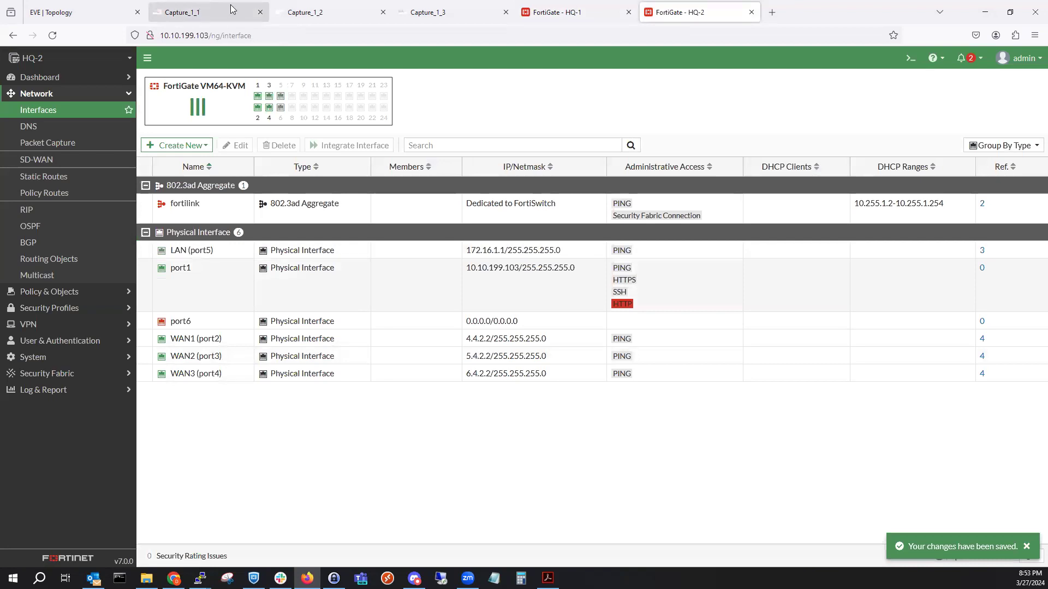
pyautogui.click(234, 9)
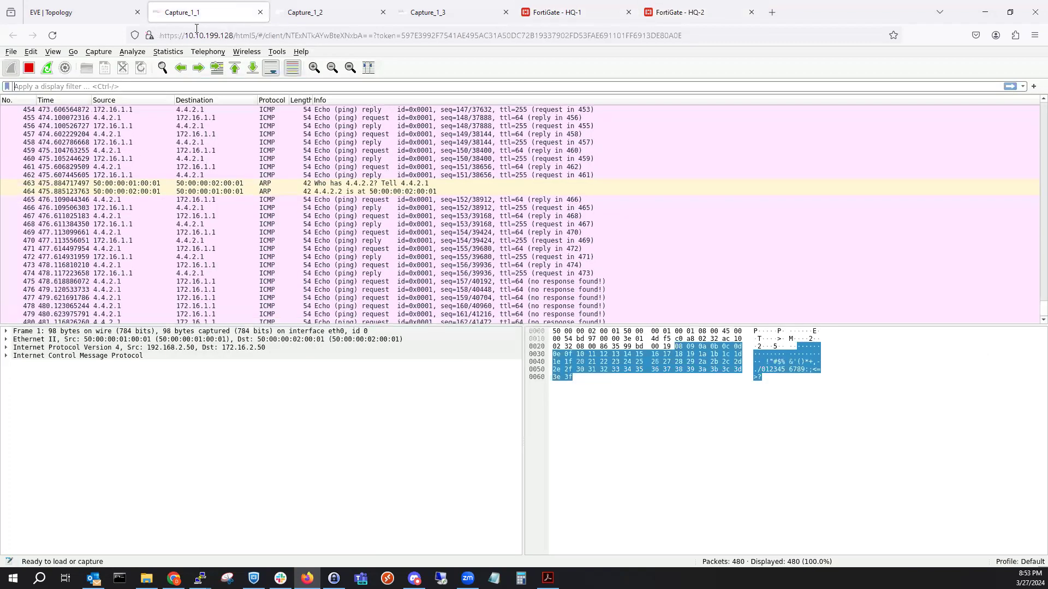
# Close the Capture_1_1, Capture_1_2 and Capture_1_3 tabs.
pyautogui.click(260, 12)
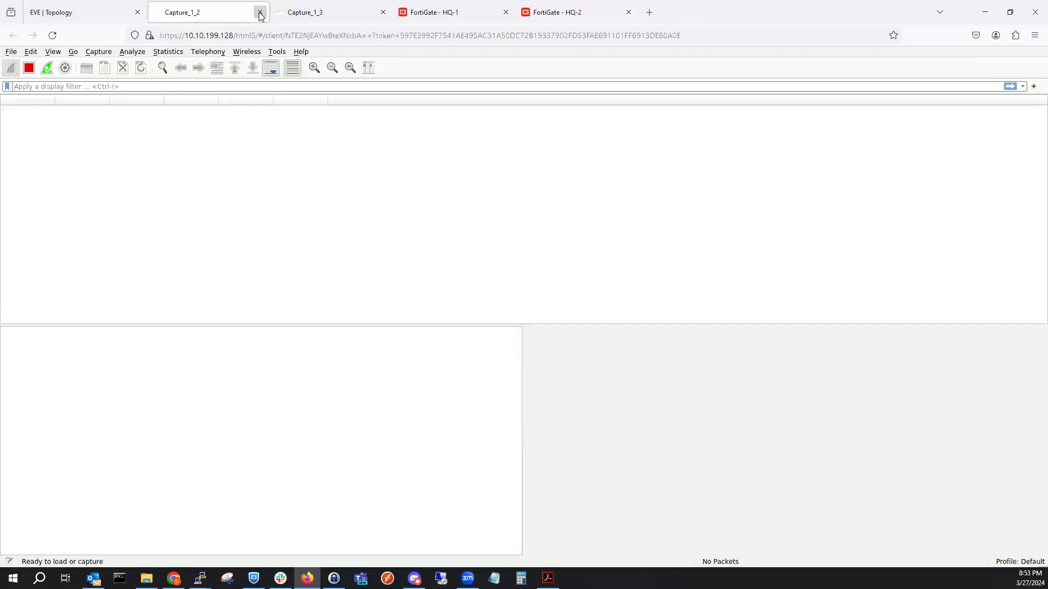
pyautogui.click(260, 12)
pyautogui.click(59, 5)
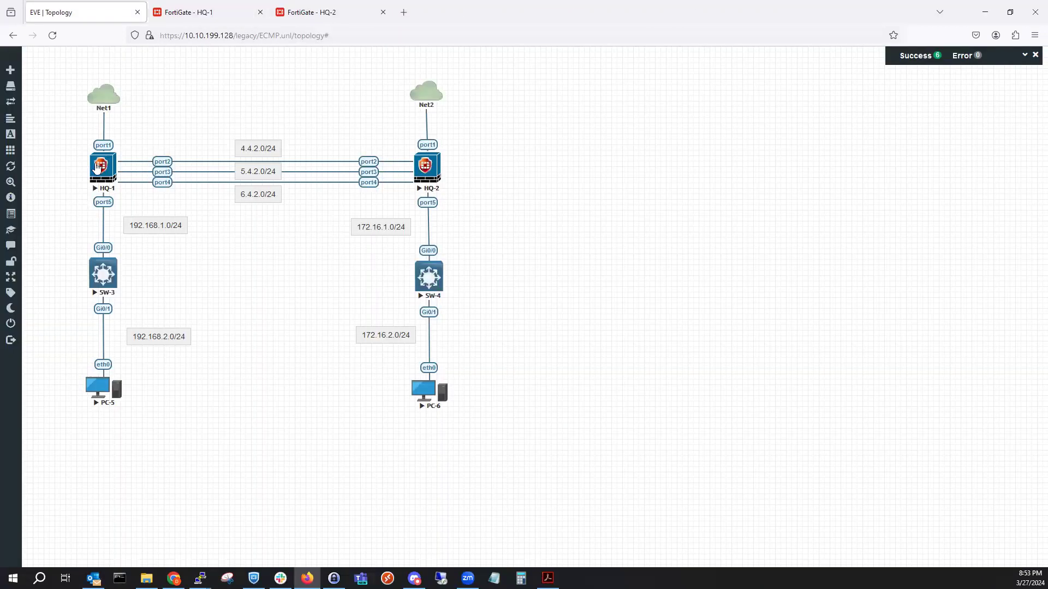
# Start an Ethernet capture on HQ-1 port2 in its own tab.
pyautogui.rightClick(142, 202)
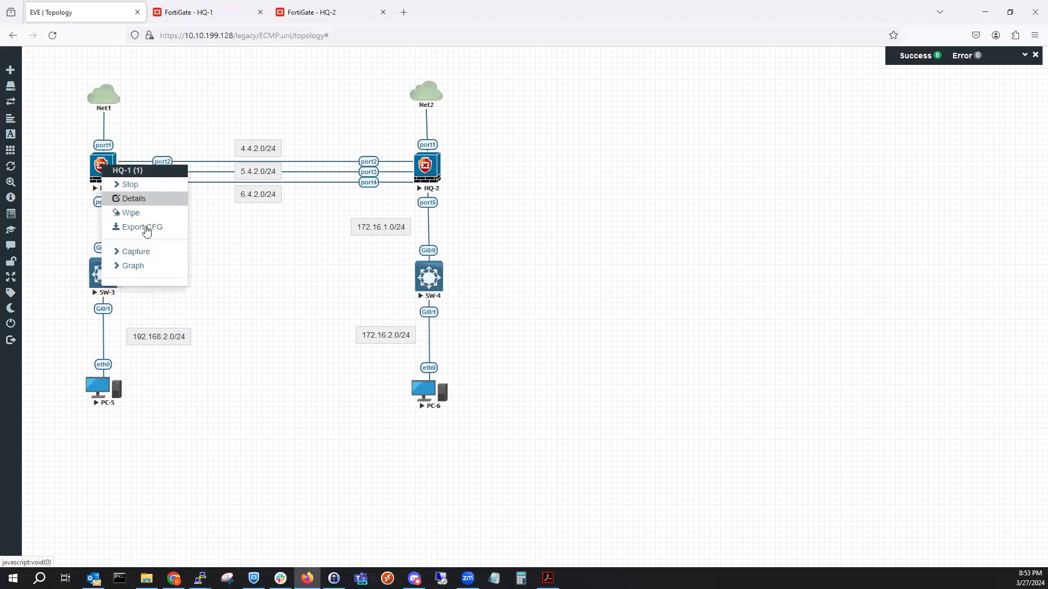
pyautogui.click(148, 253)
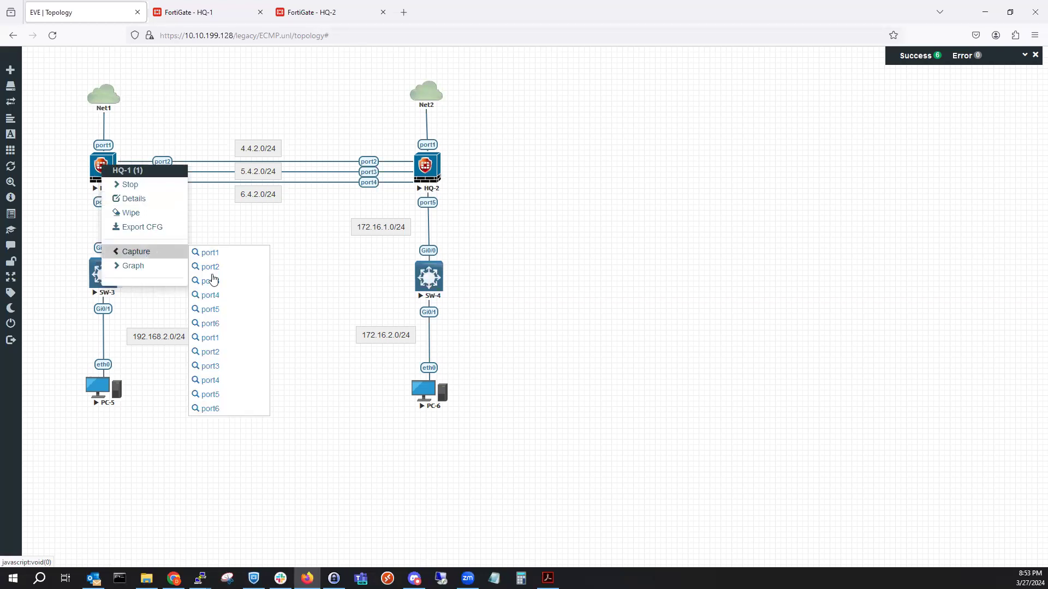
pyautogui.click(289, 259)
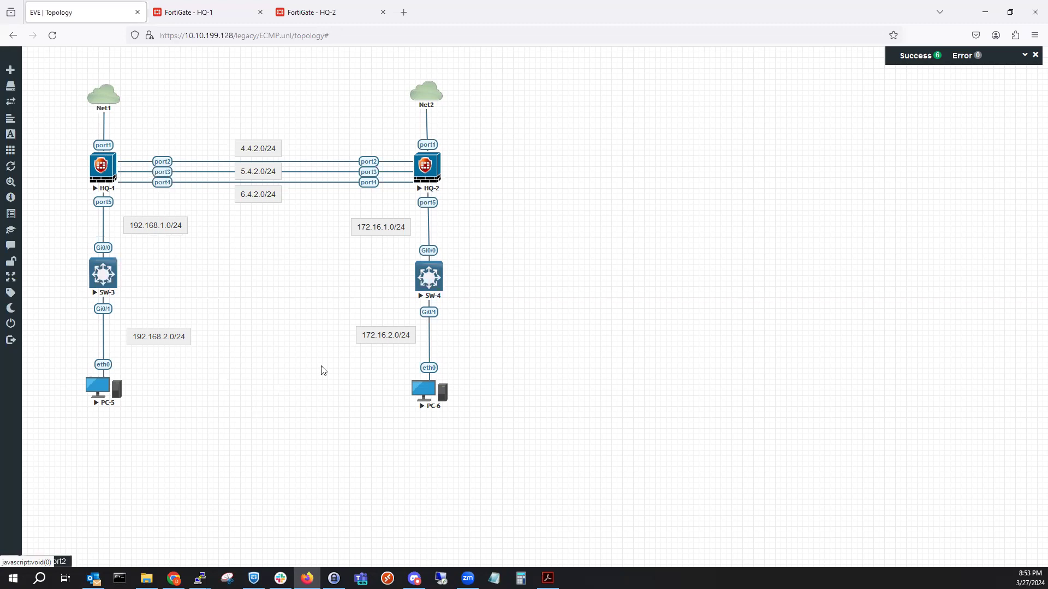
pyautogui.click(63, 567)
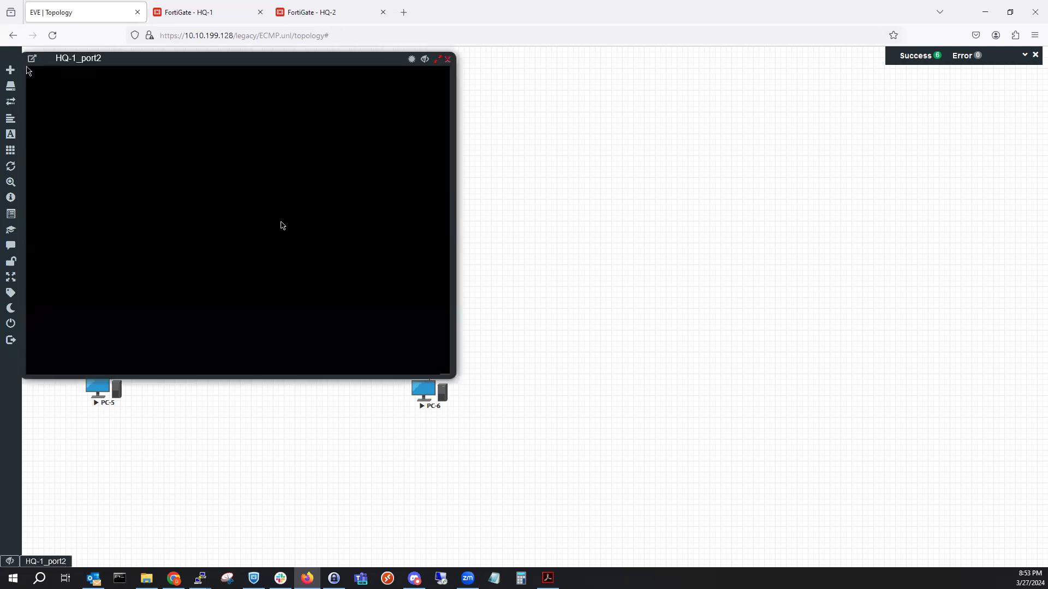
pyautogui.click(292, 273)
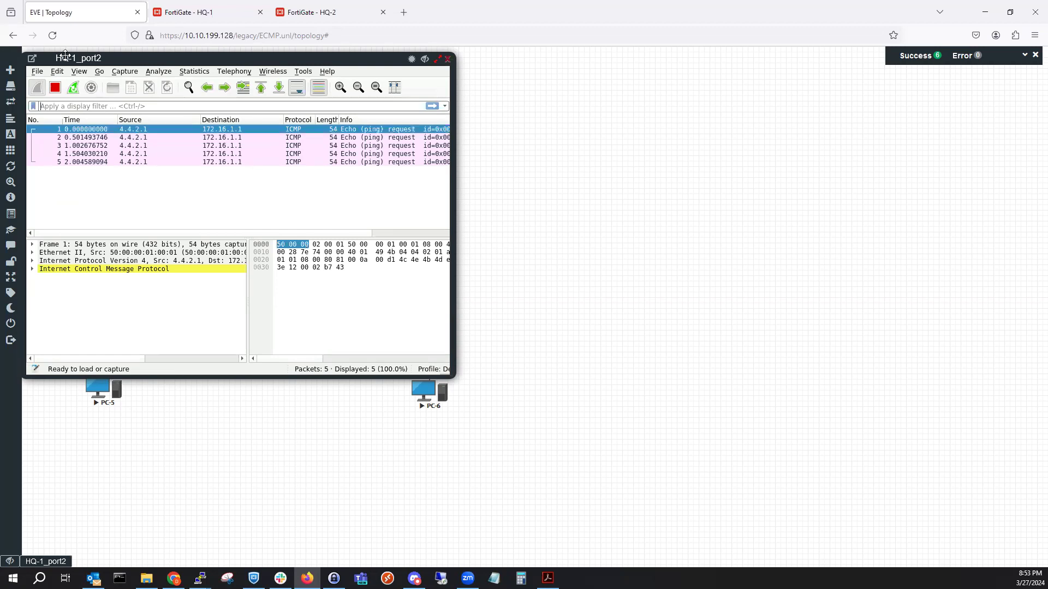
pyautogui.click(32, 58)
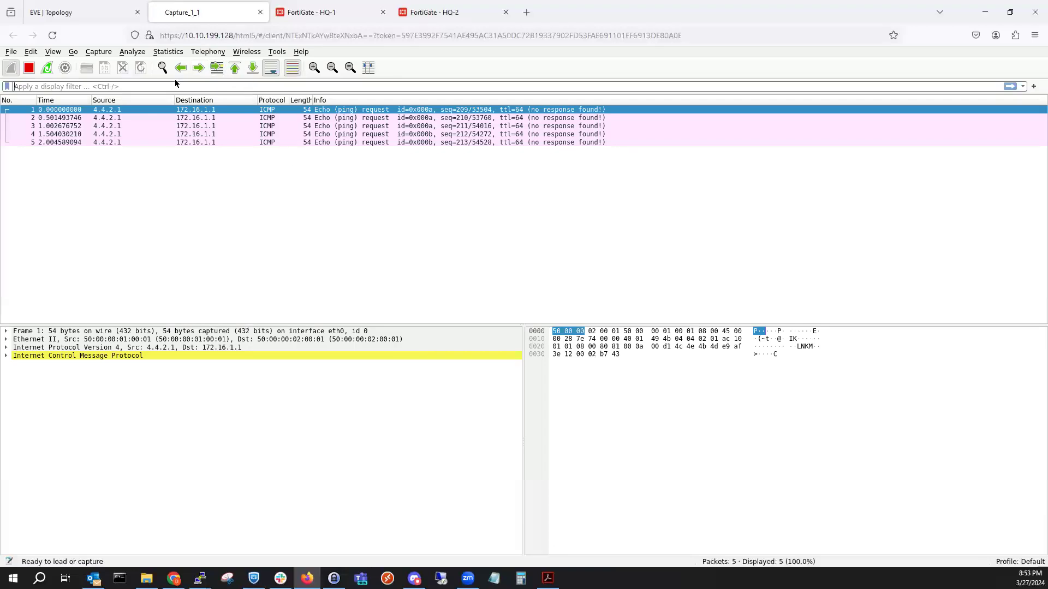
pyautogui.click(56, 9)
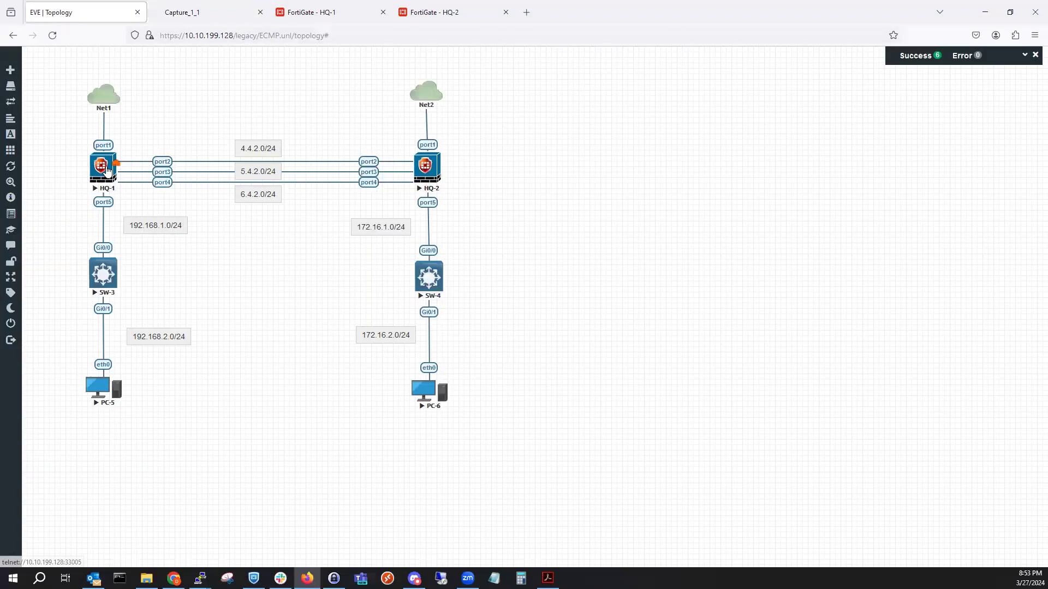
# Start an Ethernet capture on HQ-1 port3 in its own tab, placed after Capture_1_1.
pyautogui.rightClick(107, 170)
pyautogui.moveTo(151, 257)
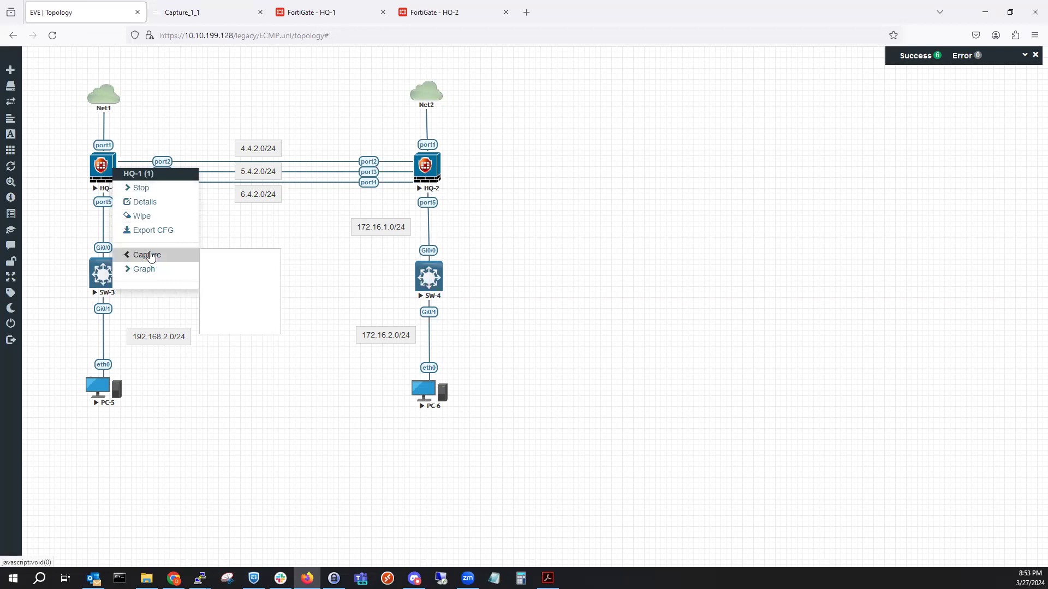
pyautogui.click(221, 284)
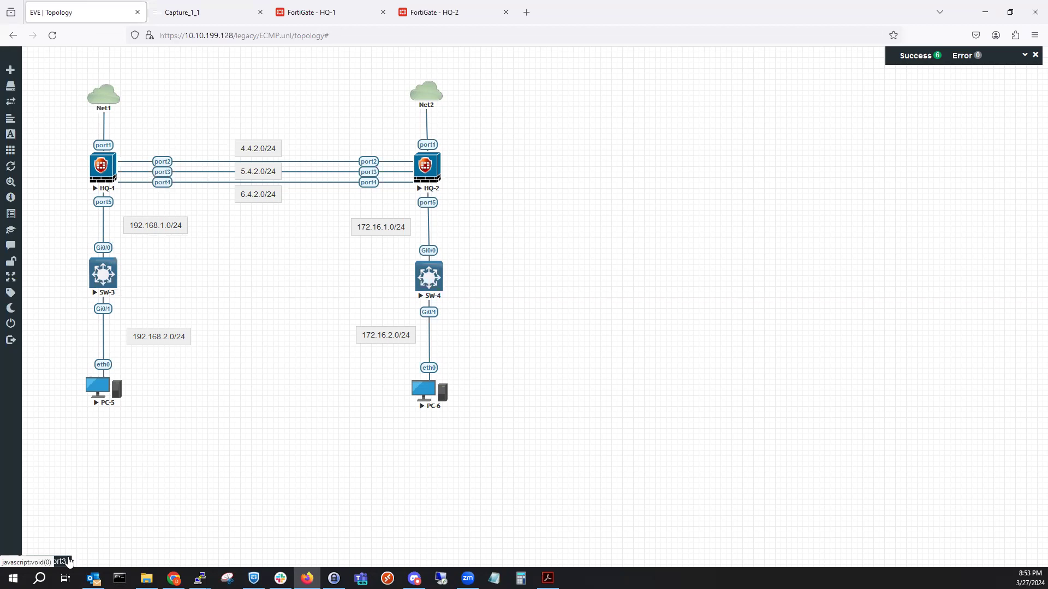
pyautogui.click(65, 562)
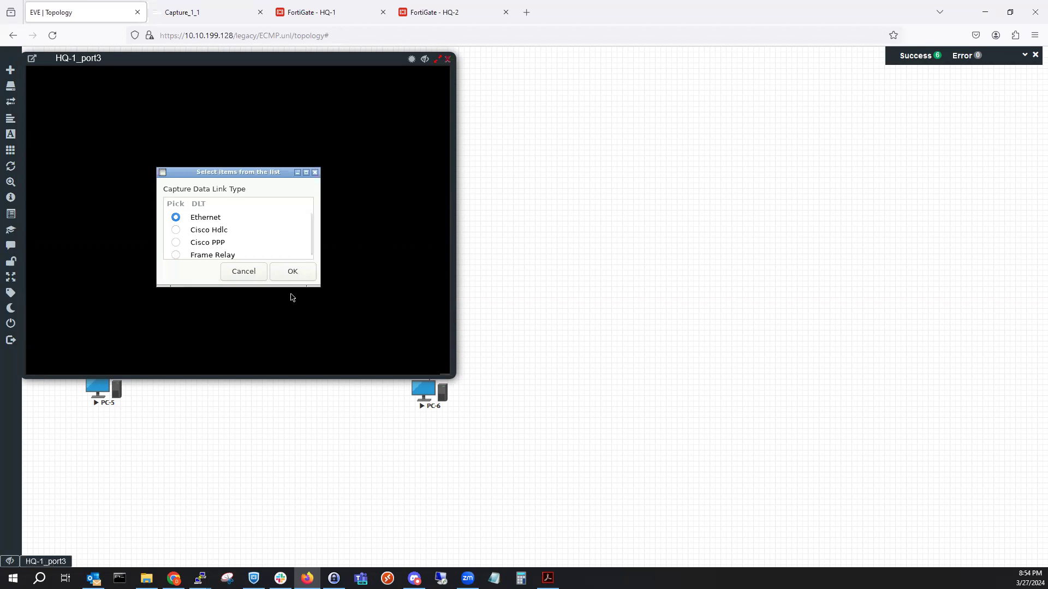
pyautogui.click(294, 272)
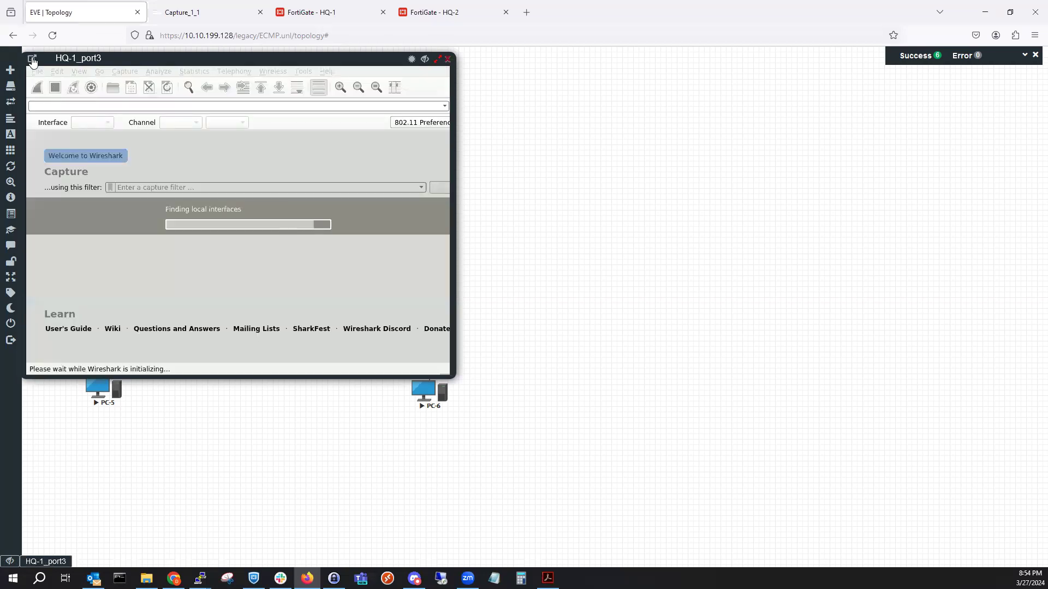
pyautogui.click(32, 59)
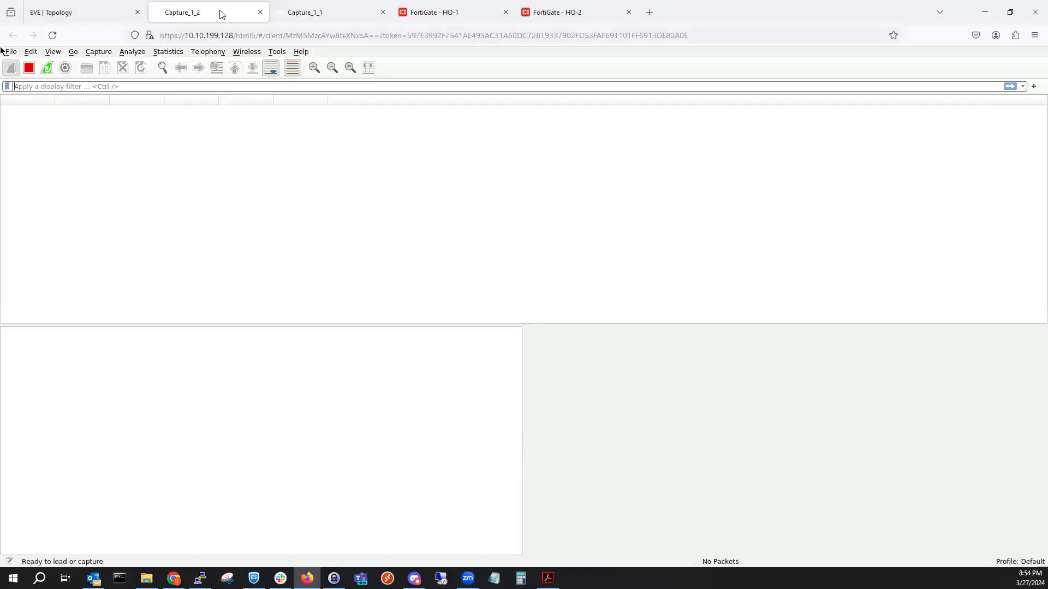
pyautogui.moveTo(222, 15); pyautogui.dragTo(346, 8)
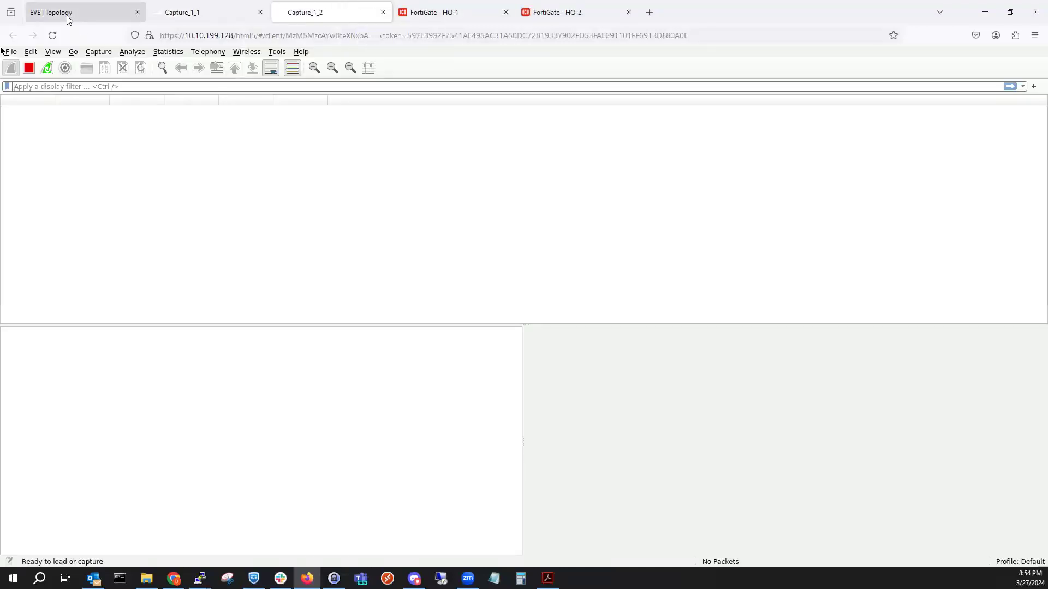
pyautogui.click(69, 16)
# Try a capture on HQ-1 port4, then reload the EVE lab page.
pyautogui.rightClick(102, 166)
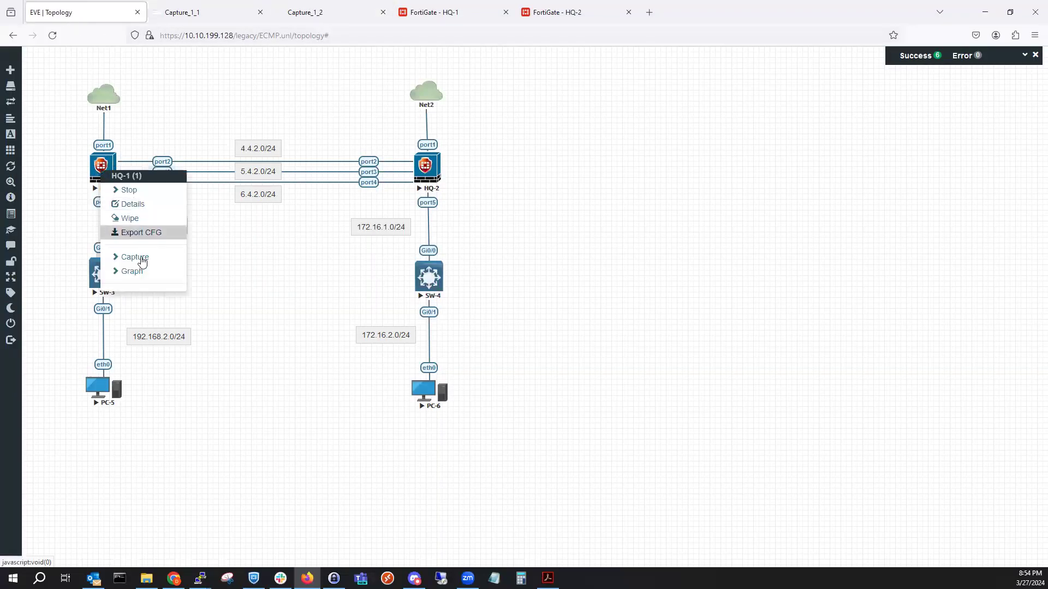
pyautogui.click(164, 264)
pyautogui.click(164, 262)
pyautogui.click(141, 271)
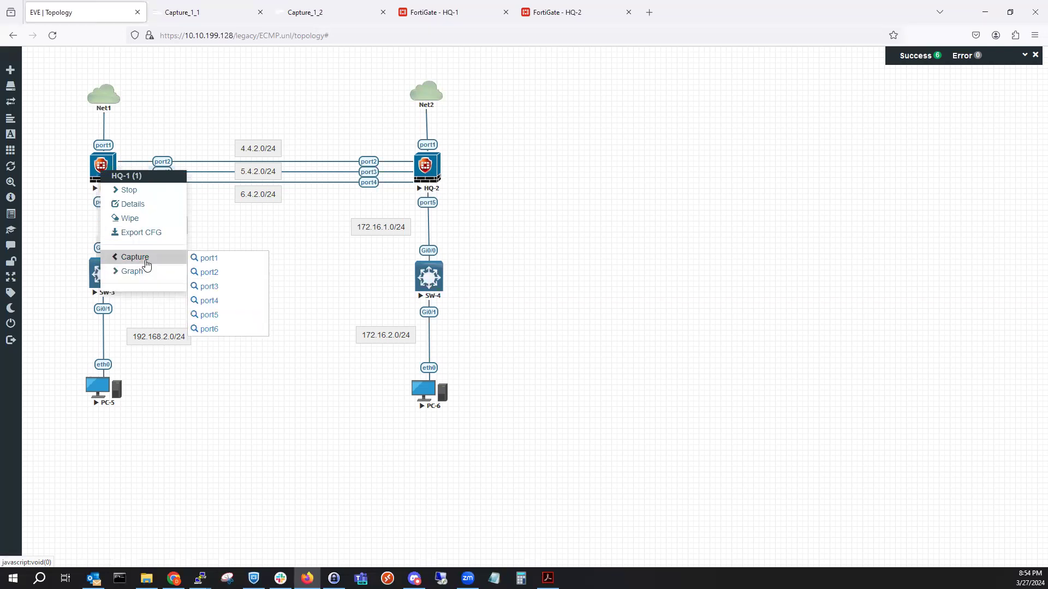
pyautogui.click(214, 300)
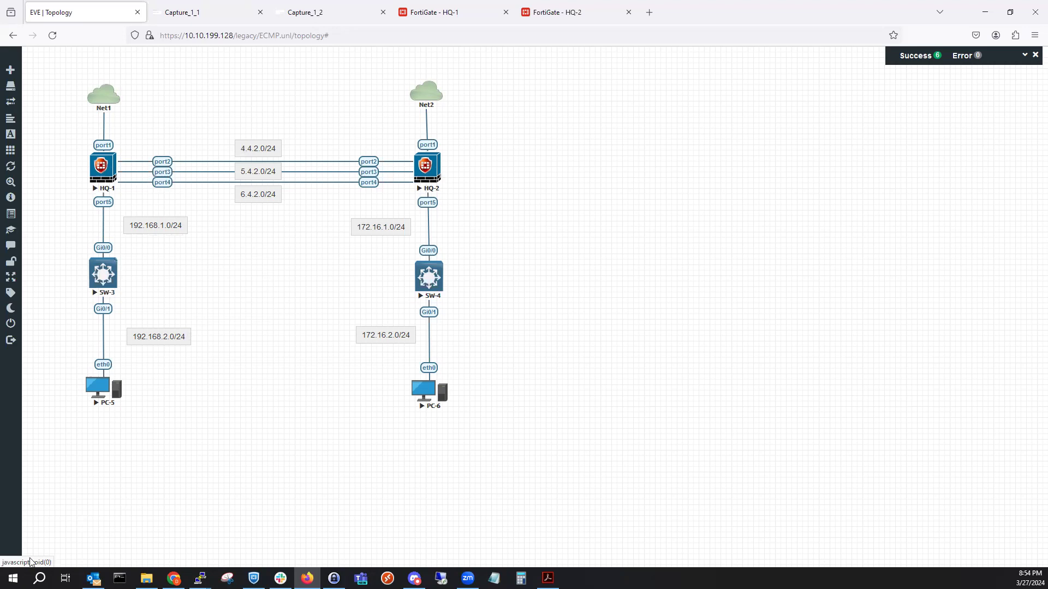
pyautogui.rightClick(107, 170)
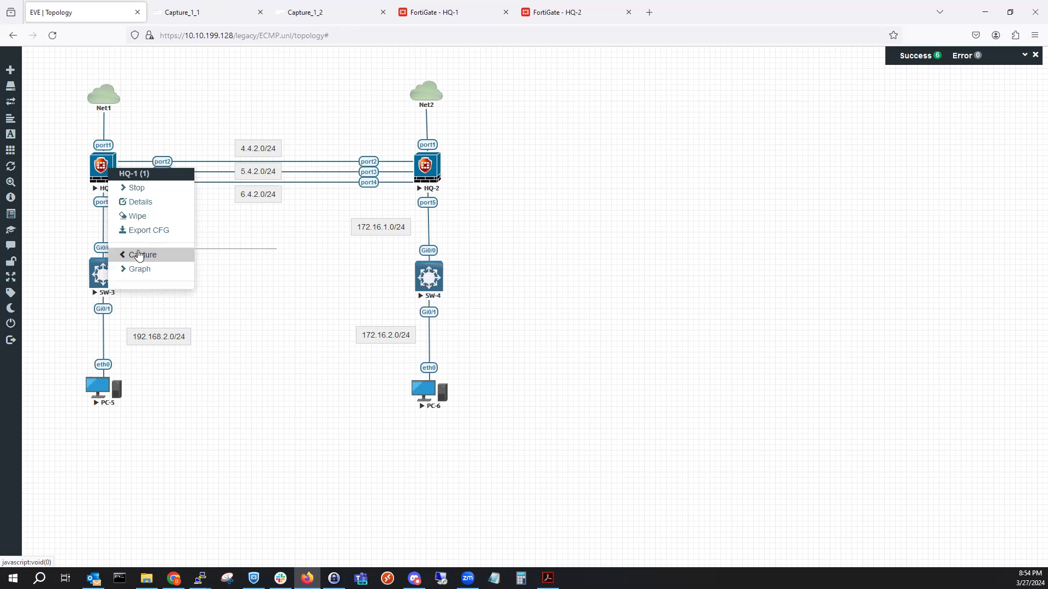
pyautogui.click(52, 36)
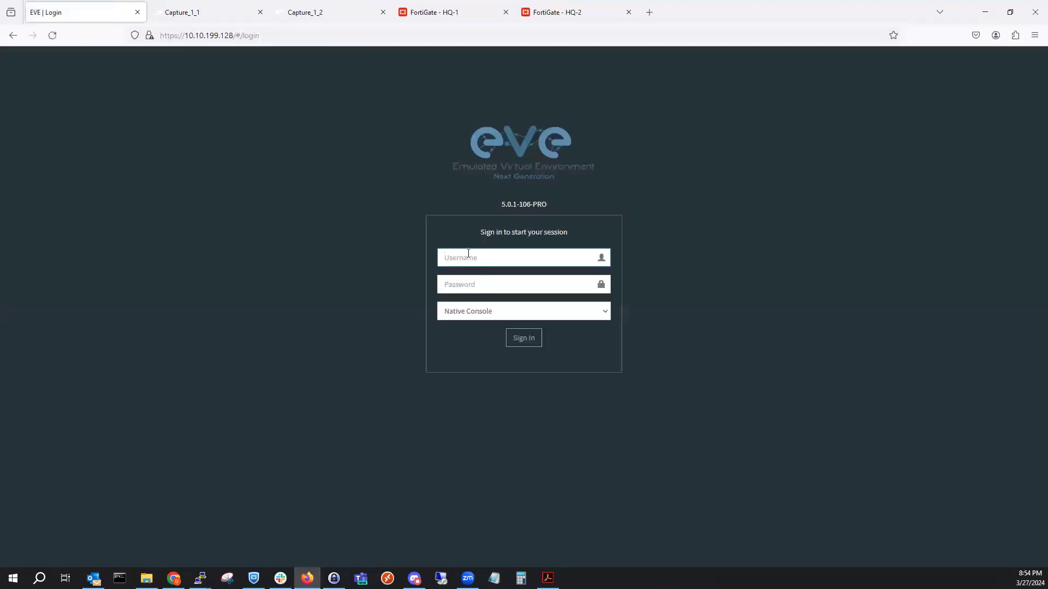
# Enter the EVE username and password and attempt to sign in.
pyautogui.write('a')
pyautogui.press('BackSpace')
pyautogui.write('aev')
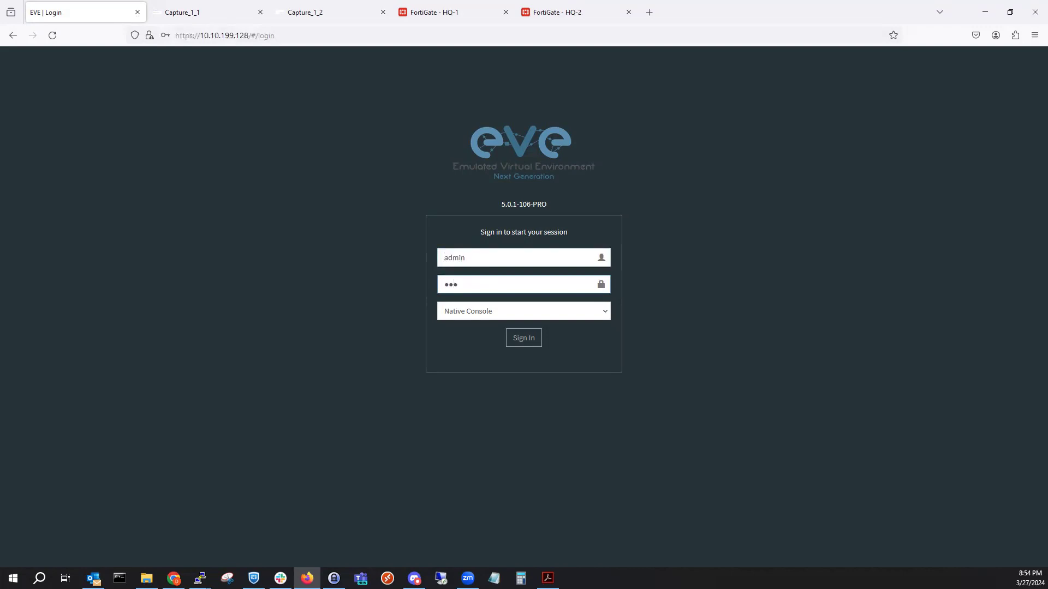
pyautogui.write('e')
pyautogui.click(534, 341)
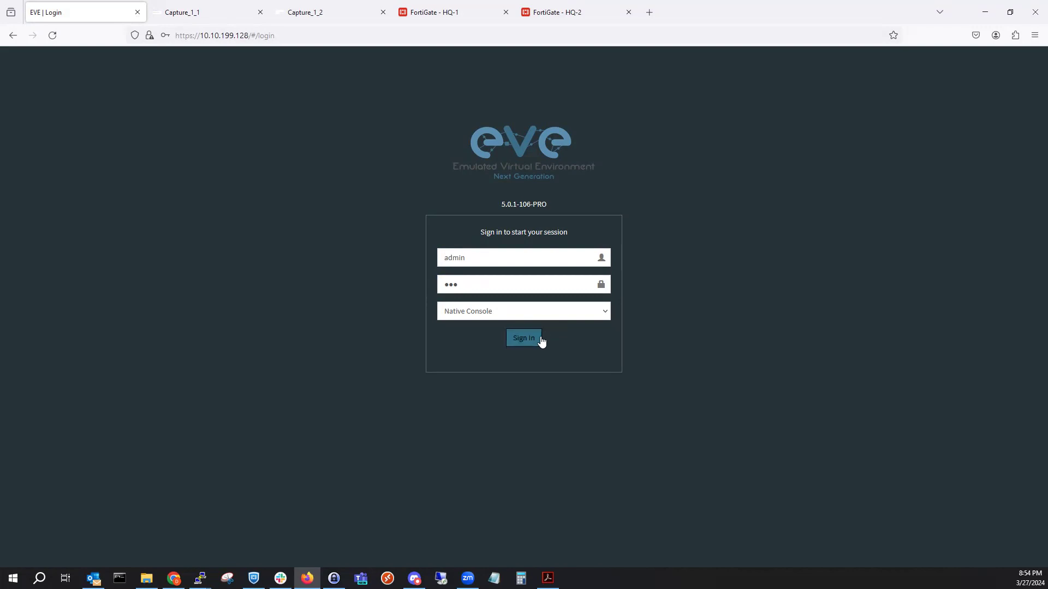
pyautogui.click(538, 342)
pyautogui.click(539, 340)
# Reload HQ-1's interfaces page, check both capture tabs, and reload the EVE sign-in page.
pyautogui.click(429, 12)
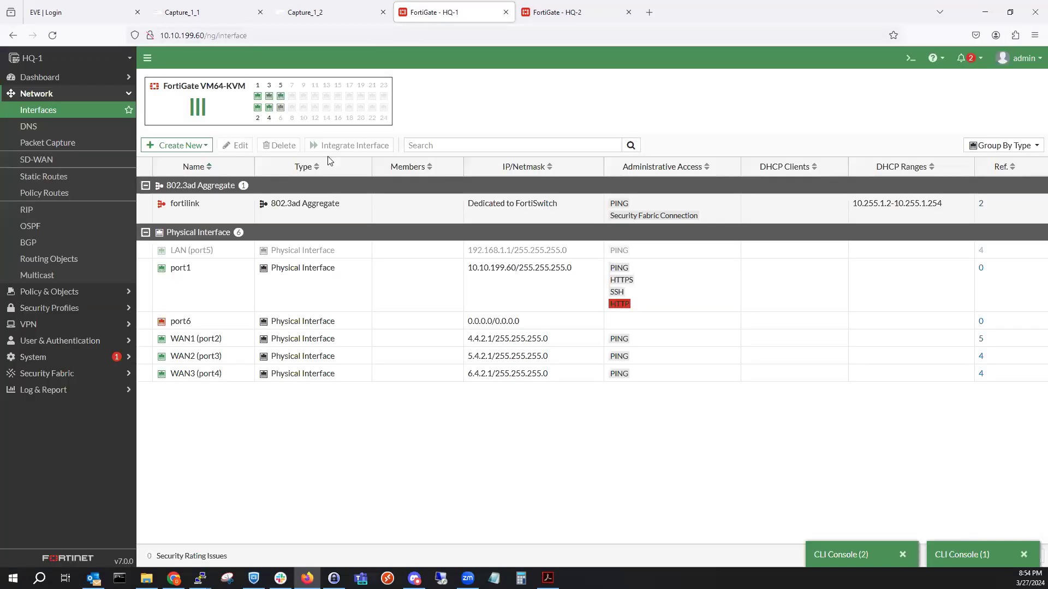
pyautogui.click(52, 35)
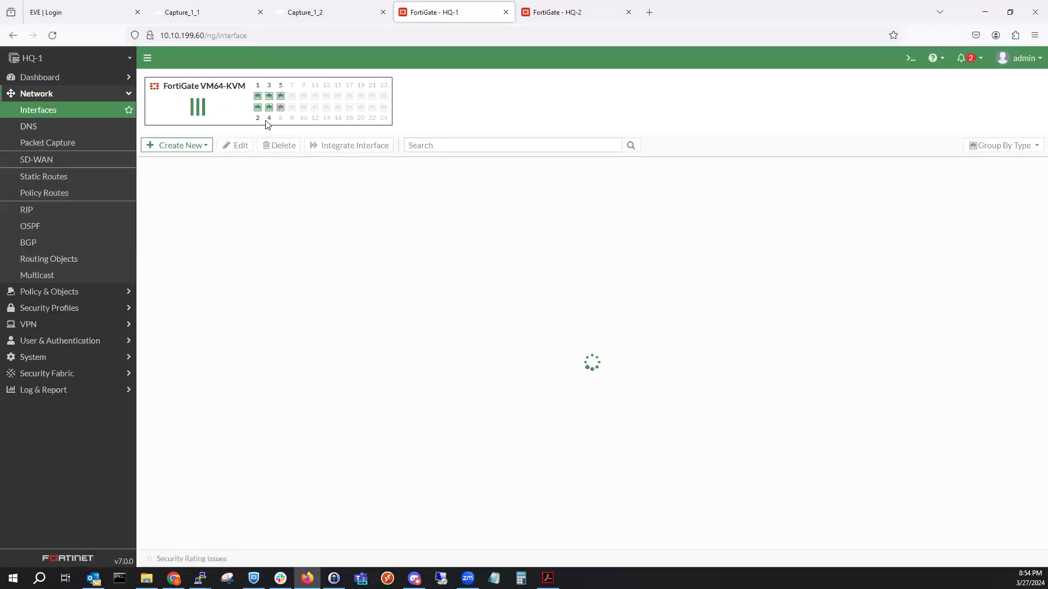
pyautogui.click(163, 11)
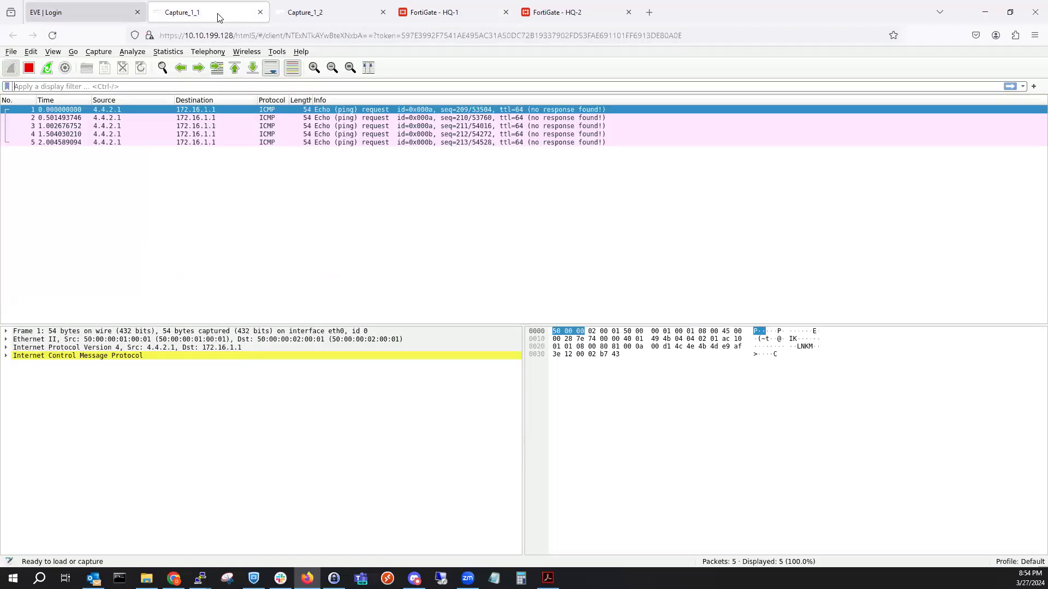
pyautogui.click(279, 9)
pyautogui.click(48, 8)
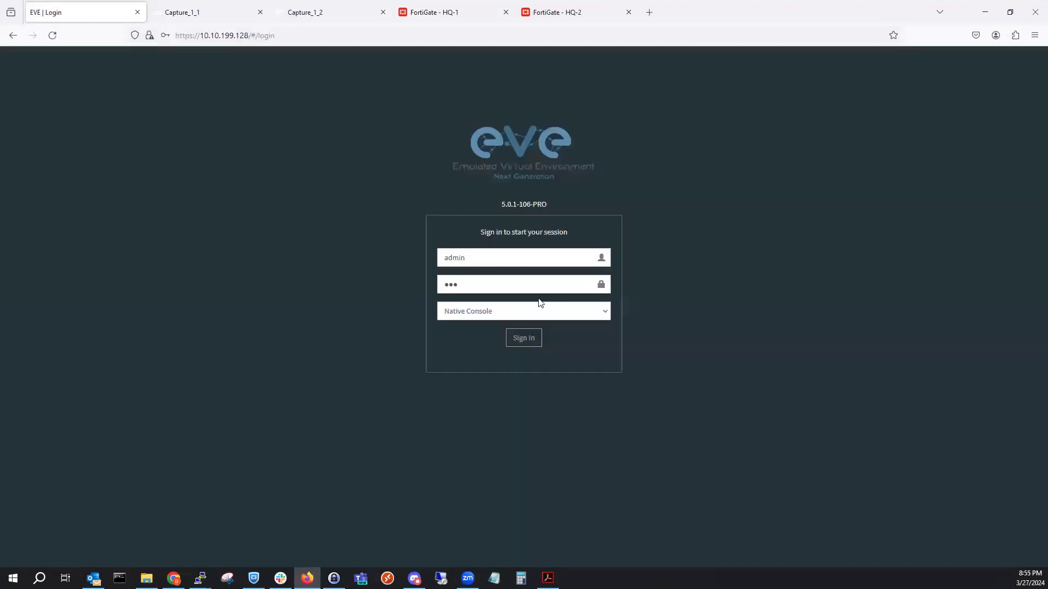
pyautogui.click(52, 35)
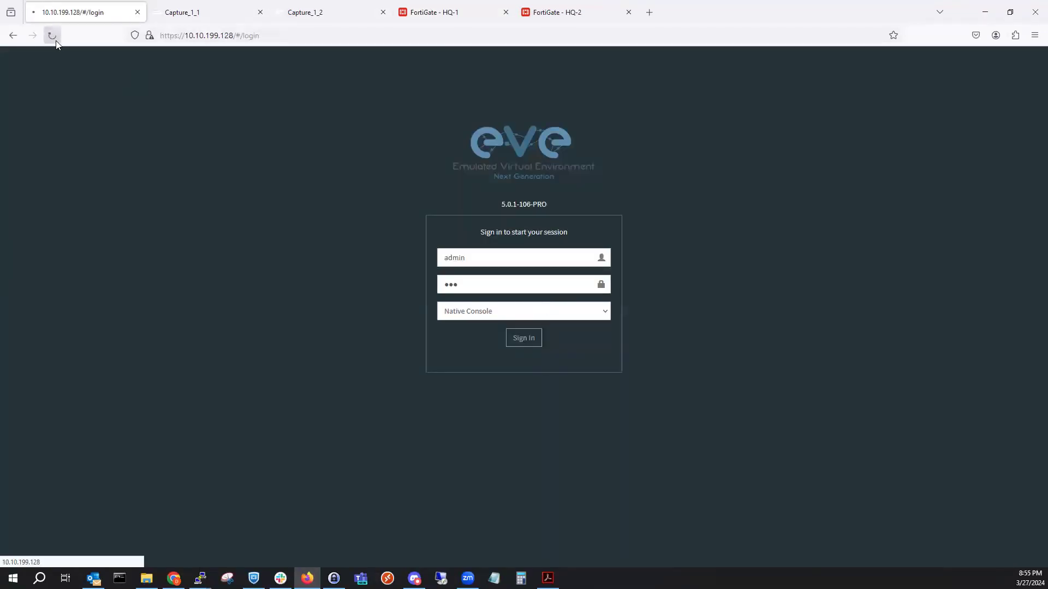
# Sign in to EVE again and decline Firefox's save-password prompt.
pyautogui.write('ad')
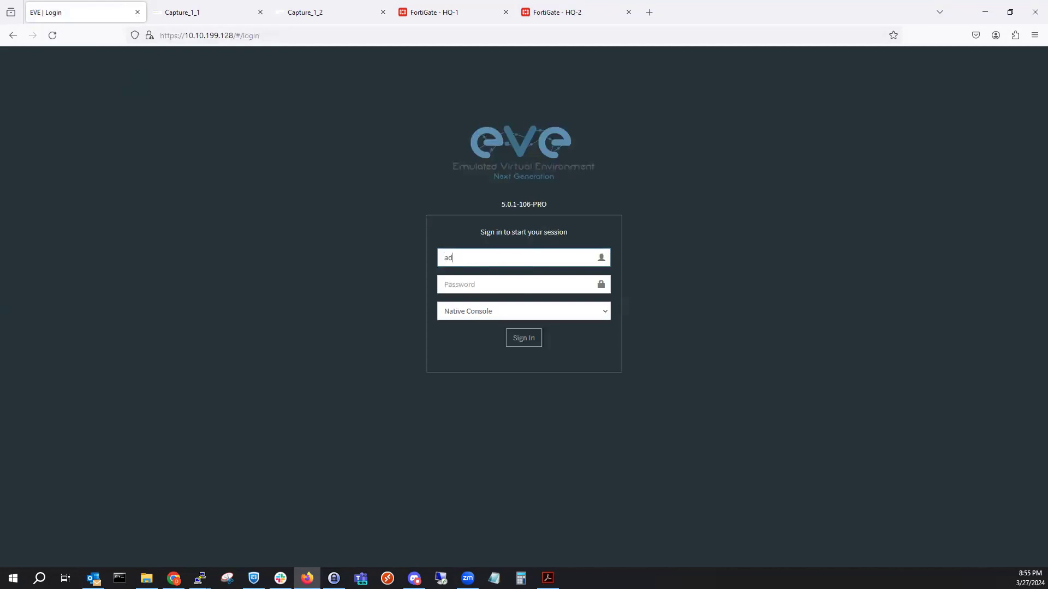
pyautogui.press('Tab')
pyautogui.write('ev')
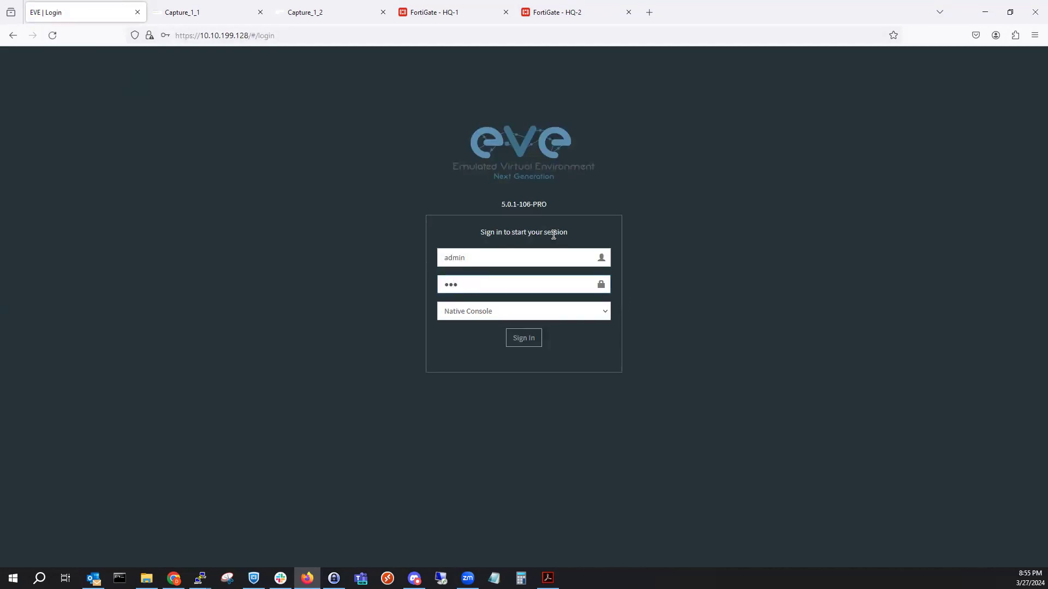
pyautogui.click(522, 343)
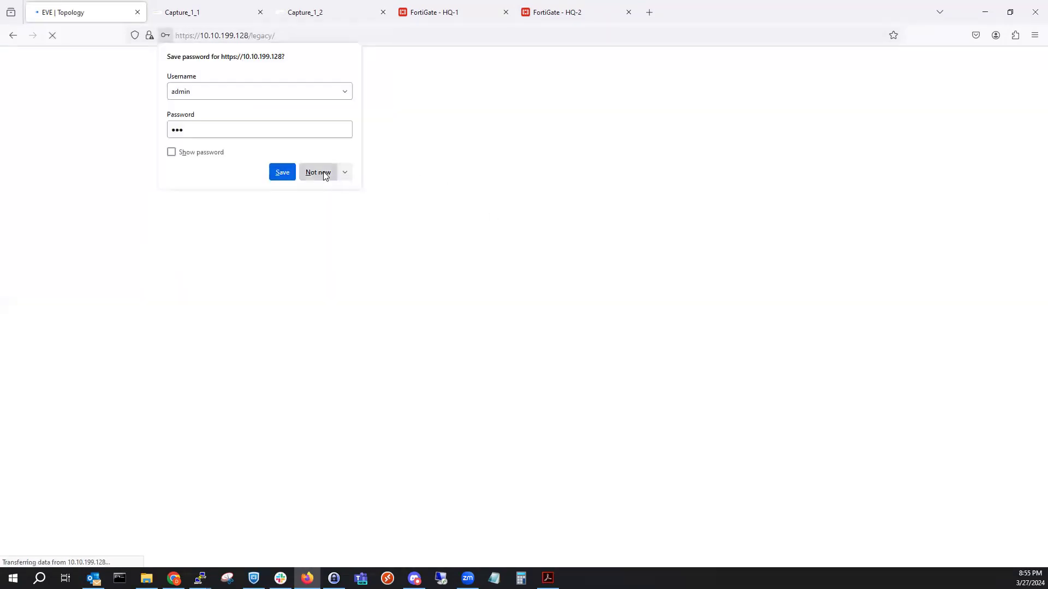
pyautogui.click(324, 174)
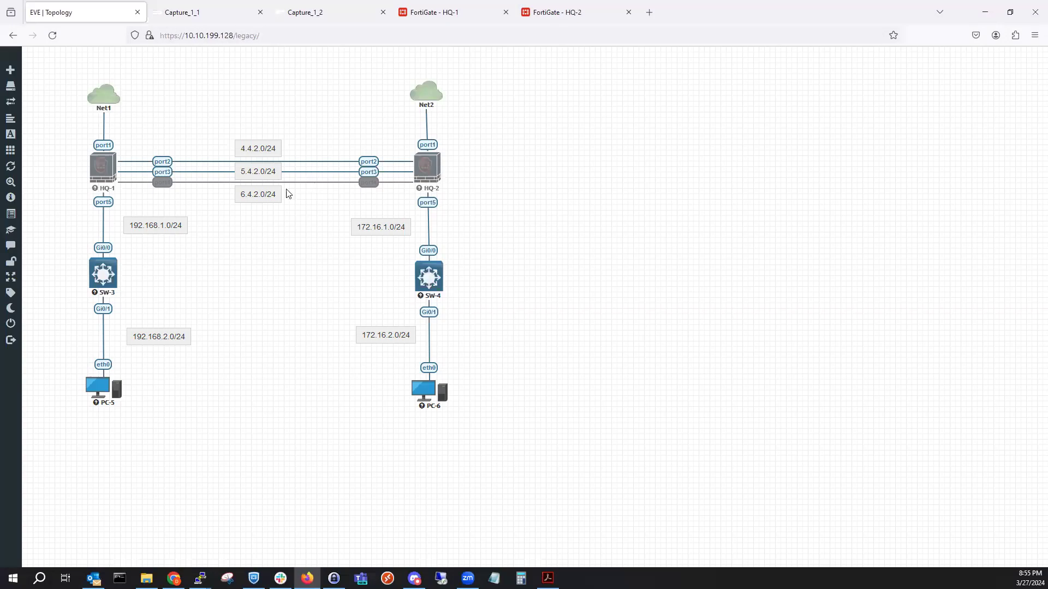
# Start an HQ-1 port4 capture in its own tab and close two leftover capture pages.
pyautogui.rightClick(100, 167)
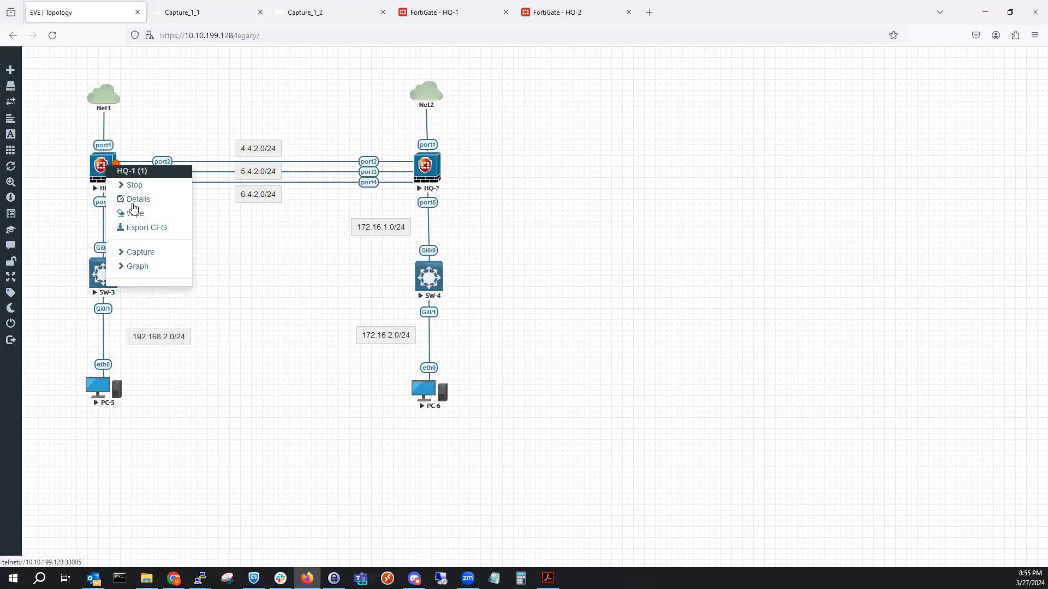
pyautogui.click(150, 258)
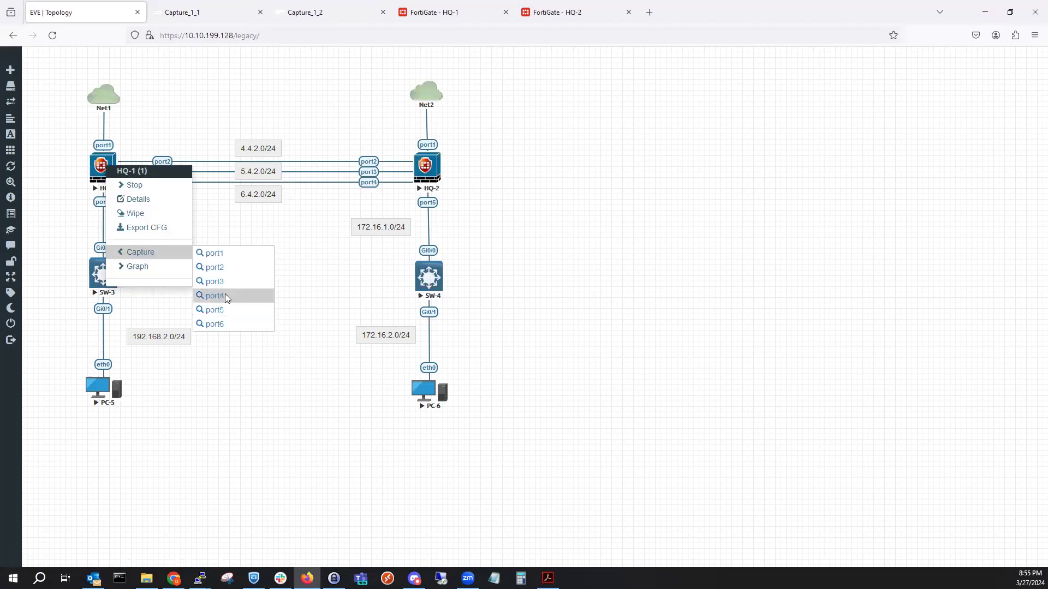
pyautogui.click(220, 296)
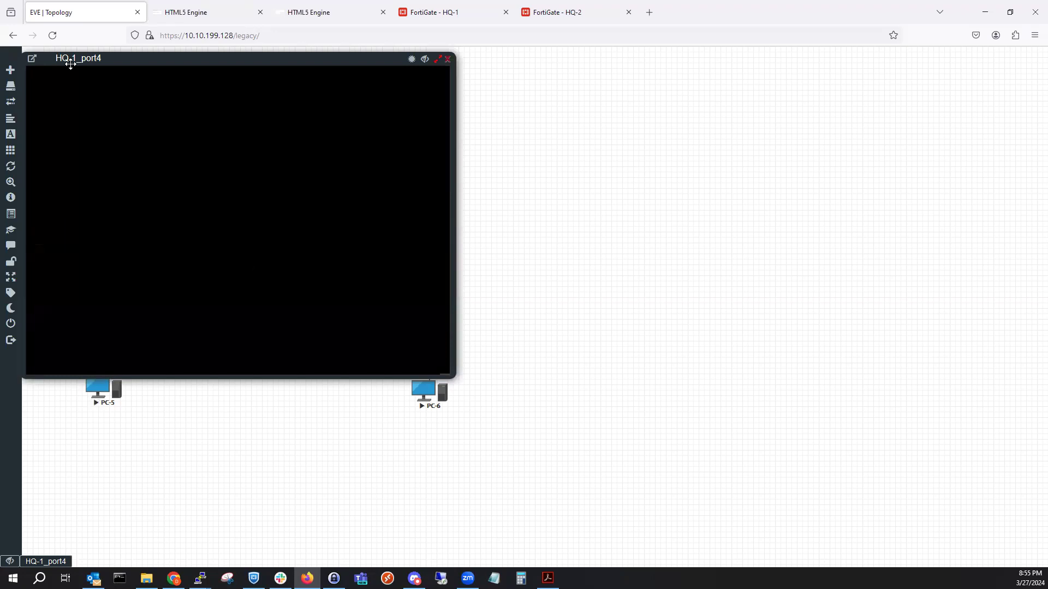
pyautogui.click(293, 272)
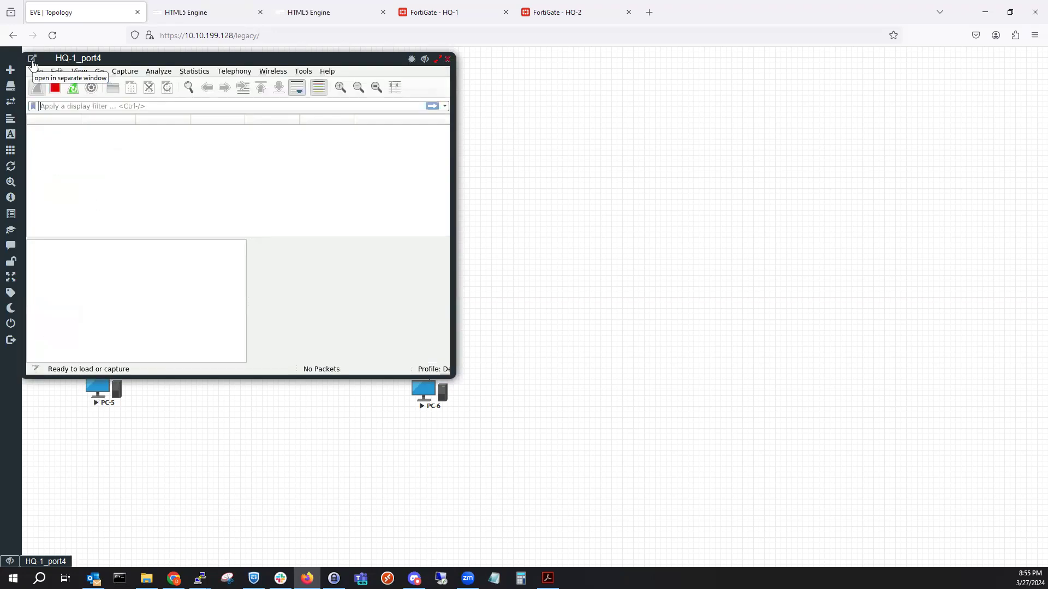
pyautogui.click(32, 62)
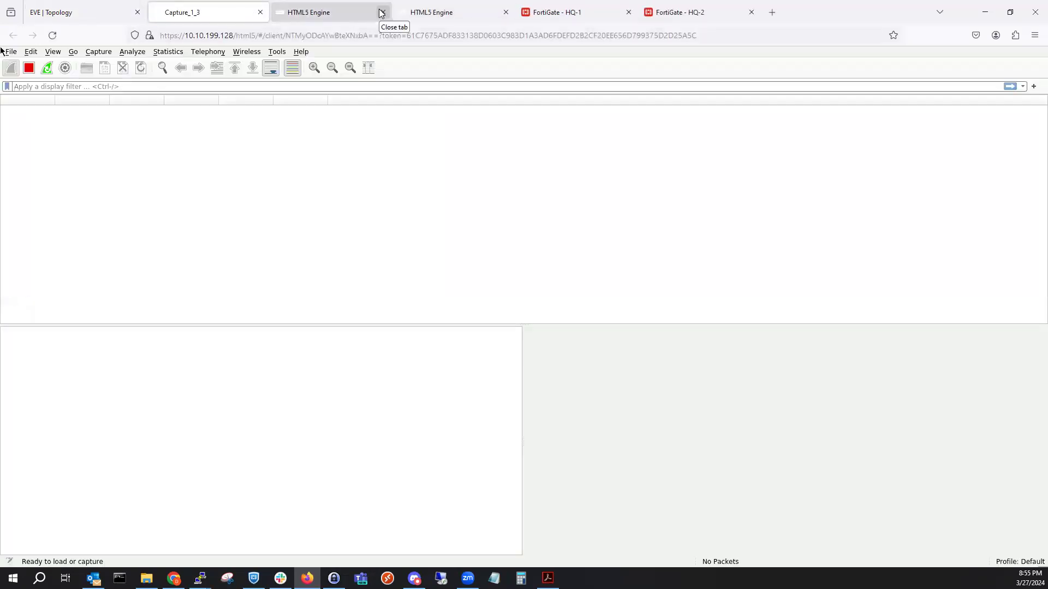
pyautogui.click(381, 12)
pyautogui.click(382, 12)
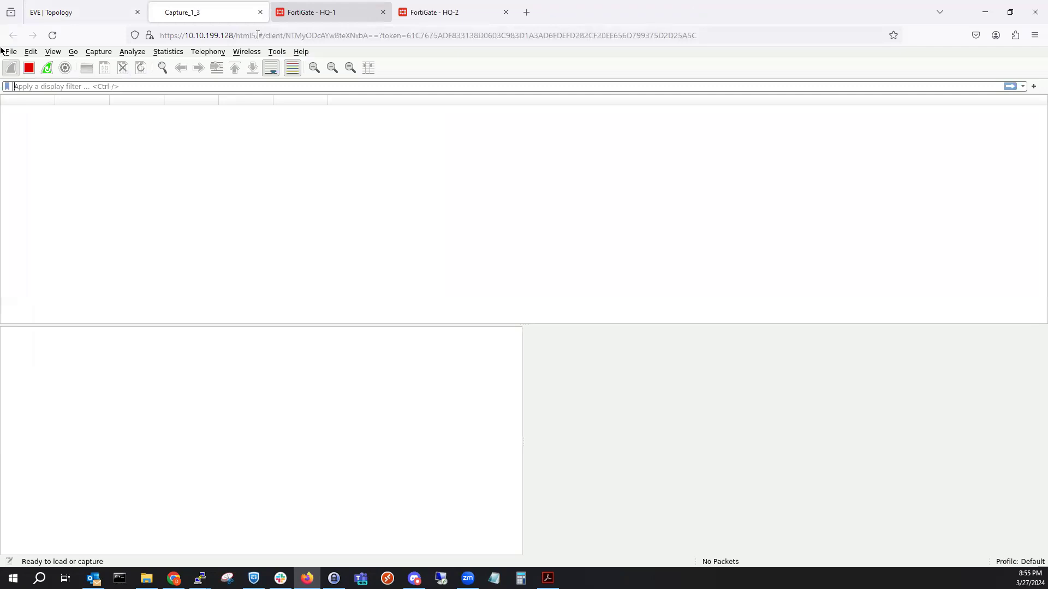
pyautogui.click(116, 6)
# Start an HQ-1 port3 capture as Capture_1_2, placed beside Capture_1_3.
pyautogui.click(98, 165)
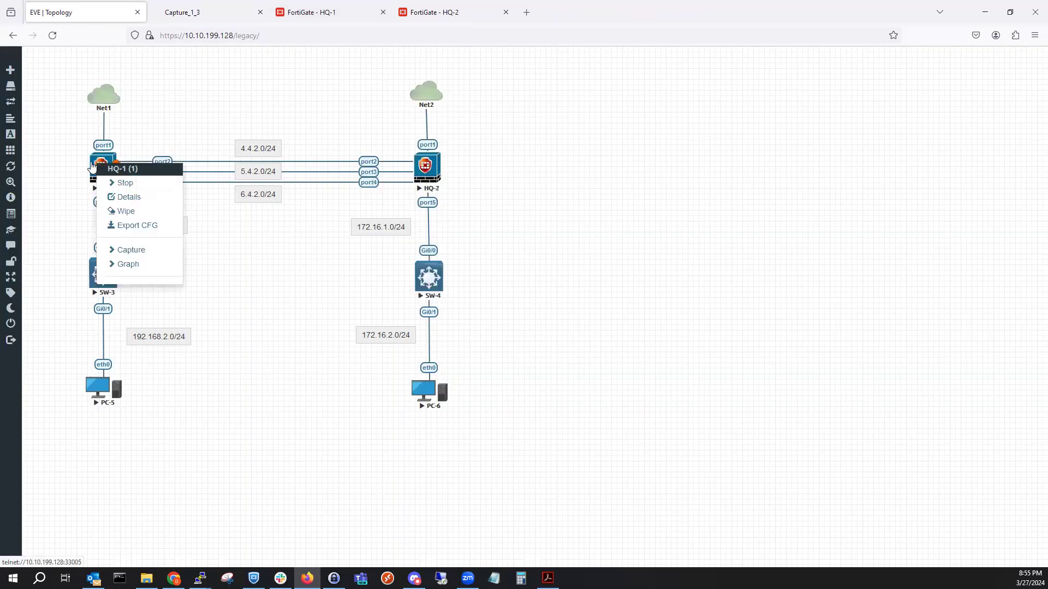
pyautogui.click(134, 250)
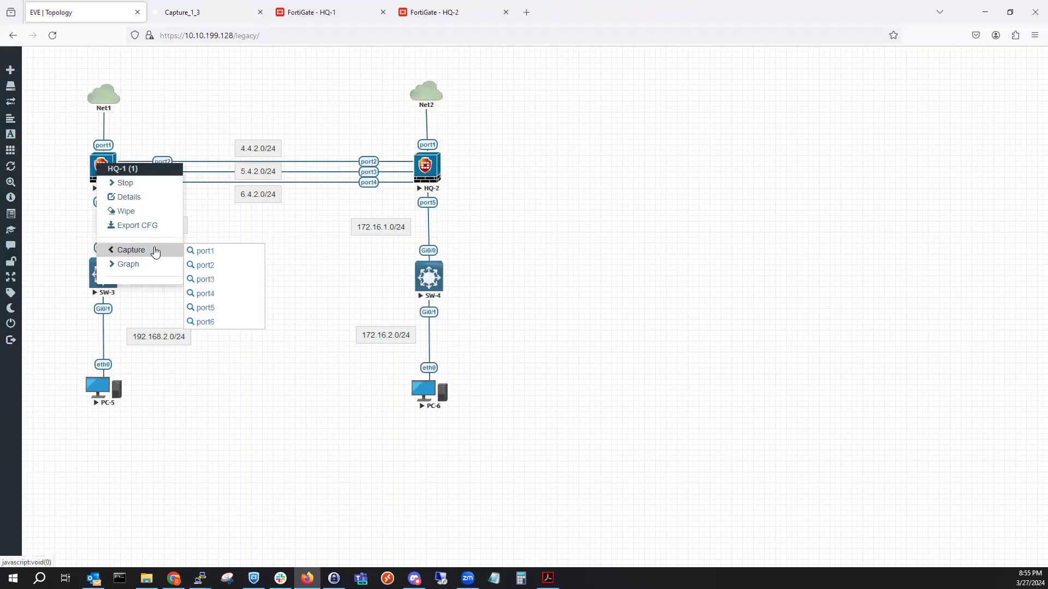
pyautogui.click(206, 284)
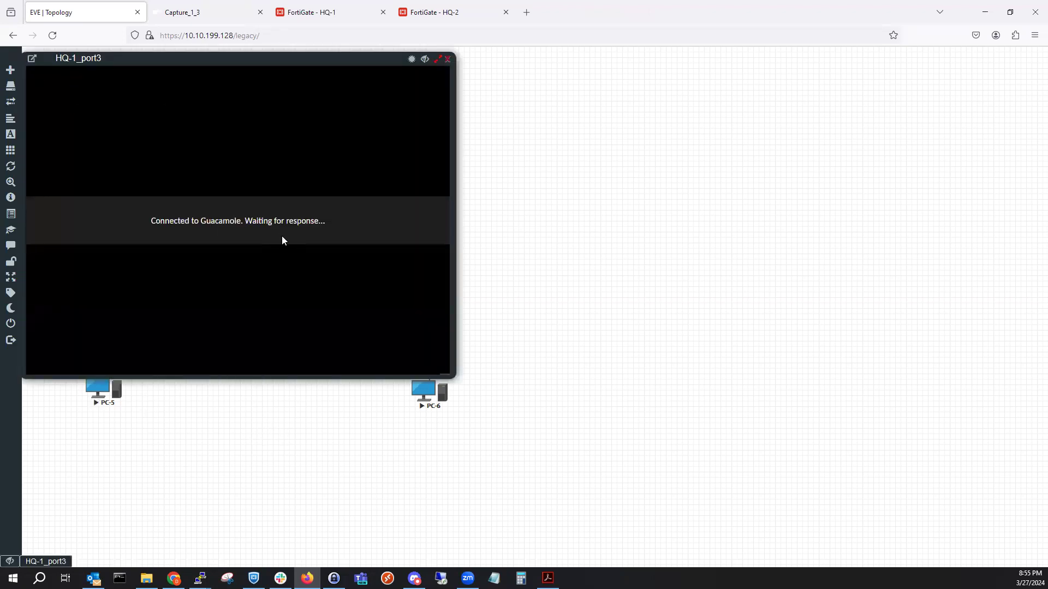
pyautogui.click(288, 275)
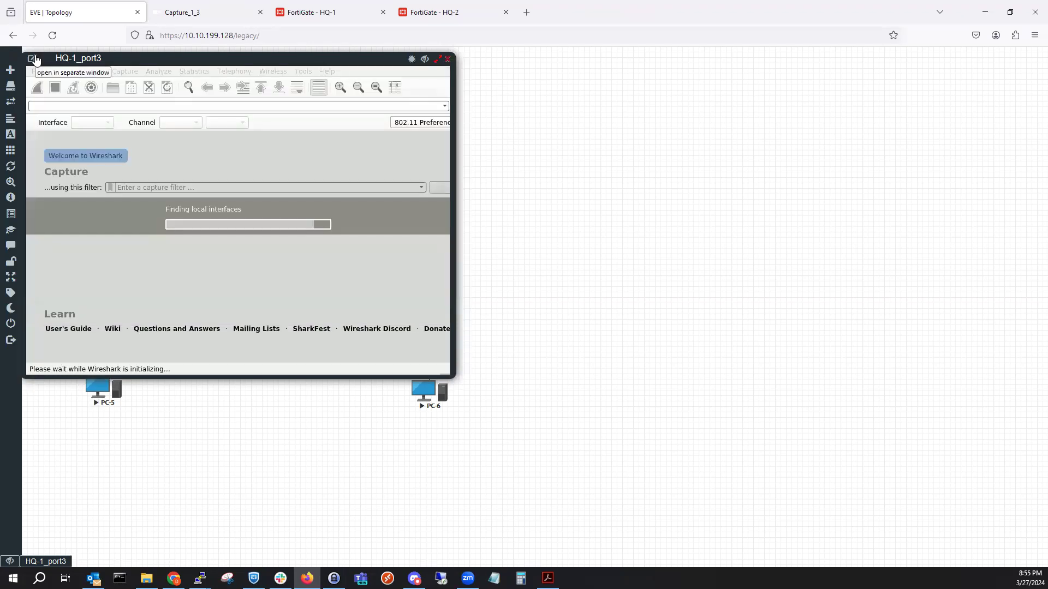
pyautogui.click(34, 58)
pyautogui.moveTo(181, 9); pyautogui.dragTo(224, 8)
pyautogui.click(83, 13)
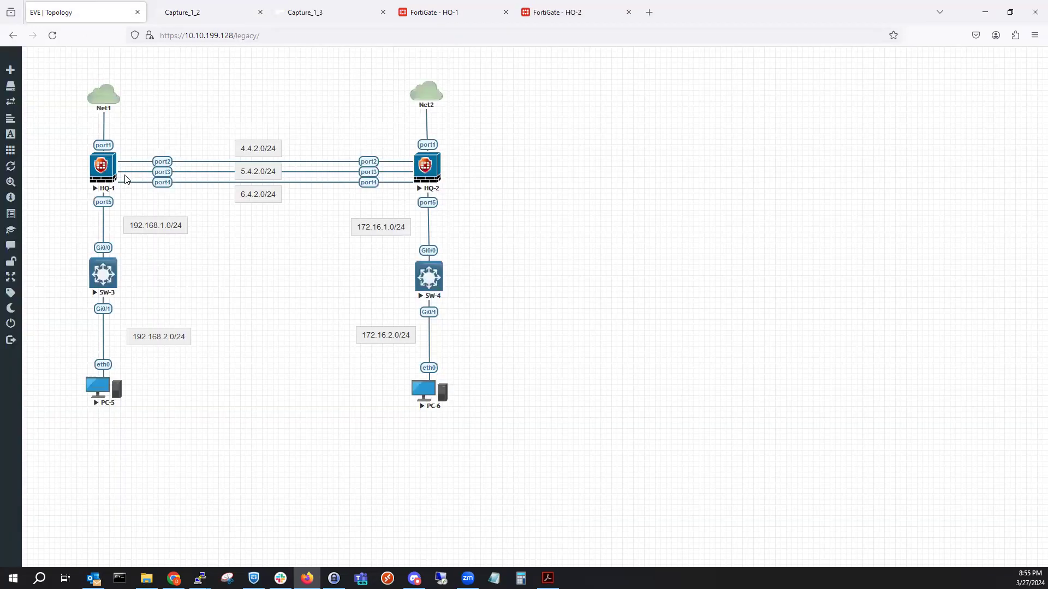
# Attempt an HQ-1 port2 capture, dismiss the node menu, and reload the EVE topology page.
pyautogui.rightClick(112, 164)
pyautogui.click(146, 250)
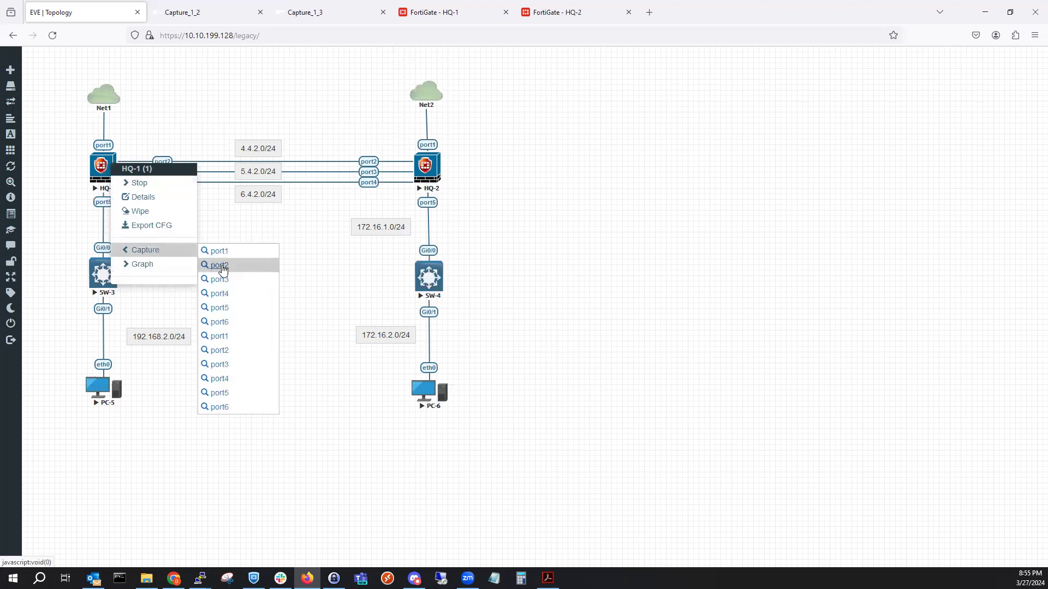
pyautogui.click(221, 265)
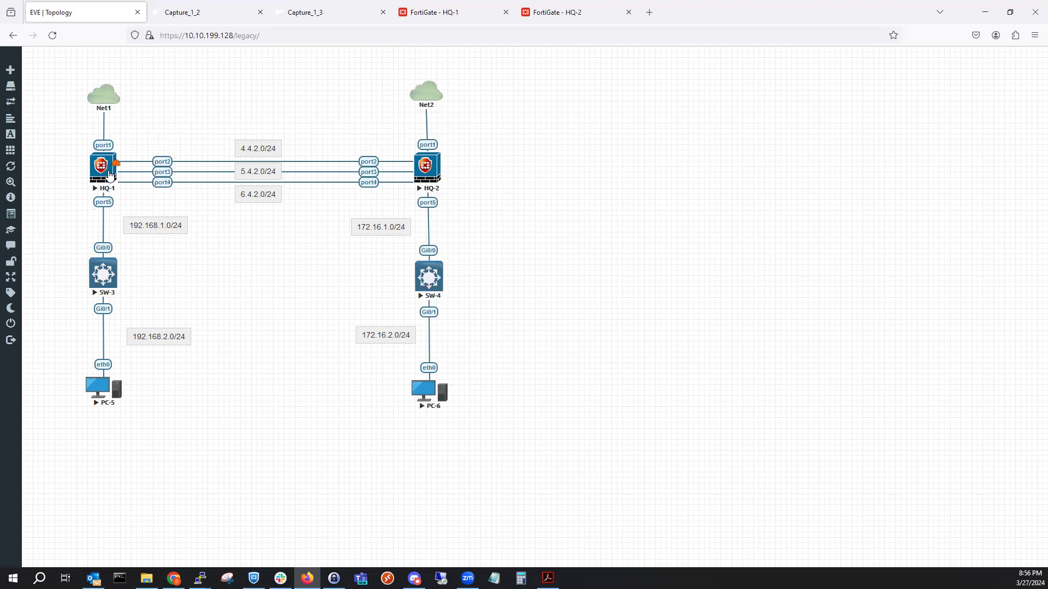
pyautogui.rightClick(112, 174)
pyautogui.click(164, 260)
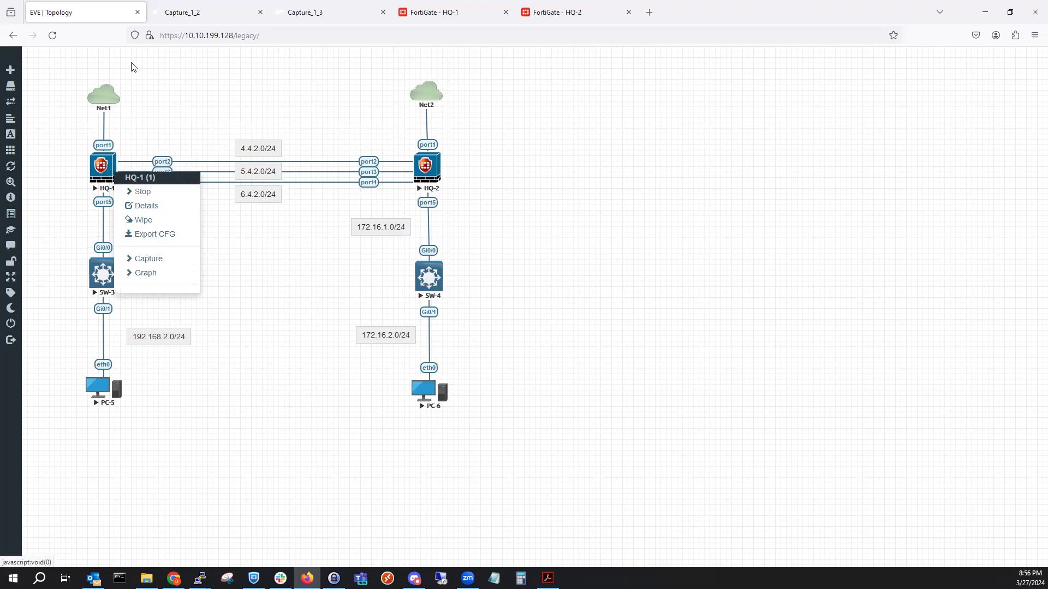
pyautogui.click(72, 74)
pyautogui.click(52, 35)
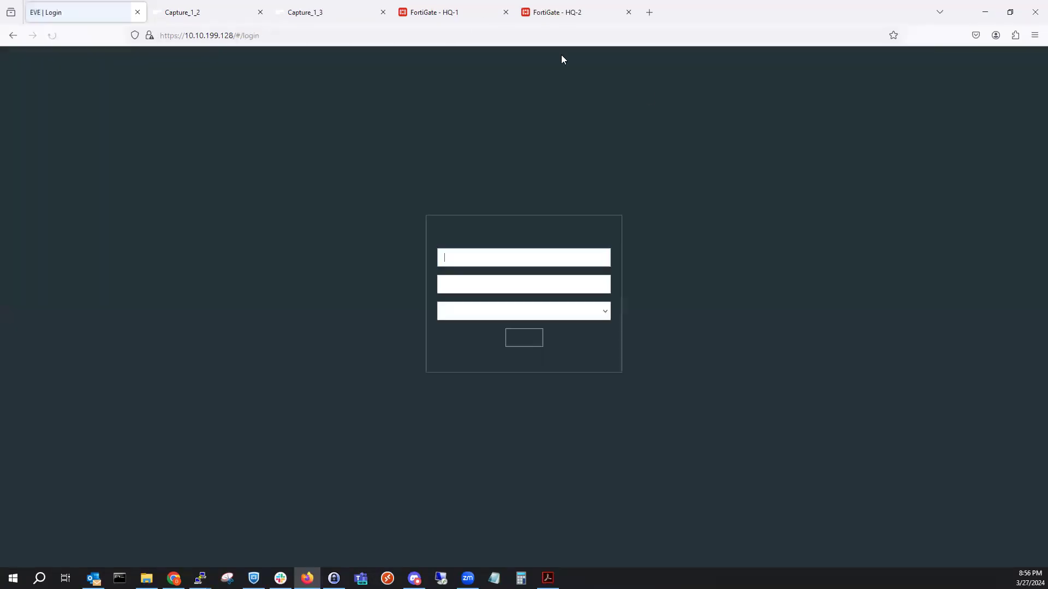
pyautogui.click(447, 12)
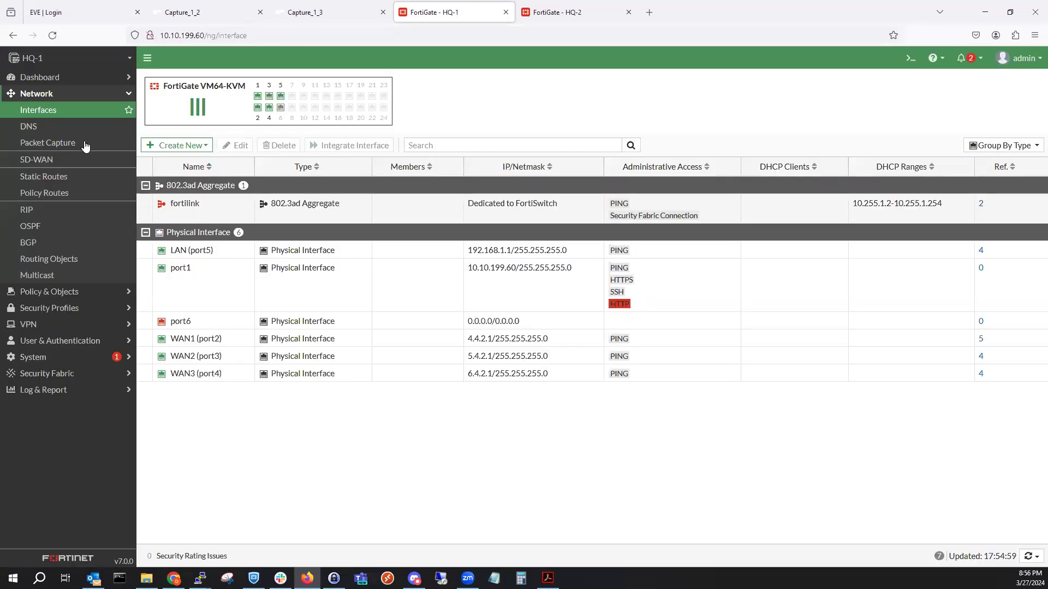
# Refresh HQ-1's Static Routes page and close the Capture_1_2 and Capture_1_3 tabs.
pyautogui.click(64, 178)
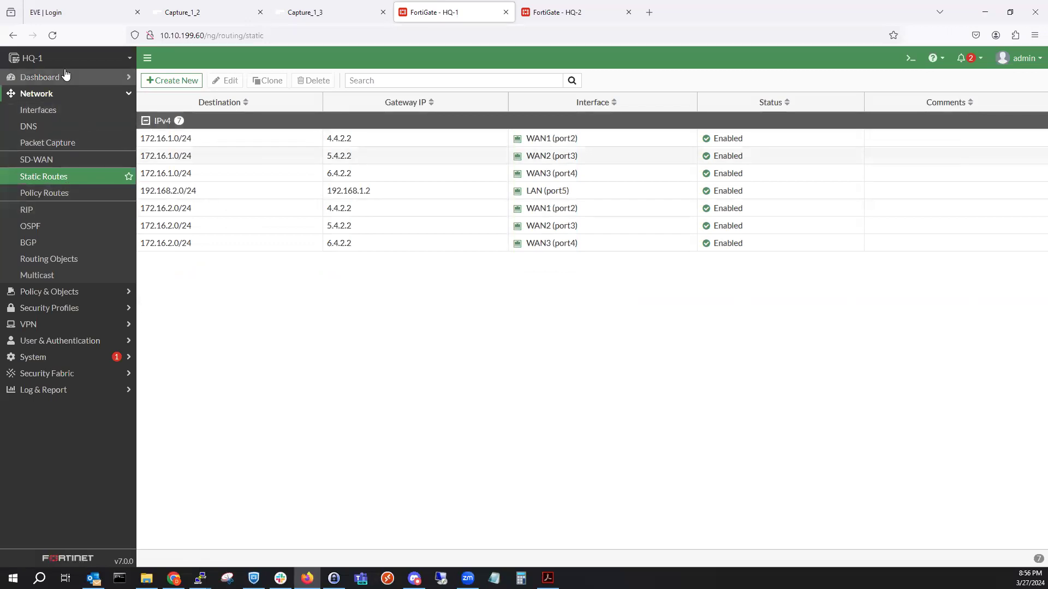
pyautogui.click(52, 36)
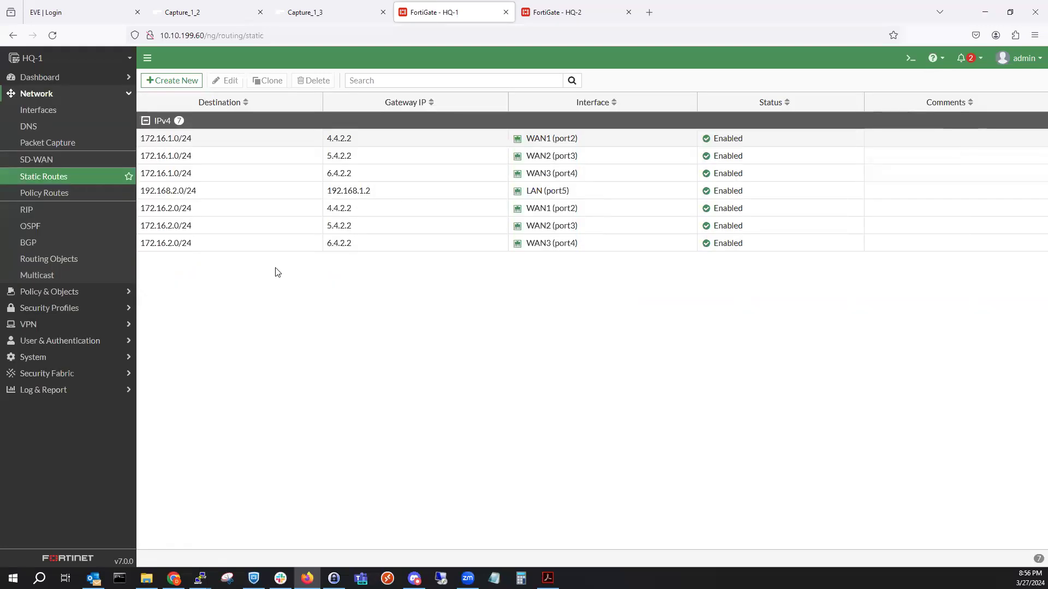
pyautogui.click(189, 5)
pyautogui.click(362, 14)
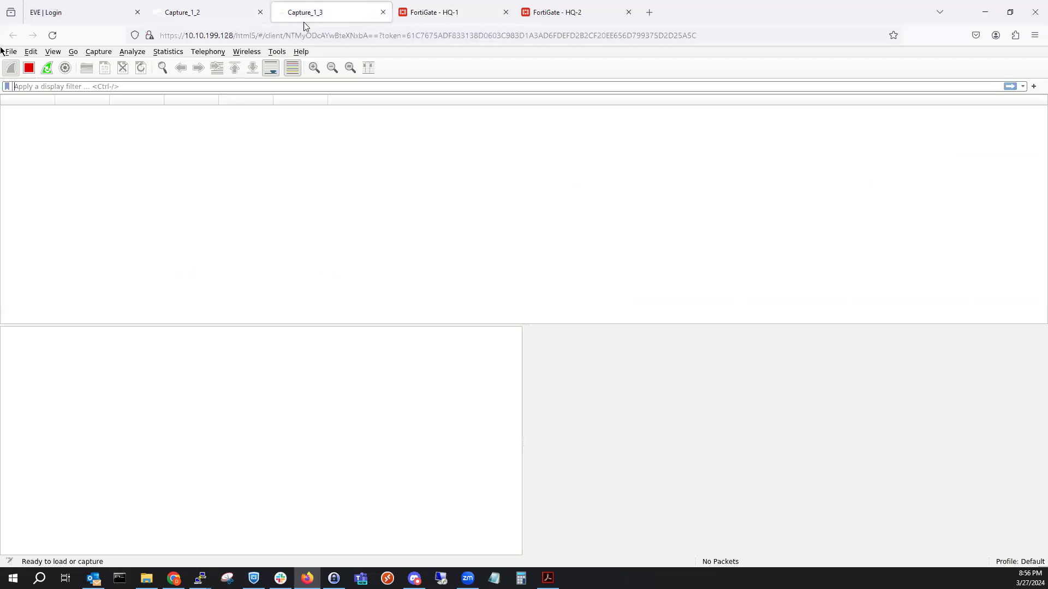
pyautogui.hotkey('ctrl', 'w')
pyautogui.click(260, 12)
# Show HQ-1's Packet Capture list with the stopped LAN (port5) capture of 606 packets.
pyautogui.click(333, 11)
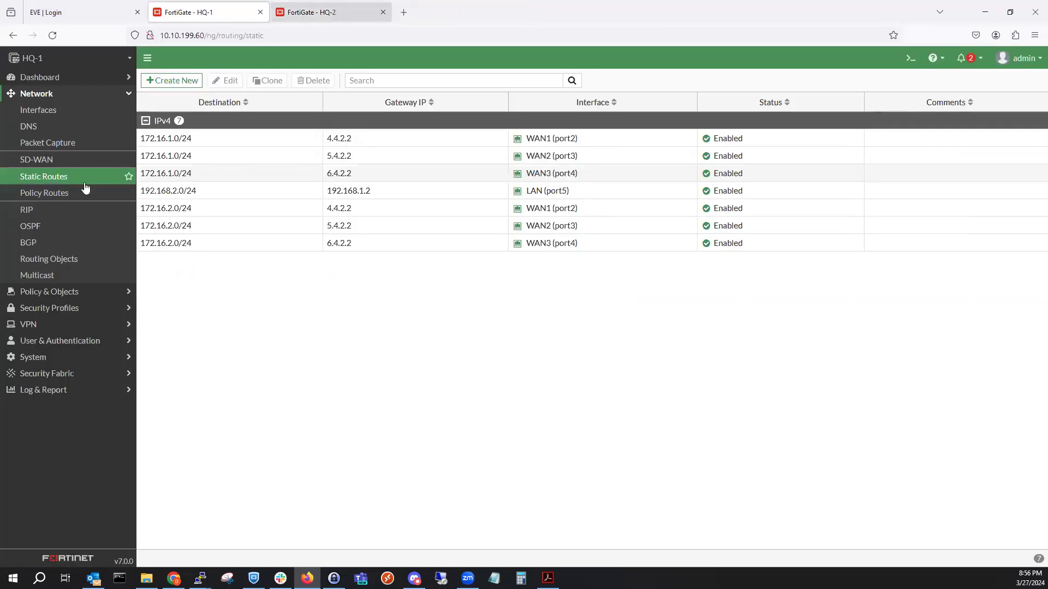
pyautogui.click(79, 392)
pyautogui.click(169, 10)
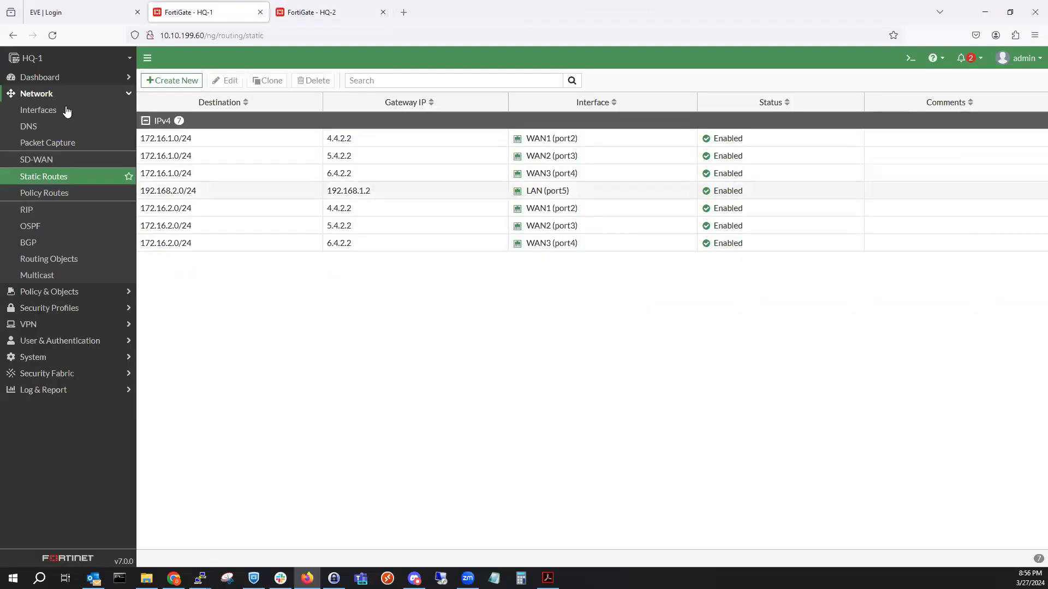
pyautogui.click(110, 142)
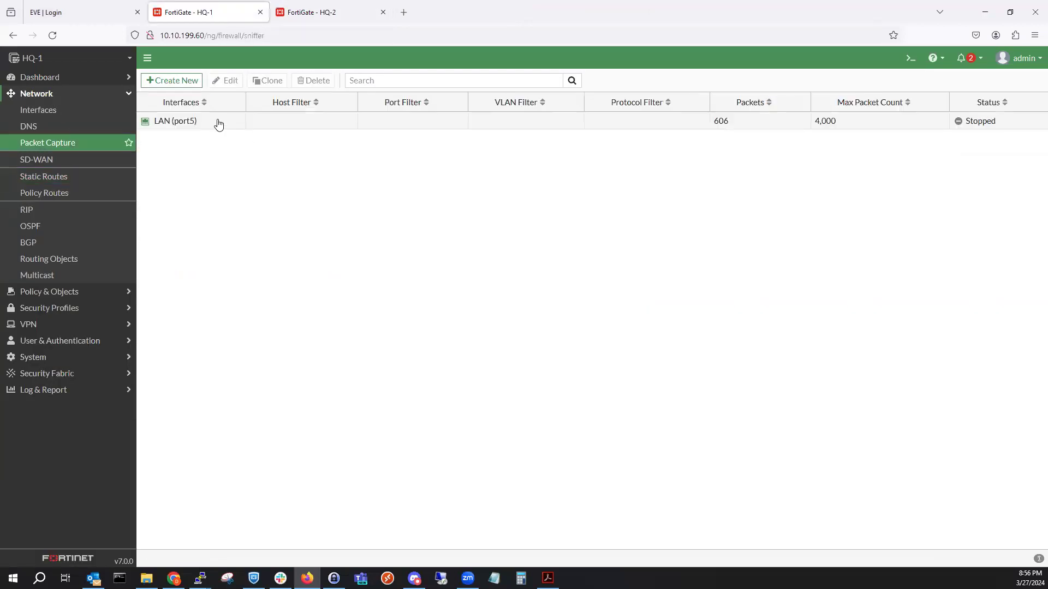
# Delete the LAN (port5) capture and add a new capture filter on WAN1 (port2).
pyautogui.click(218, 125)
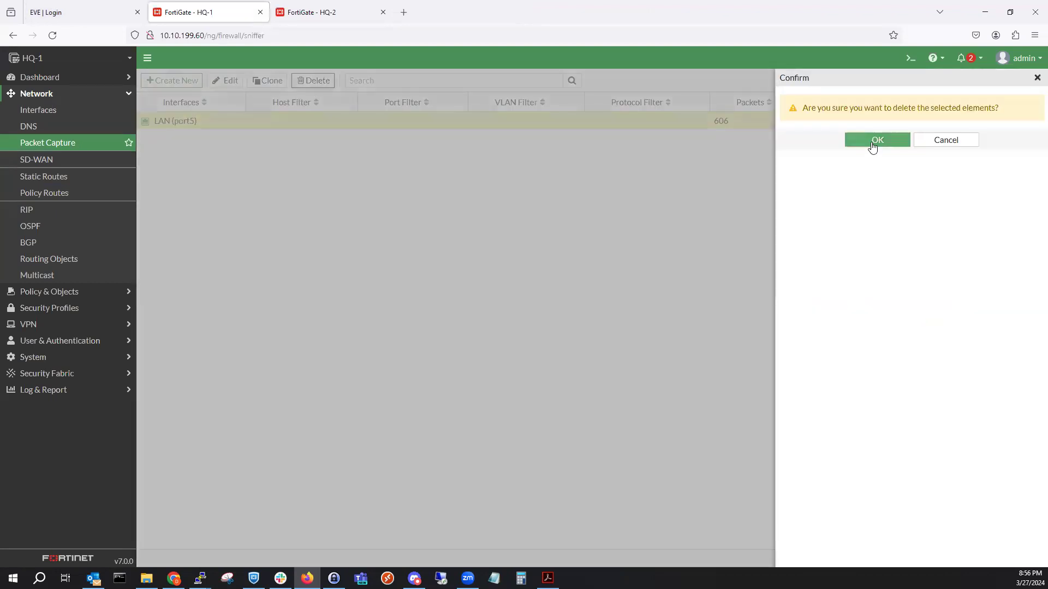
pyautogui.click(872, 142)
pyautogui.click(186, 79)
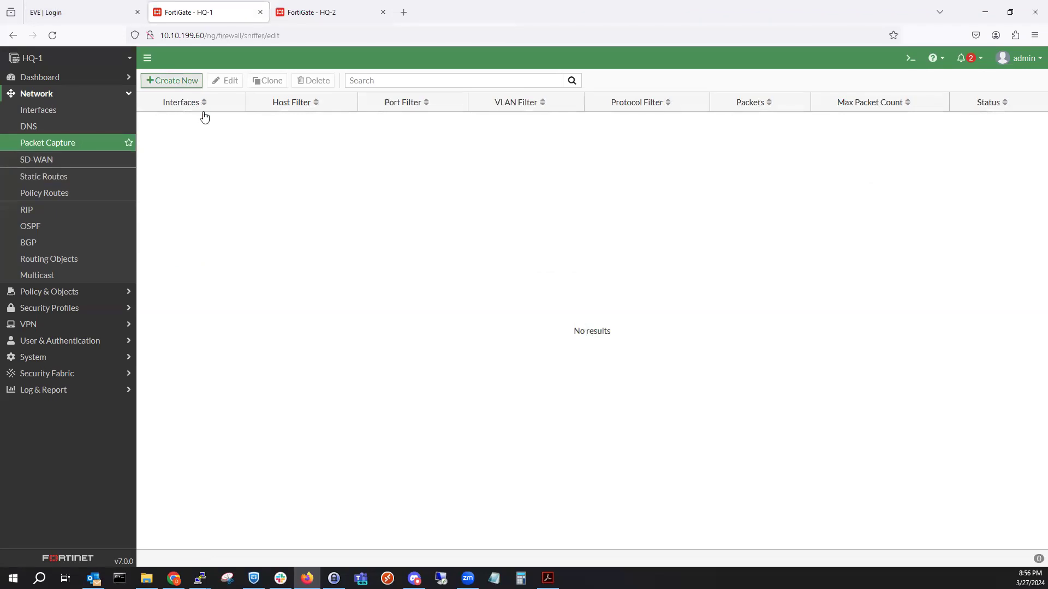
pyautogui.click(286, 107)
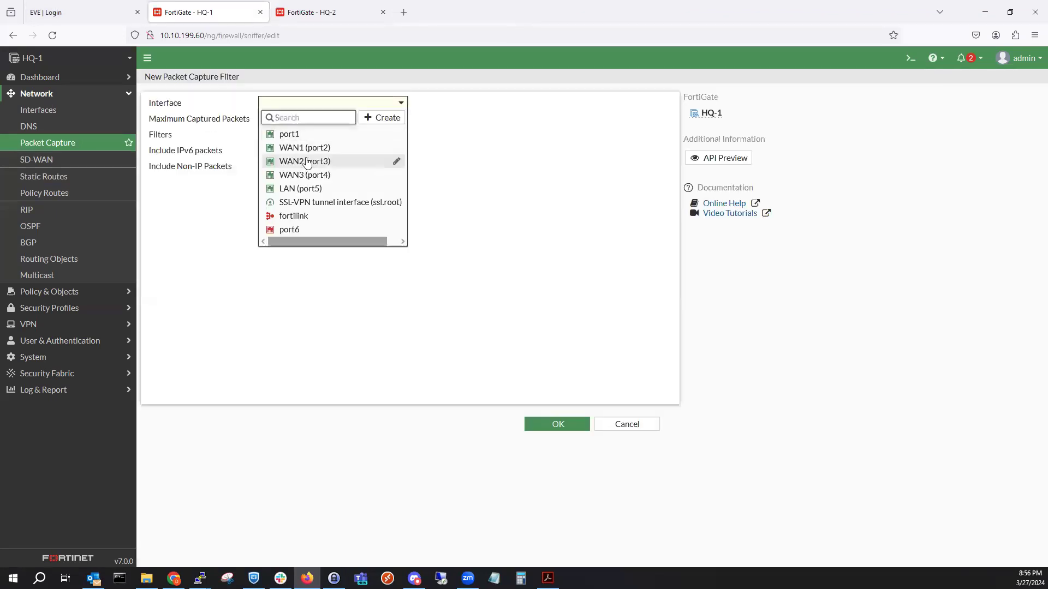
pyautogui.click(304, 153)
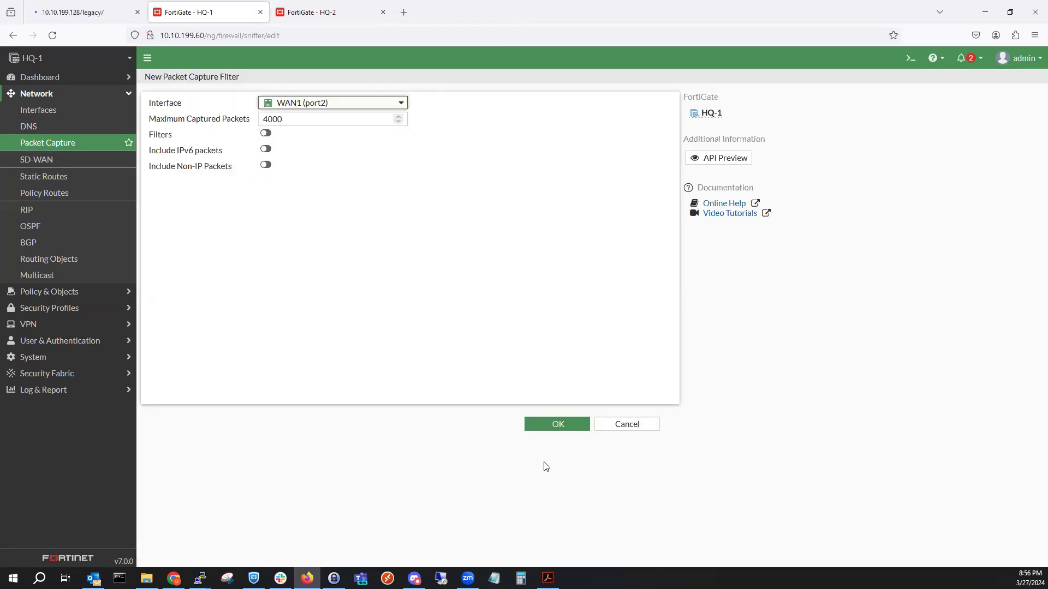
pyautogui.click(561, 424)
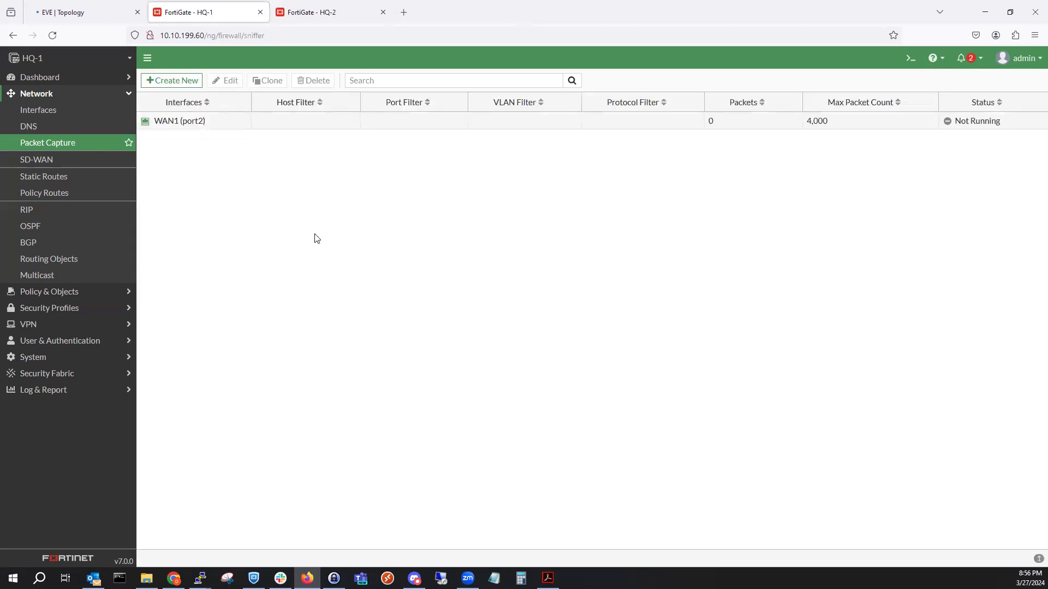
# Add two more capture filters, on WAN2 (port3) and WAN3 (port4).
pyautogui.click(181, 86)
pyautogui.click(283, 103)
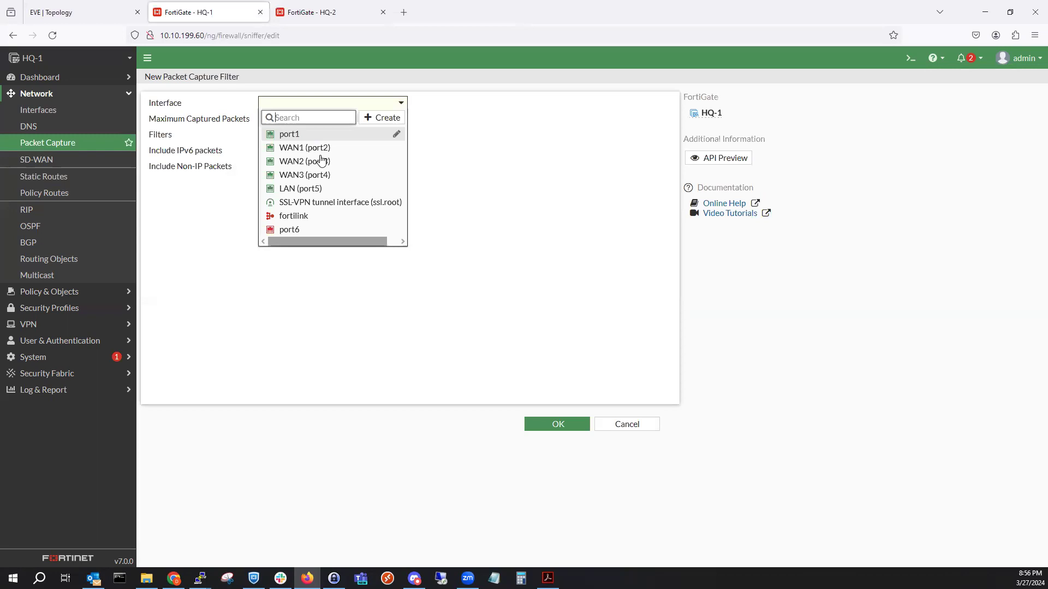
pyautogui.click(321, 161)
pyautogui.click(534, 427)
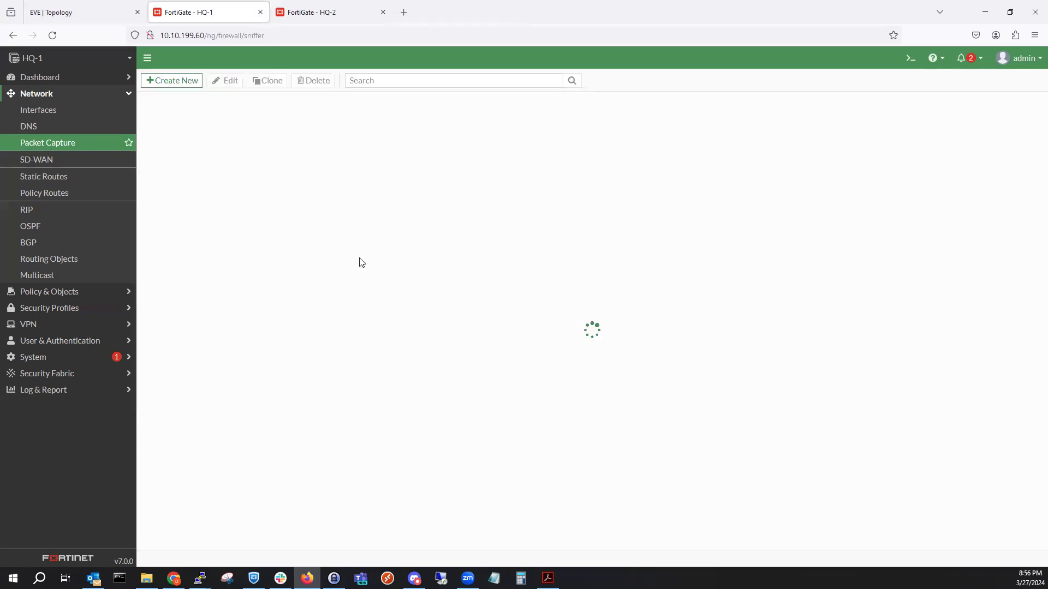
pyautogui.click(175, 81)
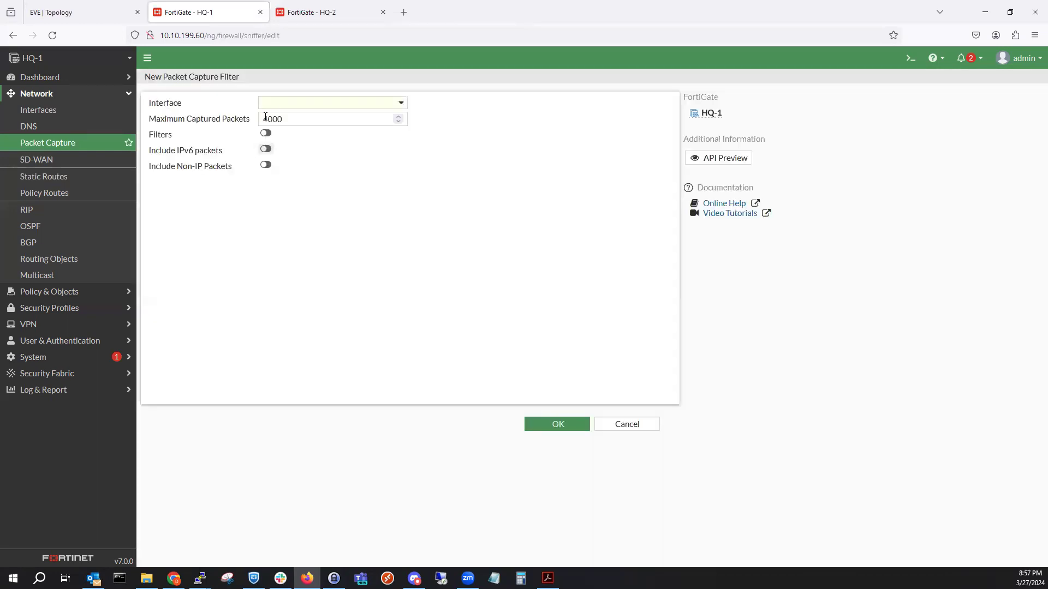
pyautogui.click(271, 103)
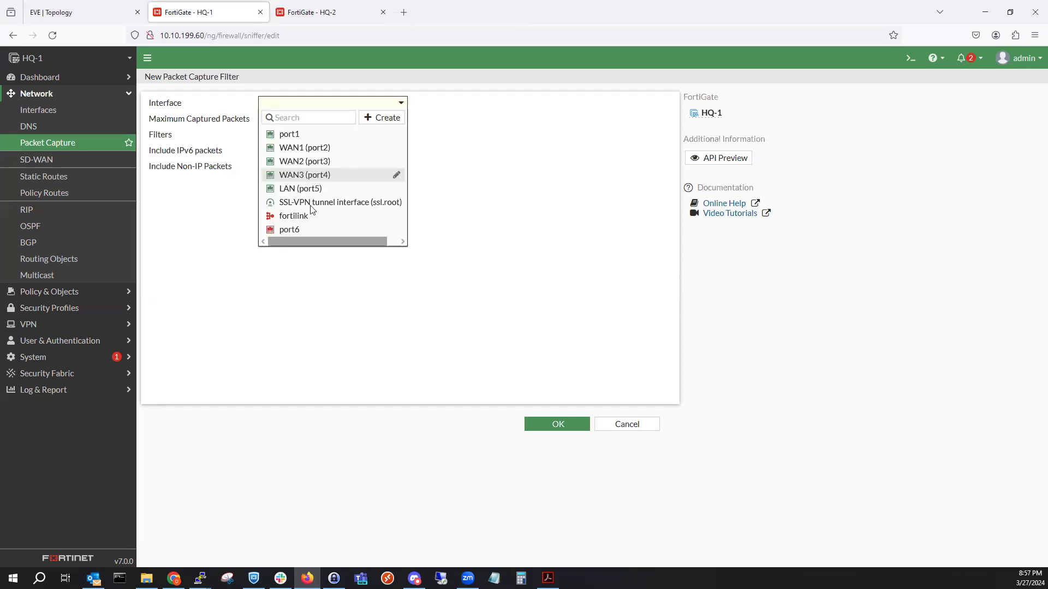
pyautogui.click(304, 175)
pyautogui.click(543, 427)
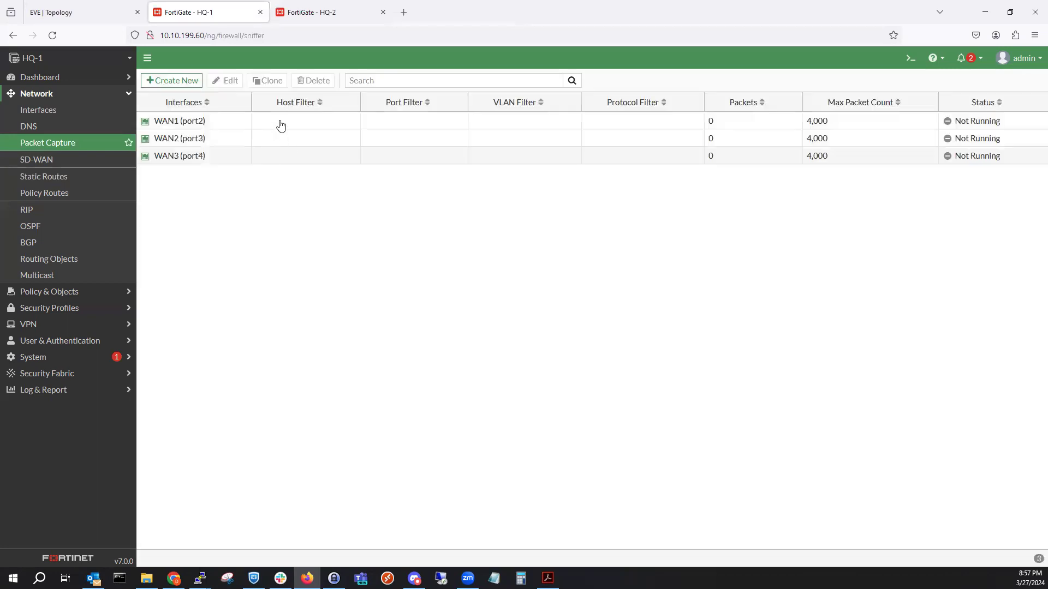
# Start the WAN1, WAN2 and WAN3 packet captures.
pyautogui.click(281, 125)
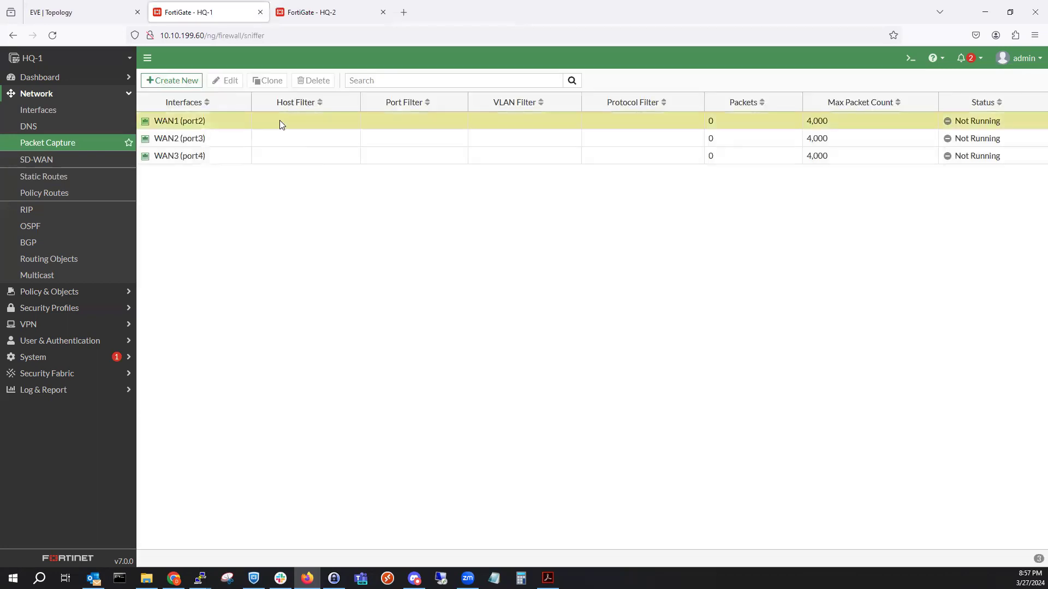
pyautogui.rightClick(299, 141)
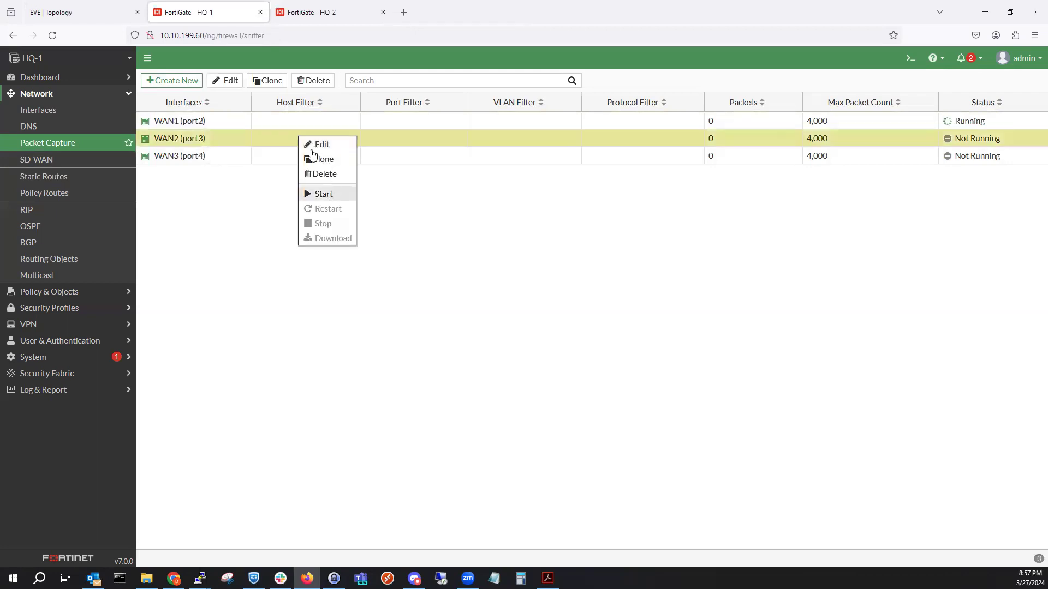
pyautogui.click(323, 194)
pyautogui.rightClick(310, 159)
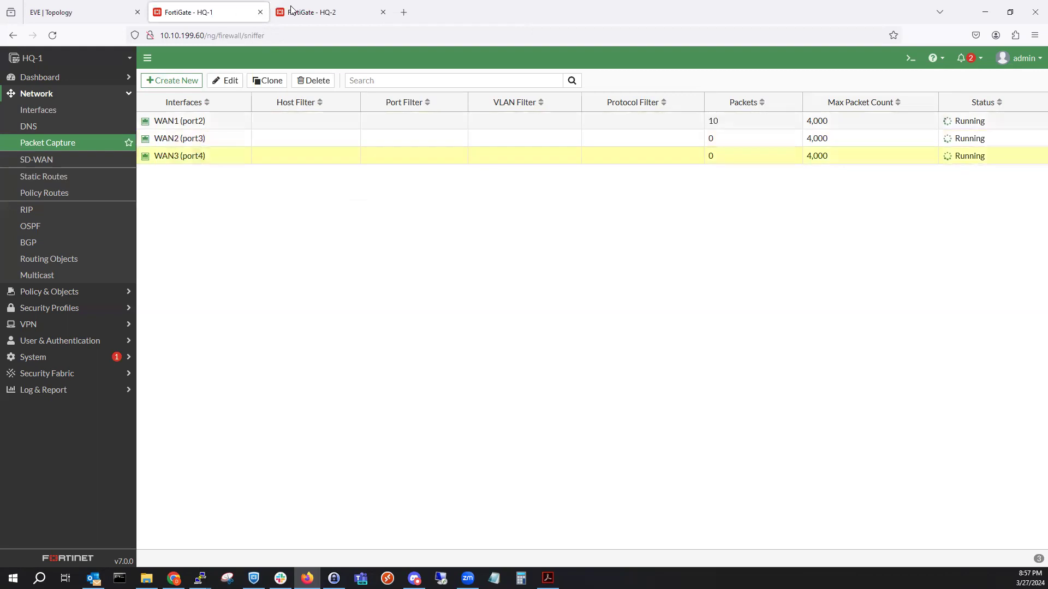
# Download the WAN1 capture as port2.root.1.pcap and open it in Wireshark.
pyautogui.click(589, 127)
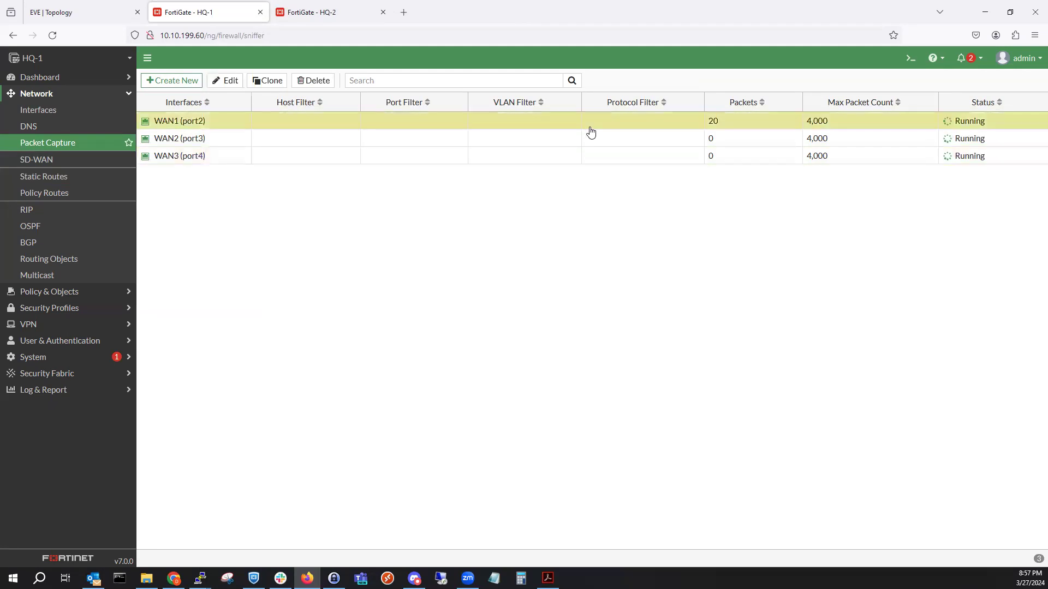
pyautogui.doubleClick(629, 120)
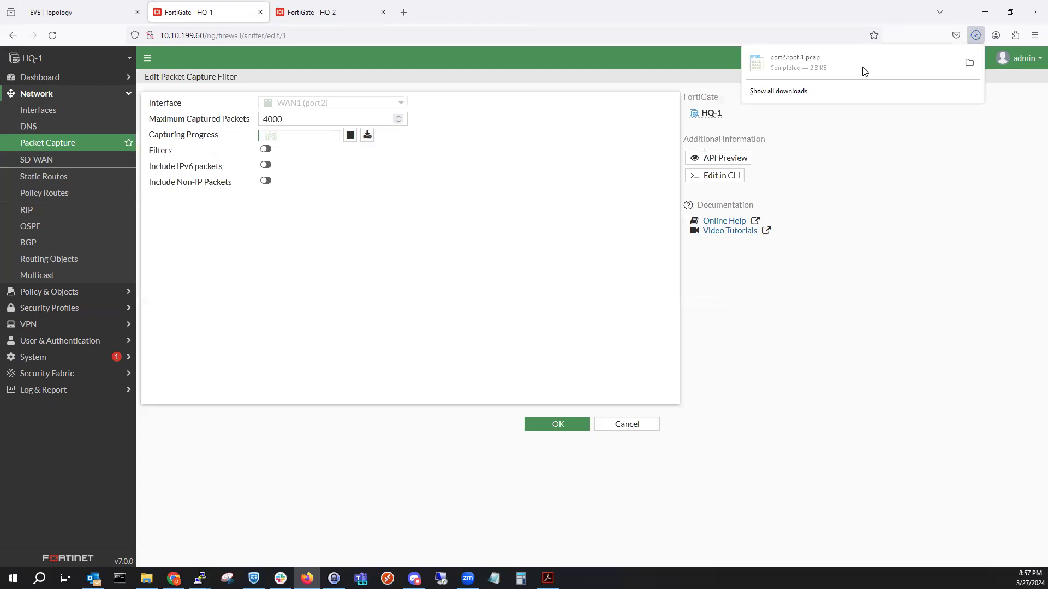
pyautogui.click(865, 70)
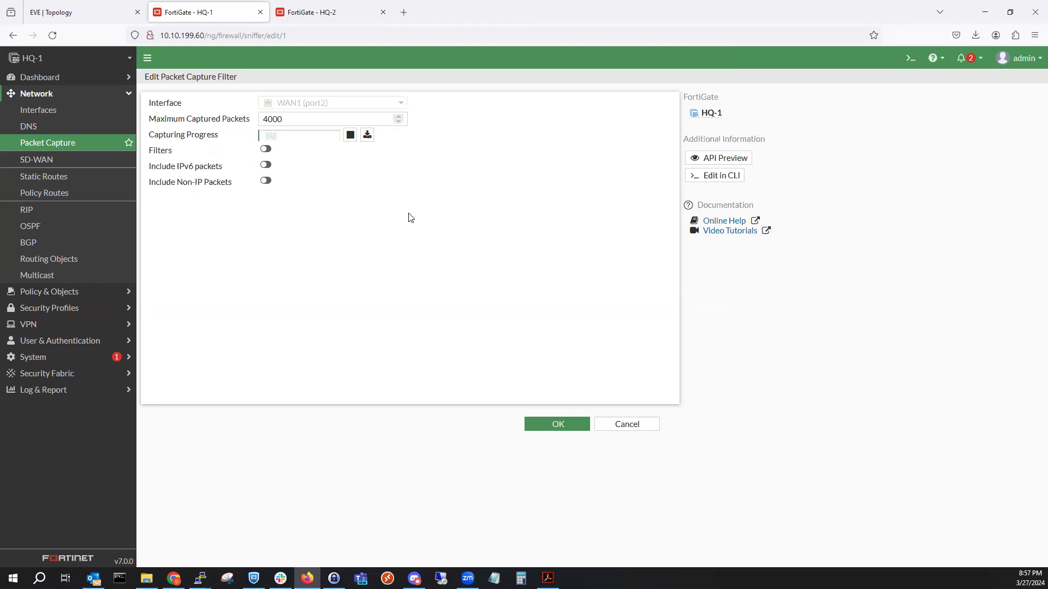
pyautogui.click(623, 424)
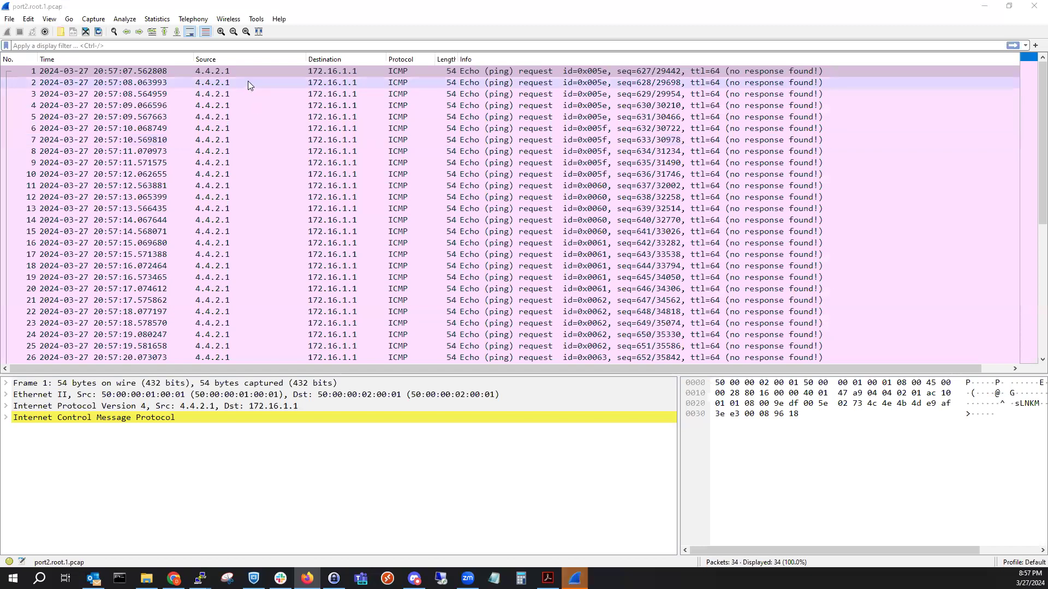
# Review the 34 unanswered pings from 4.4.2.1 to 172.16.1.1, then return to FortiGate.
pyautogui.click(248, 71)
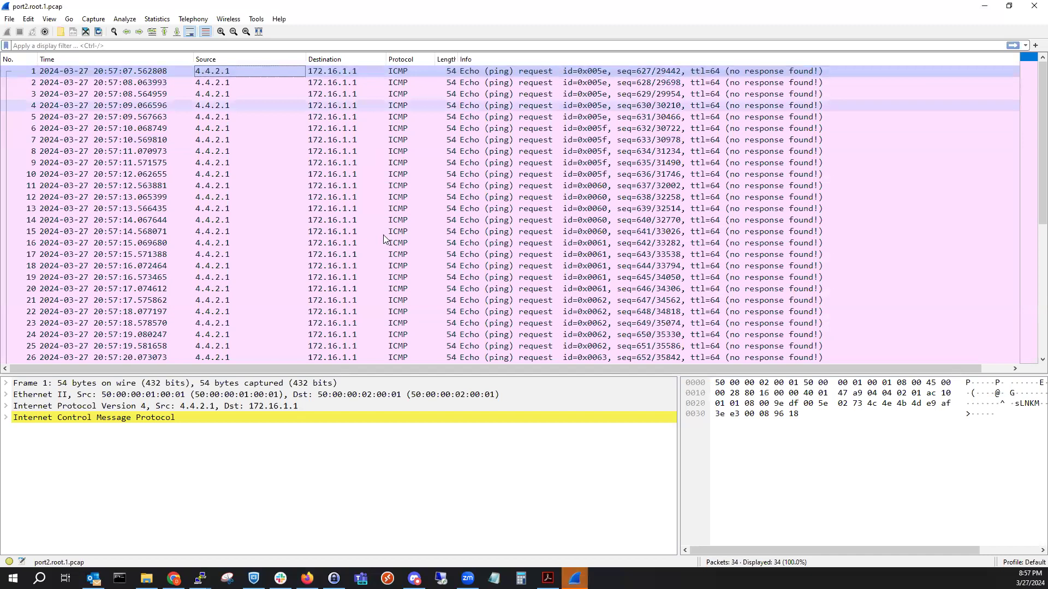
pyautogui.scroll(-3, 384, 242)
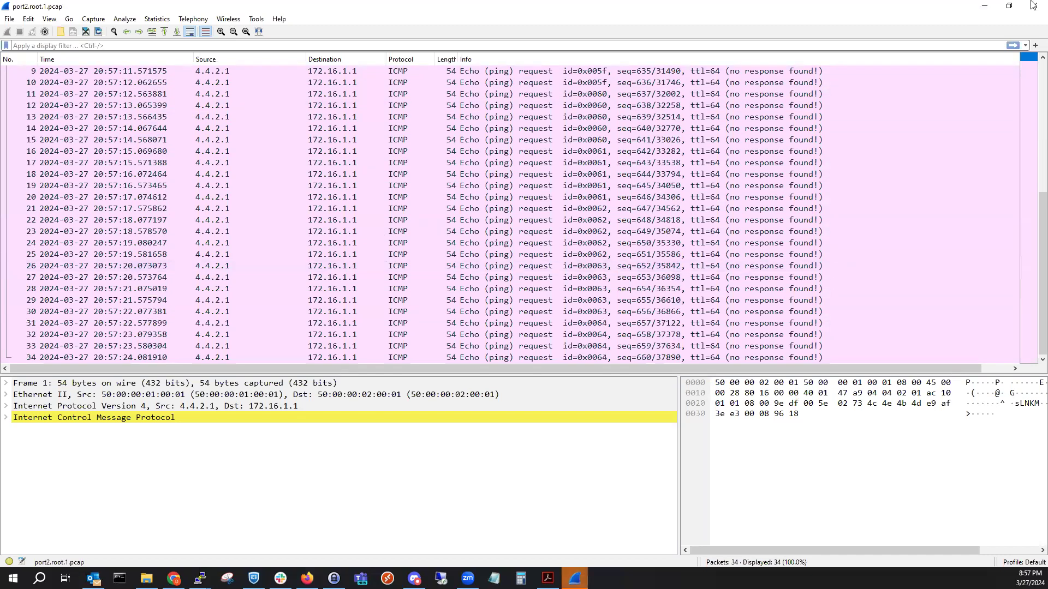
pyautogui.hotkey('alt', 'Tab')
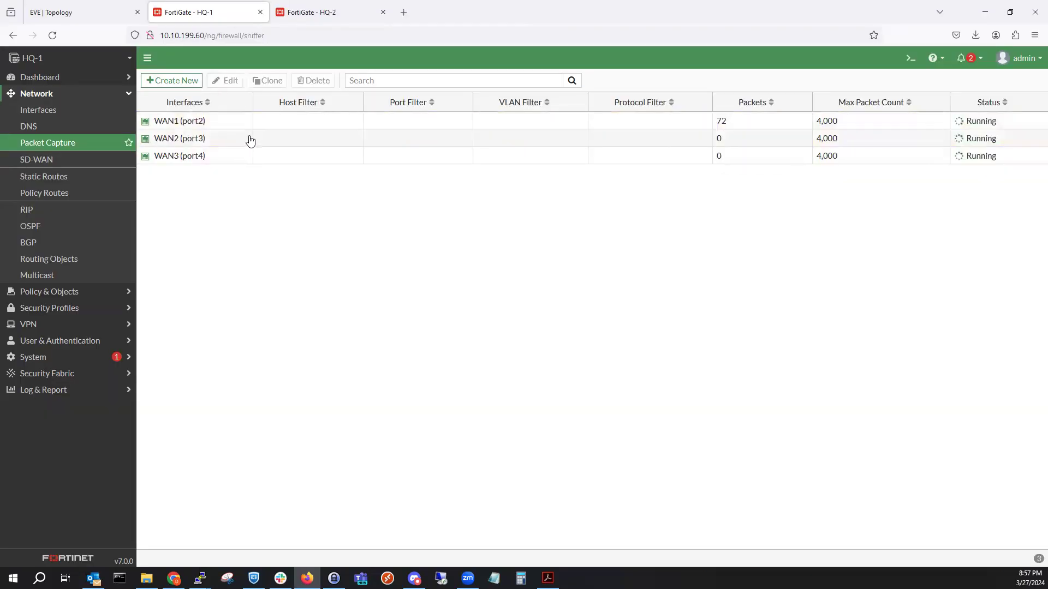
# Download HQ-1's WAN1 (port2) capture again as port2.root.1(1).pcap and open it.
pyautogui.click(320, 7)
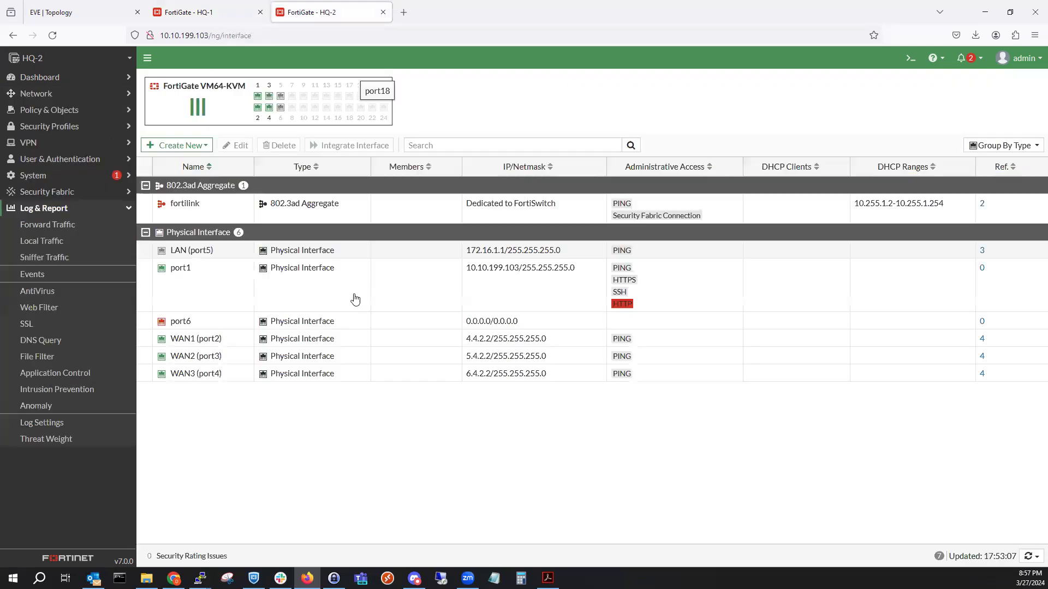
pyautogui.rightClick(232, 252)
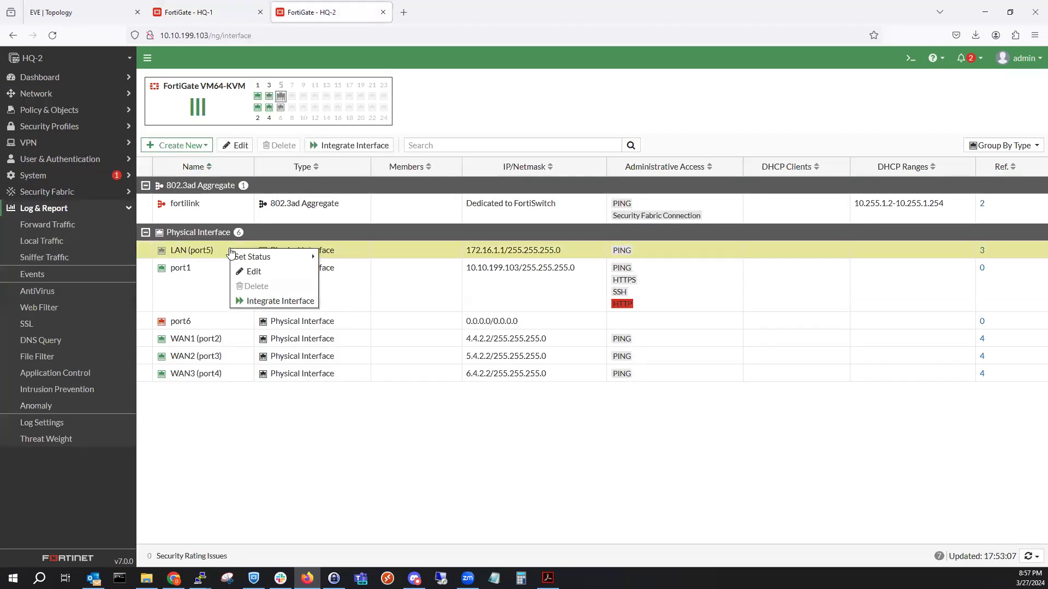
pyautogui.click(224, 7)
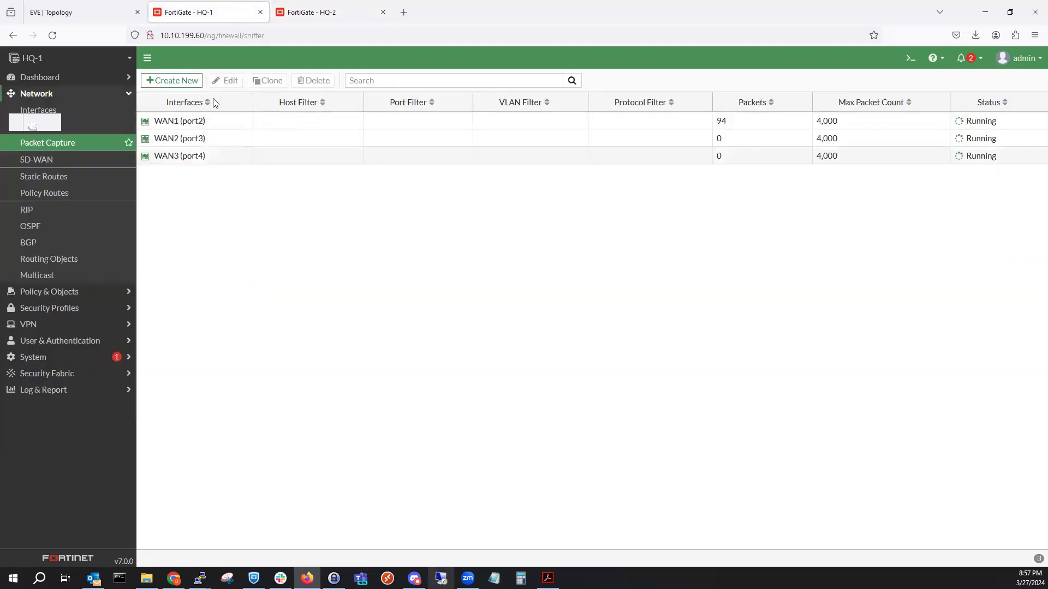
pyautogui.rightClick(228, 125)
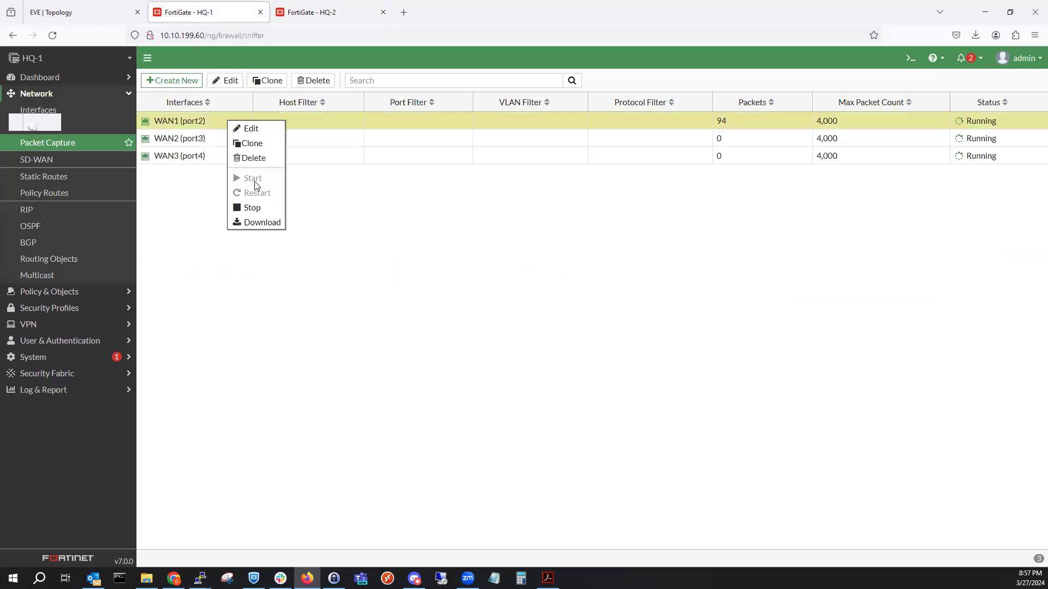
pyautogui.click(262, 224)
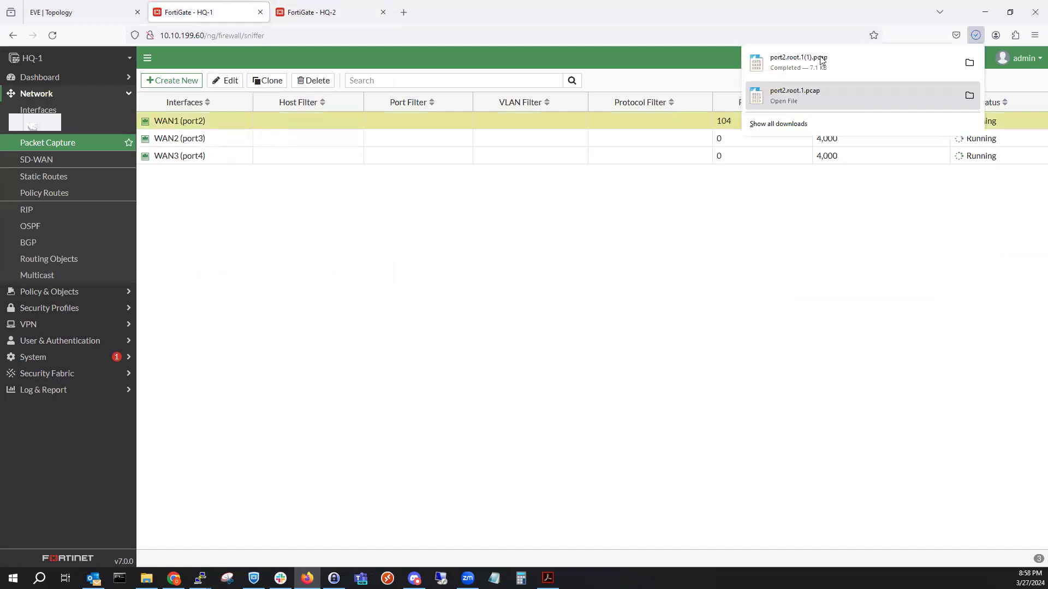
pyautogui.click(823, 63)
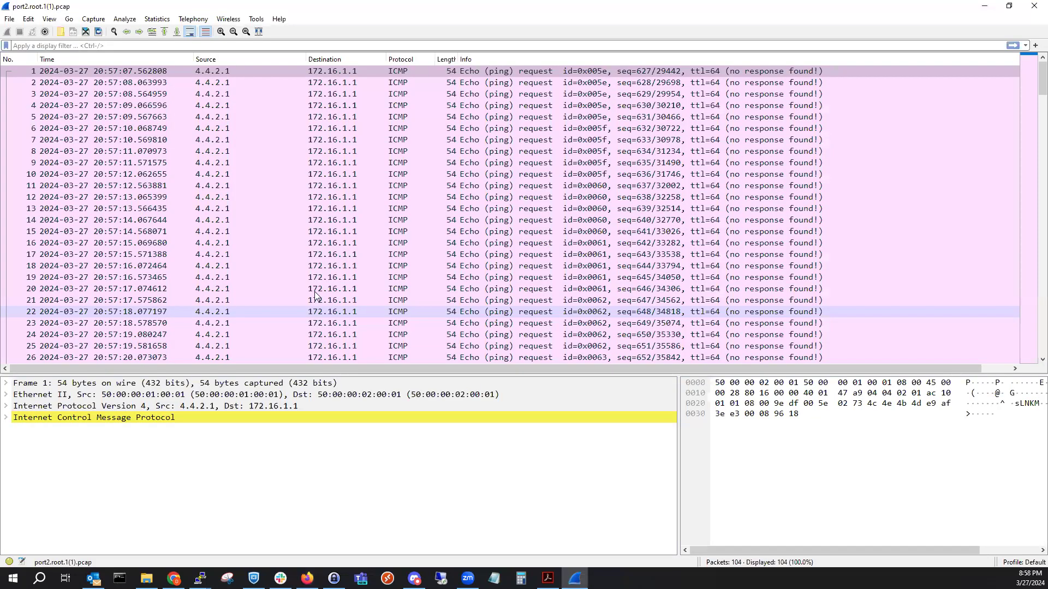
# Scroll through the 104 unanswered echo requests to 172.16.1.1, then minimize Wireshark.
pyautogui.click(294, 229)
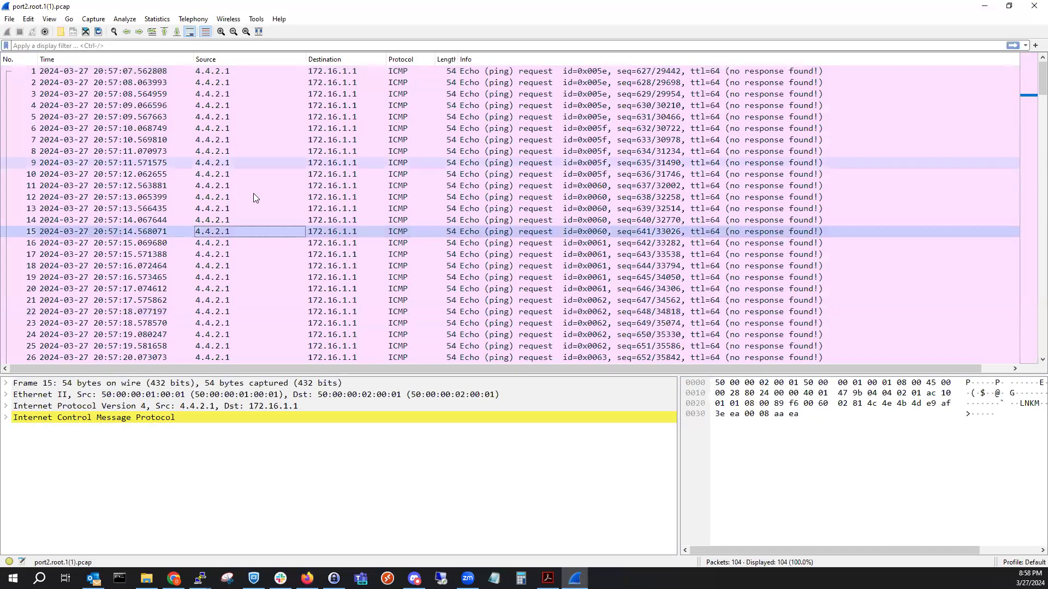
pyautogui.scroll(-4, 261, 222)
pyautogui.scroll(-20, 264, 228)
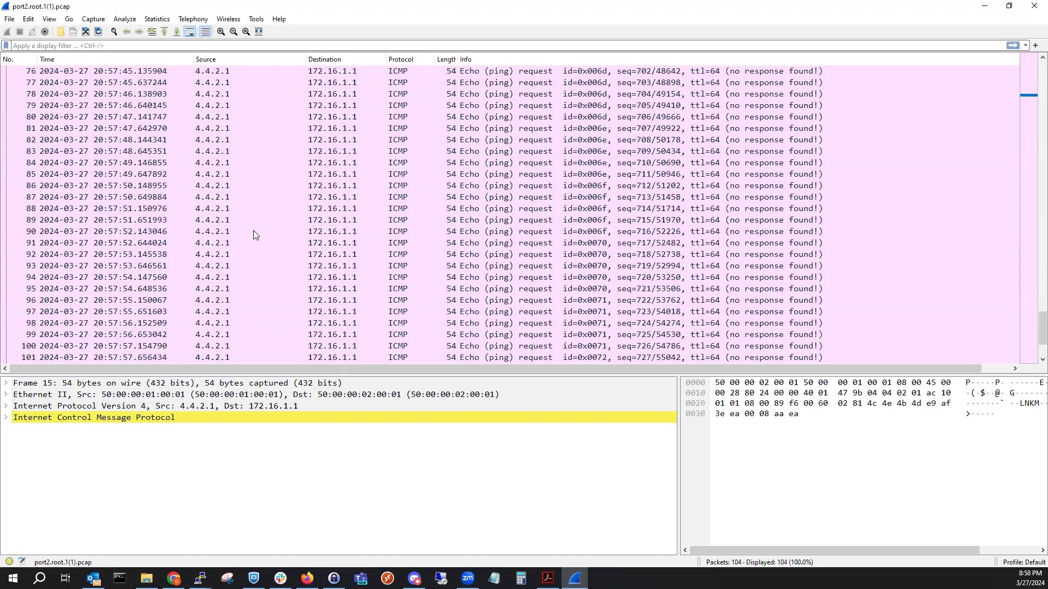
pyautogui.hotkey('alt', 'Tab')
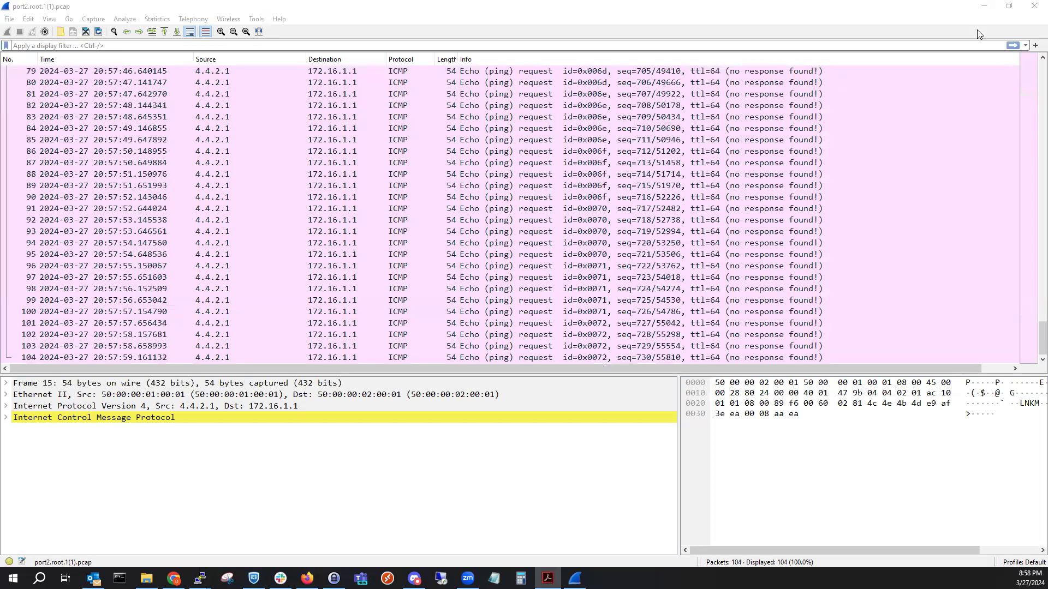
pyautogui.click(985, 8)
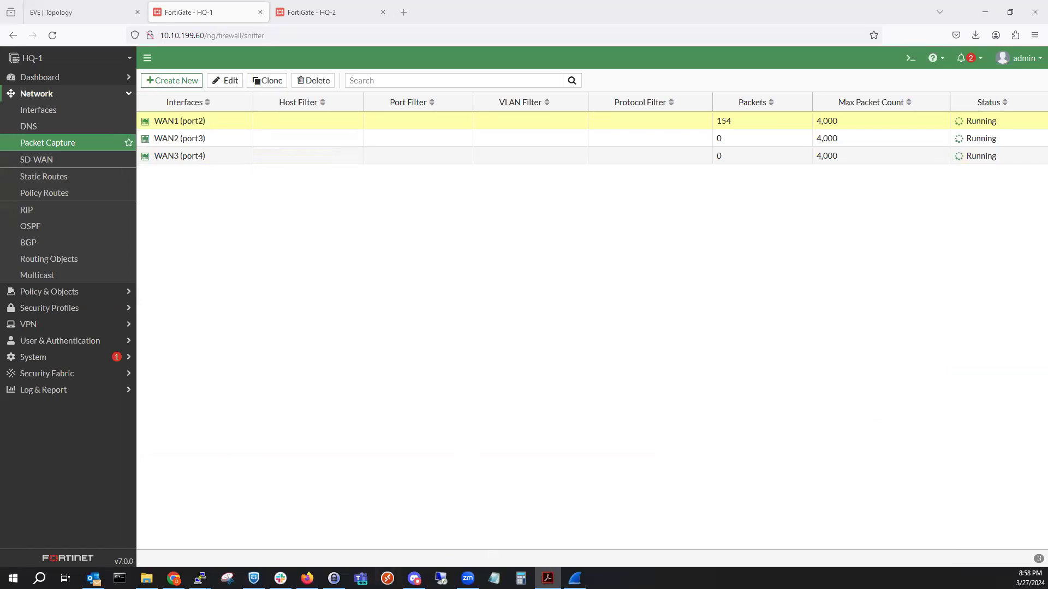
# Rerun the continuous ping to 172.16.2.50 on PC-5, placing its console below the capture counters.
pyautogui.moveTo(199, 579)
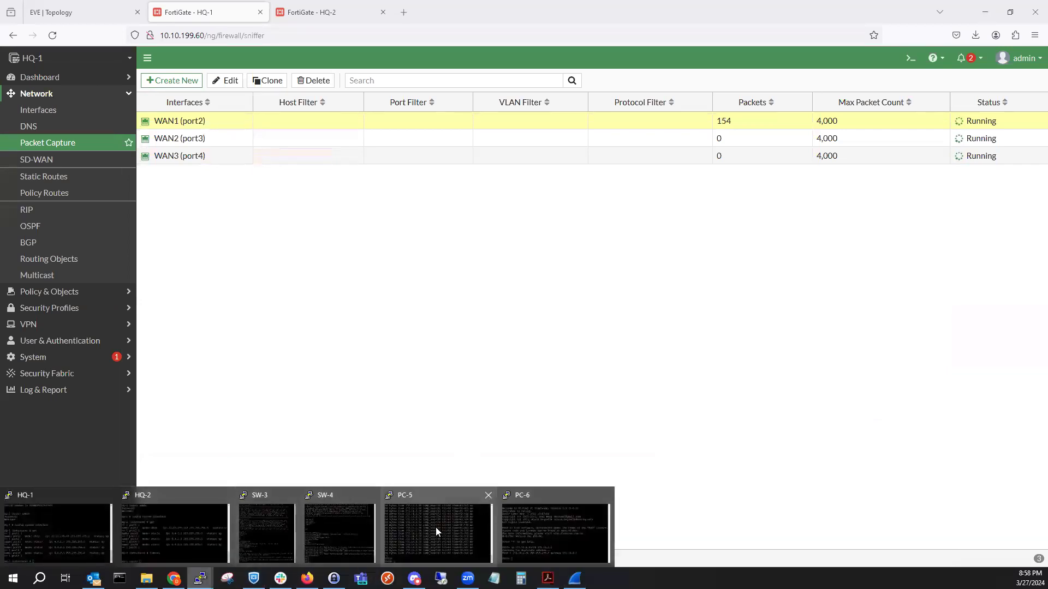
pyautogui.click(436, 532)
pyautogui.press('Up')
pyautogui.press('Return')
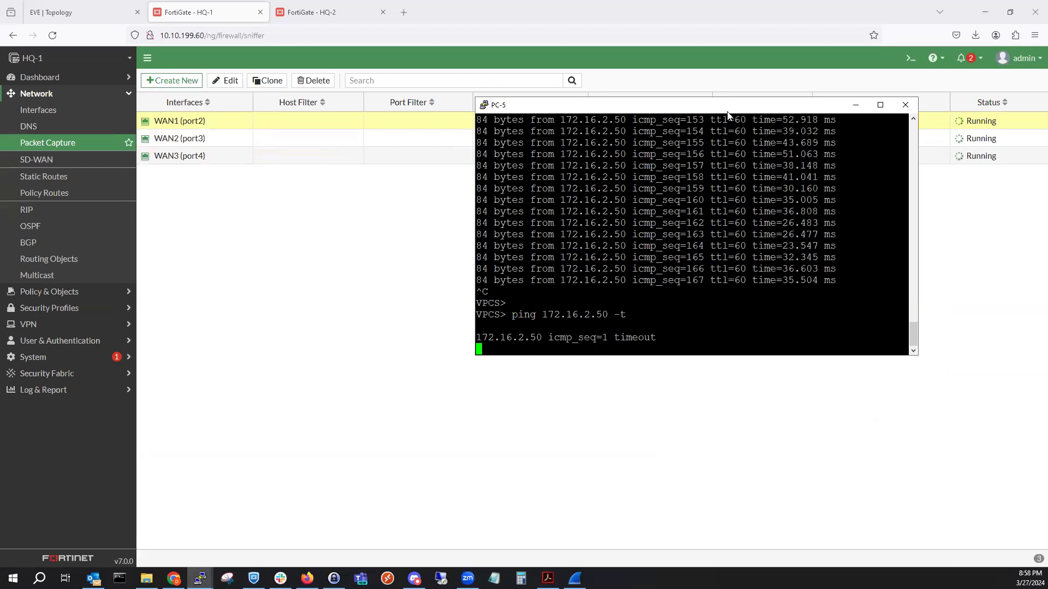
pyautogui.moveTo(886, 109); pyautogui.dragTo(681, 194)
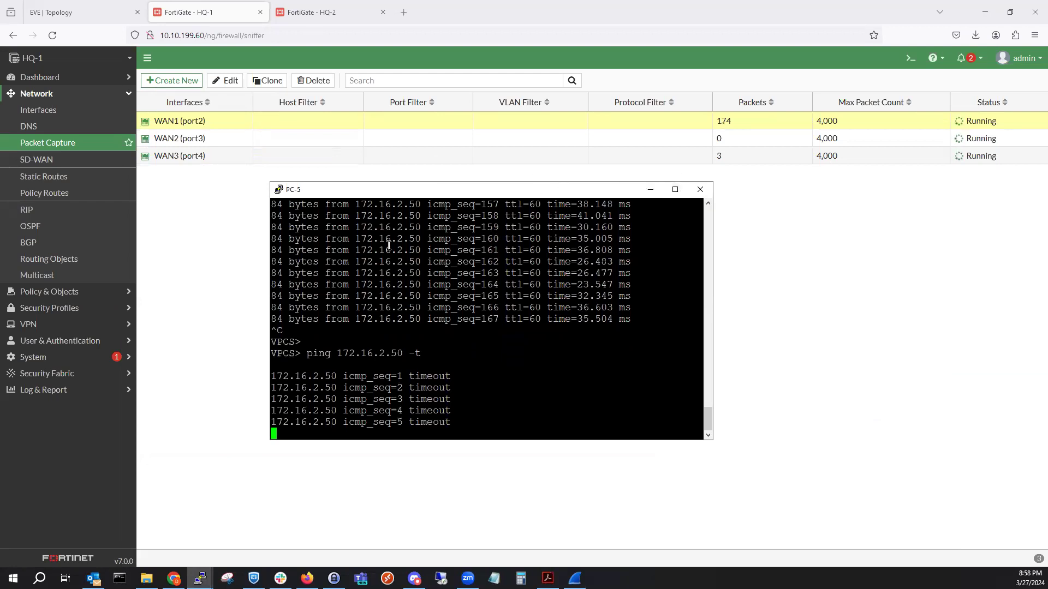
pyautogui.click(283, 6)
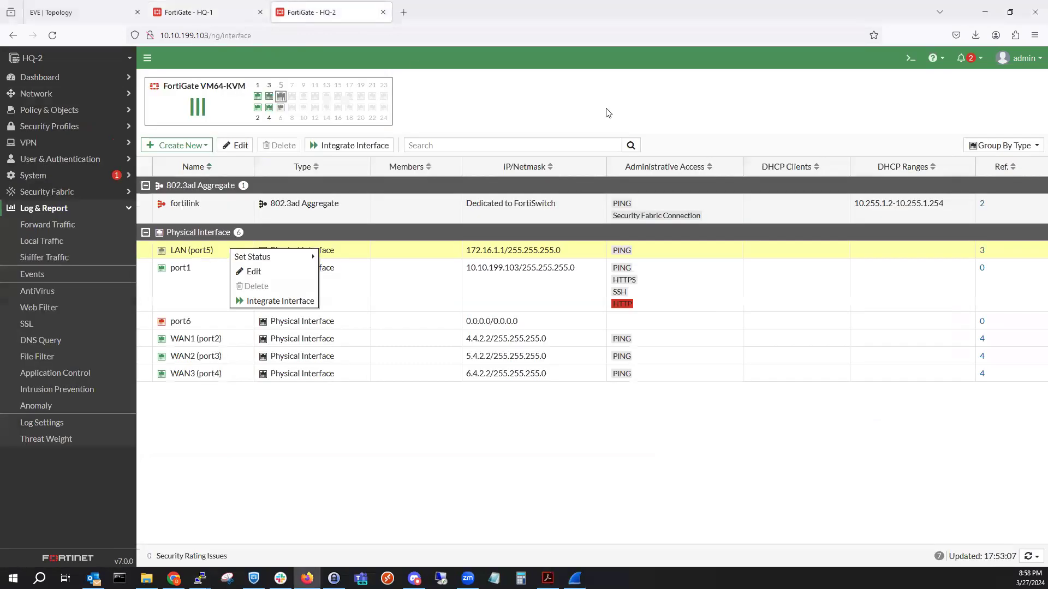
# Reboot HQ-2 from the admin System menu, then watch HQ-1's capture counters.
pyautogui.click(1008, 61)
pyautogui.moveTo(1003, 117)
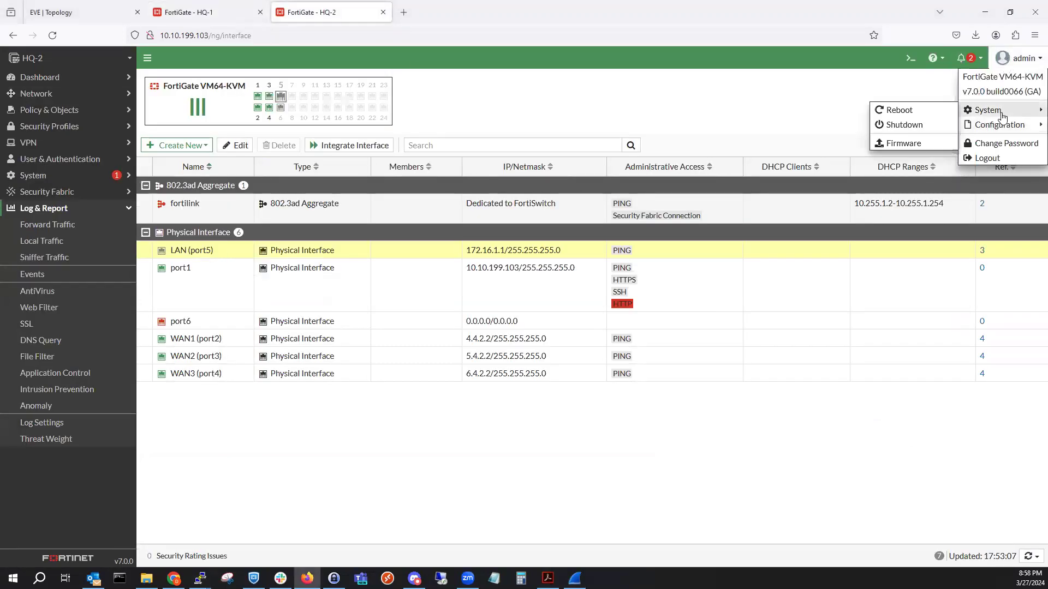
pyautogui.click(946, 111)
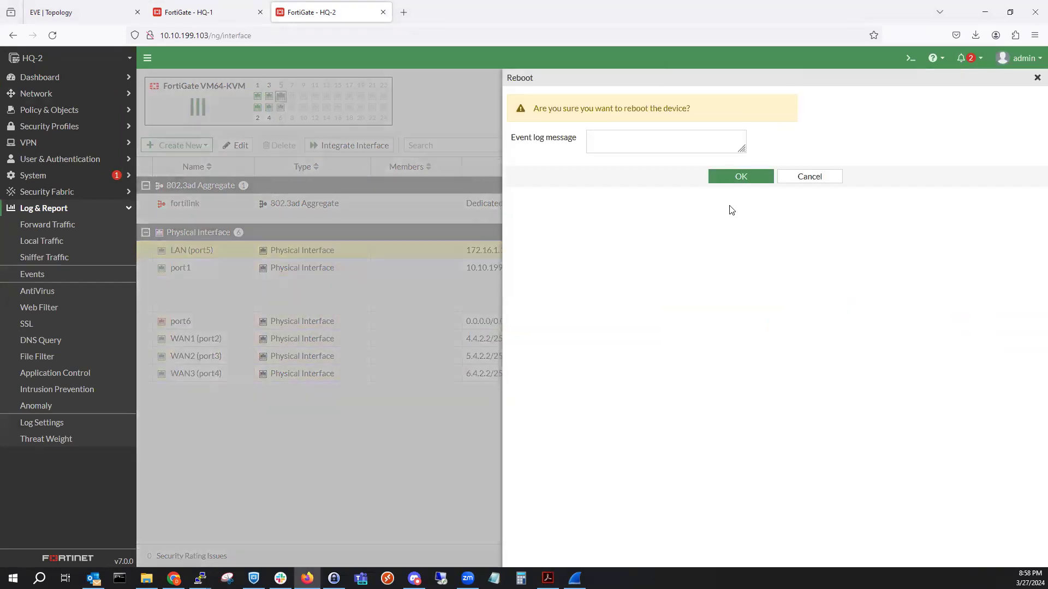
pyautogui.click(733, 178)
pyautogui.click(208, 12)
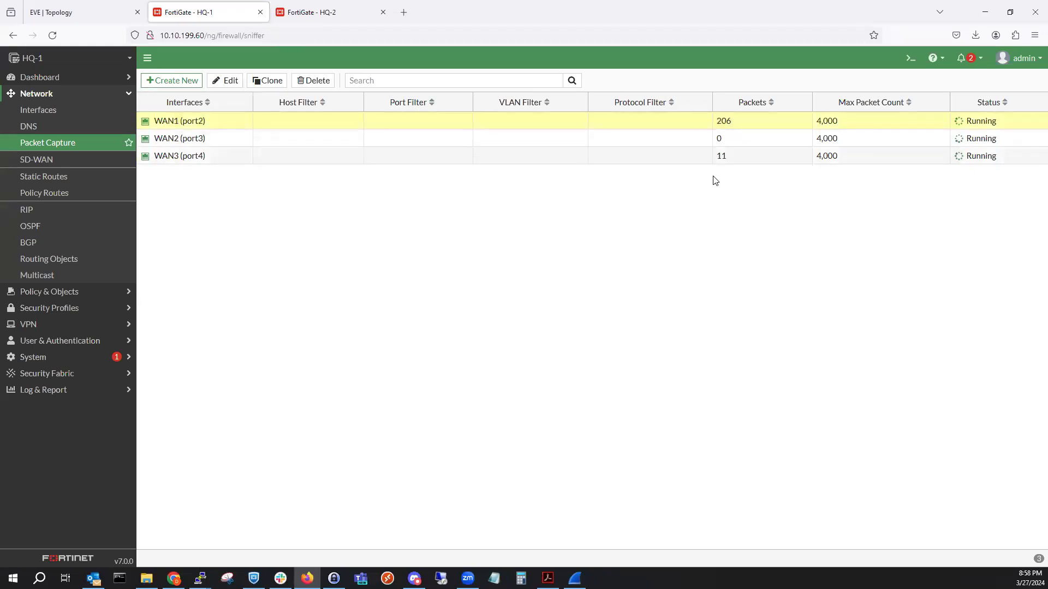
pyautogui.click(298, 12)
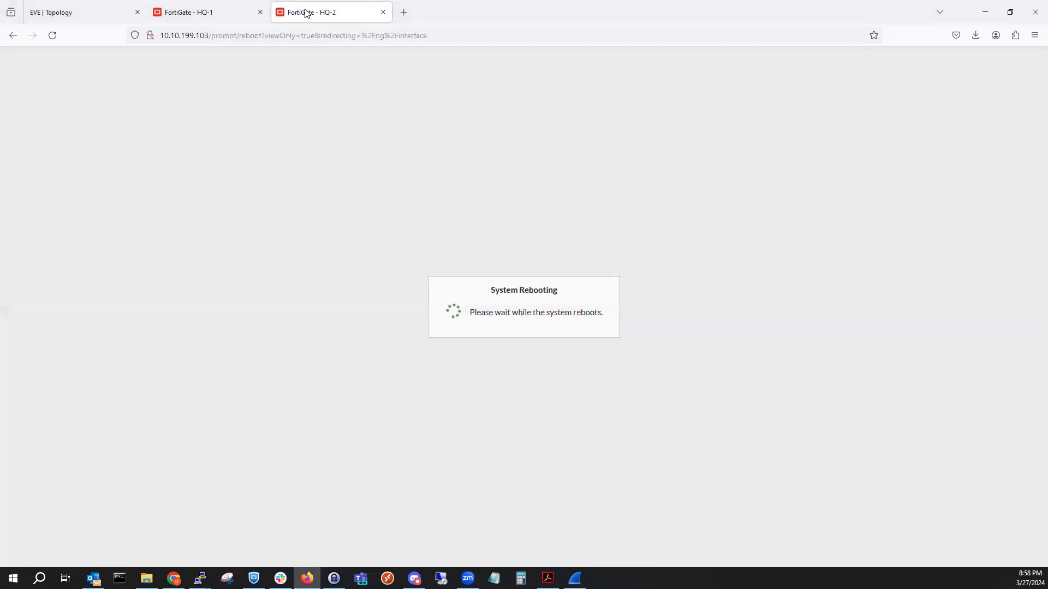
pyautogui.click(194, 13)
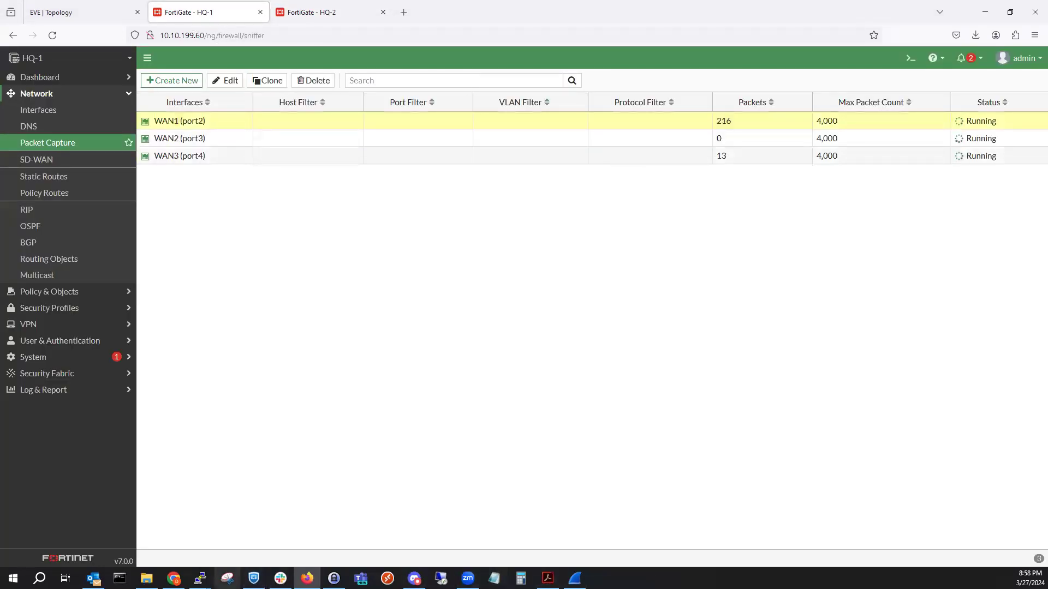
pyautogui.moveTo(200, 578)
pyautogui.click(431, 537)
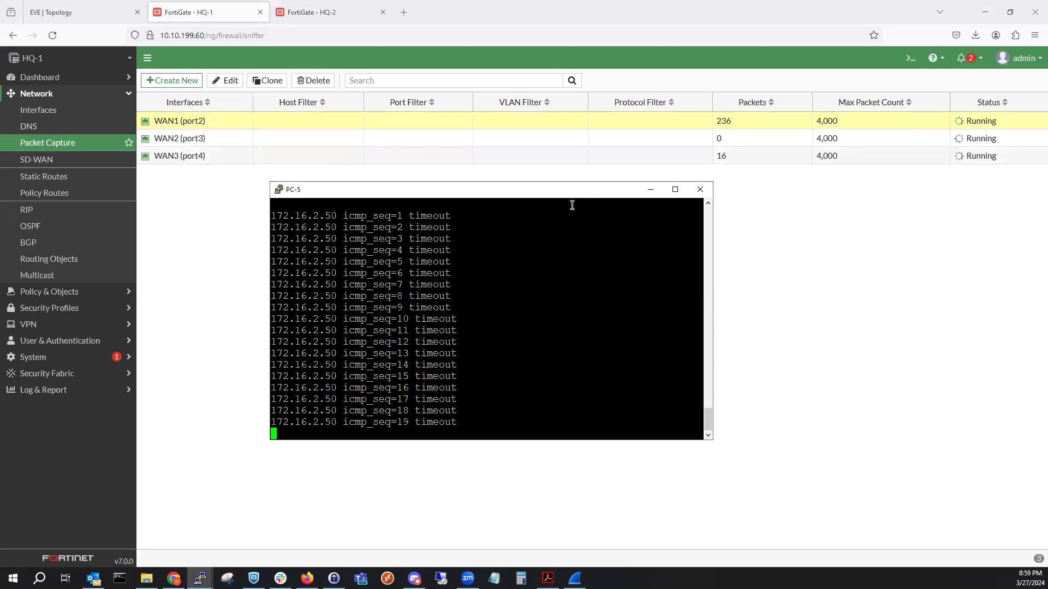
pyautogui.click(306, 12)
pyautogui.click(52, 35)
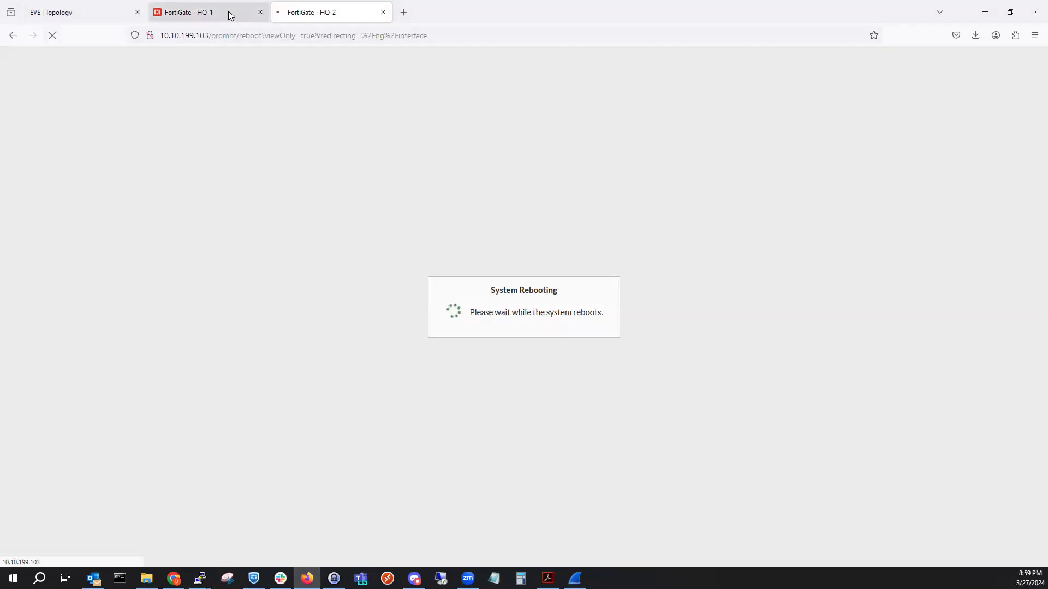
pyautogui.click(229, 11)
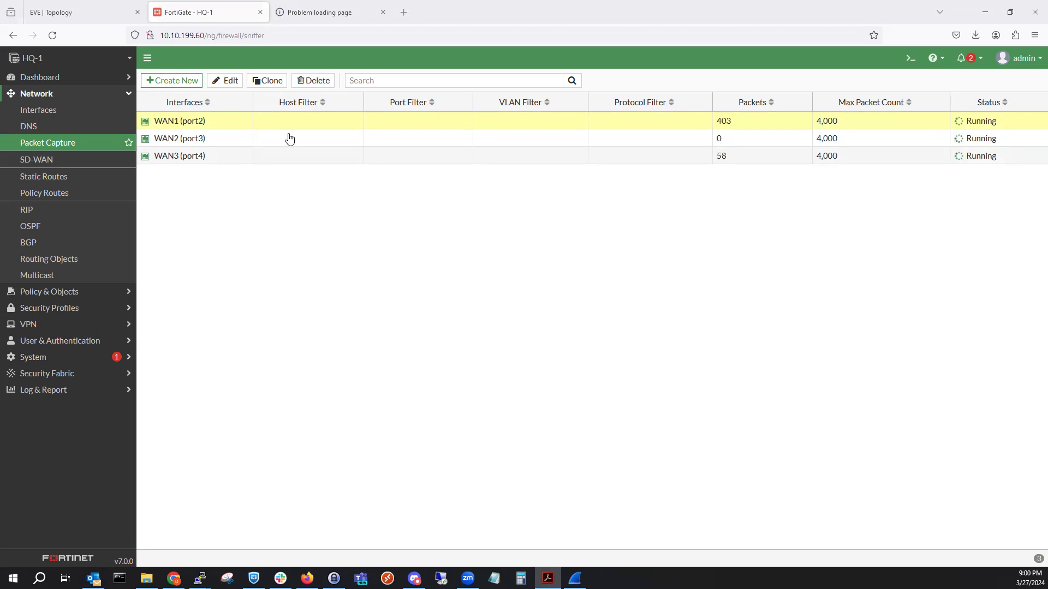
# Reload the HQ-2 page to check whether it is reachable again.
pyautogui.click(311, 13)
pyautogui.click(52, 35)
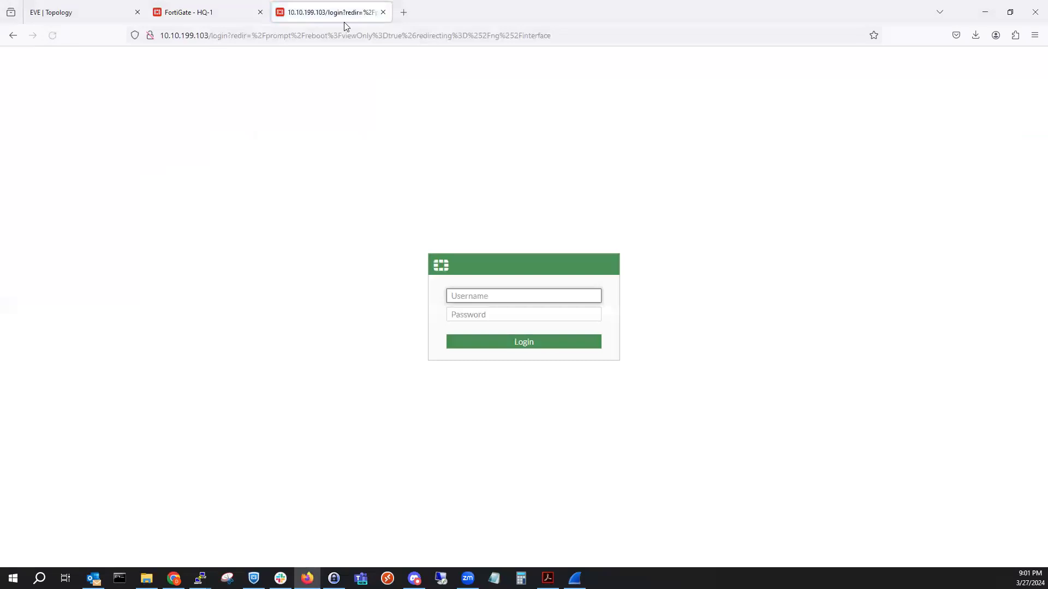
pyautogui.click(220, 10)
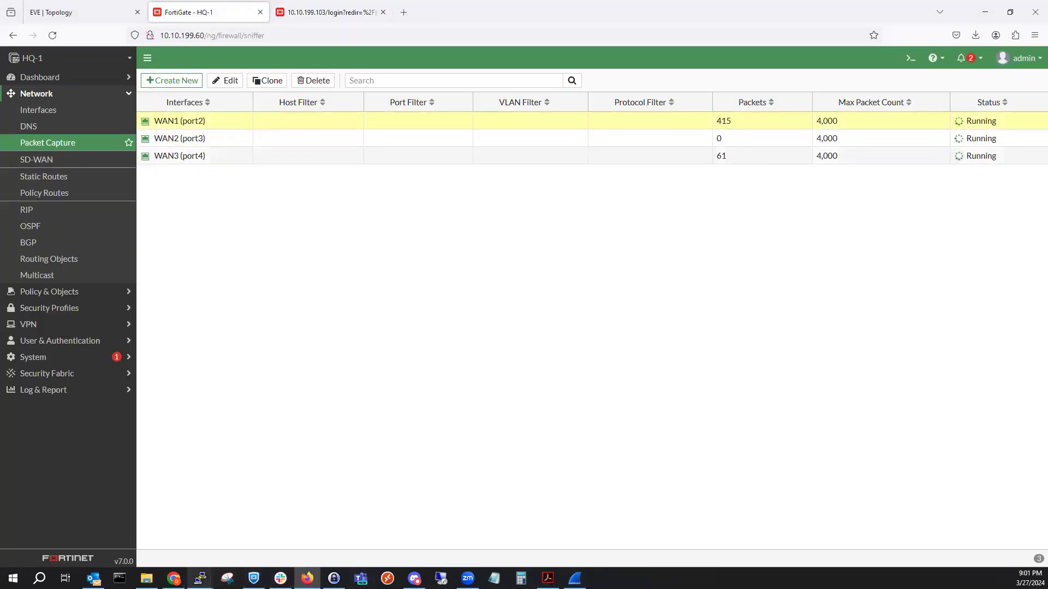
# Stop PC-5's continuous ping with Ctrl+C and bring up the EVE-NG lab topology.
pyautogui.click(199, 579)
pyautogui.click(457, 526)
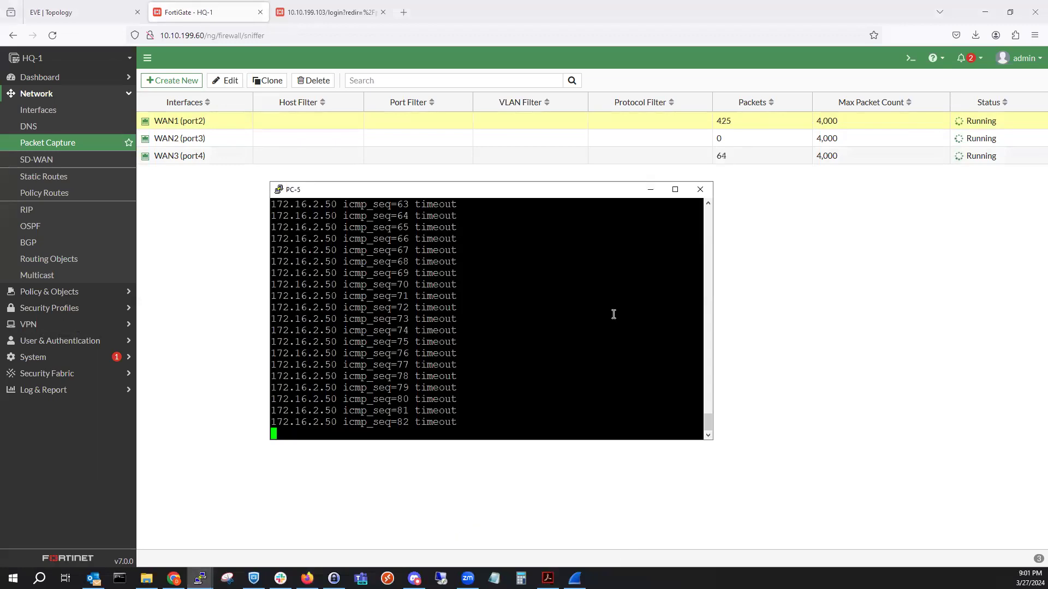
pyautogui.hotkey('ctrl', 'c')
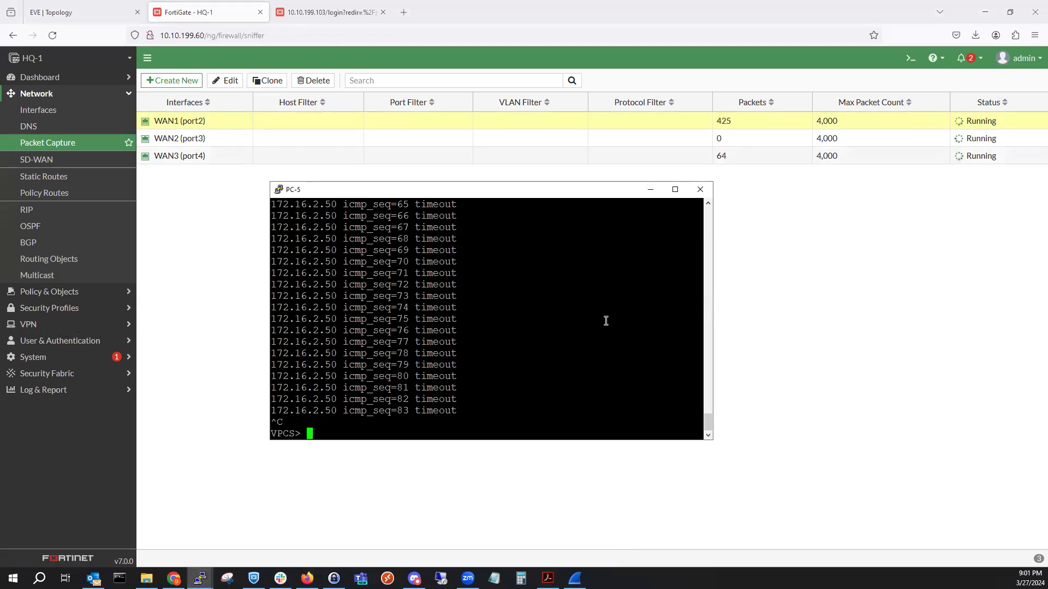
pyautogui.click(650, 189)
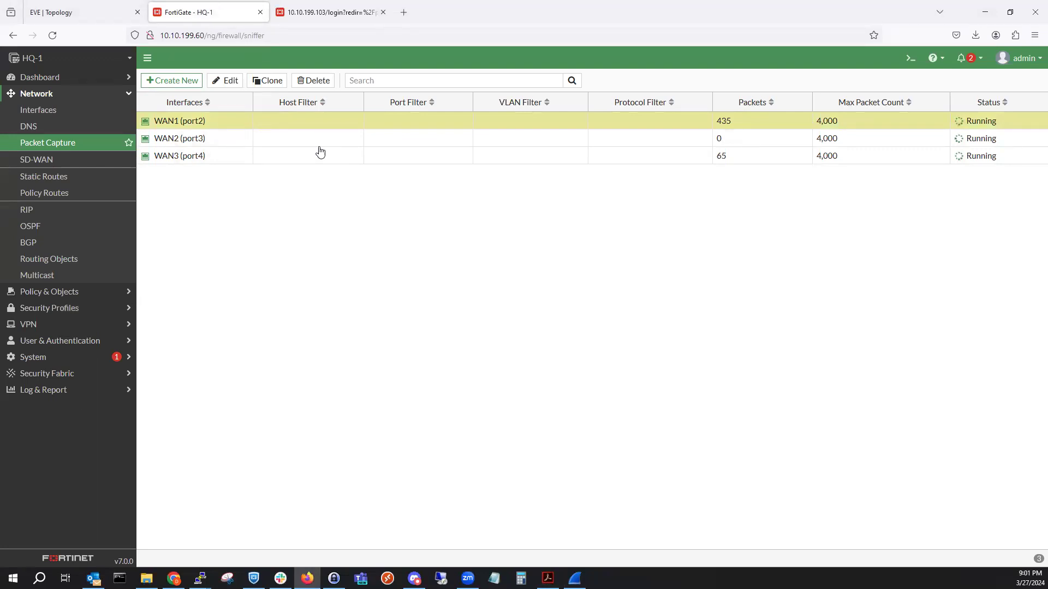
pyautogui.click(95, 12)
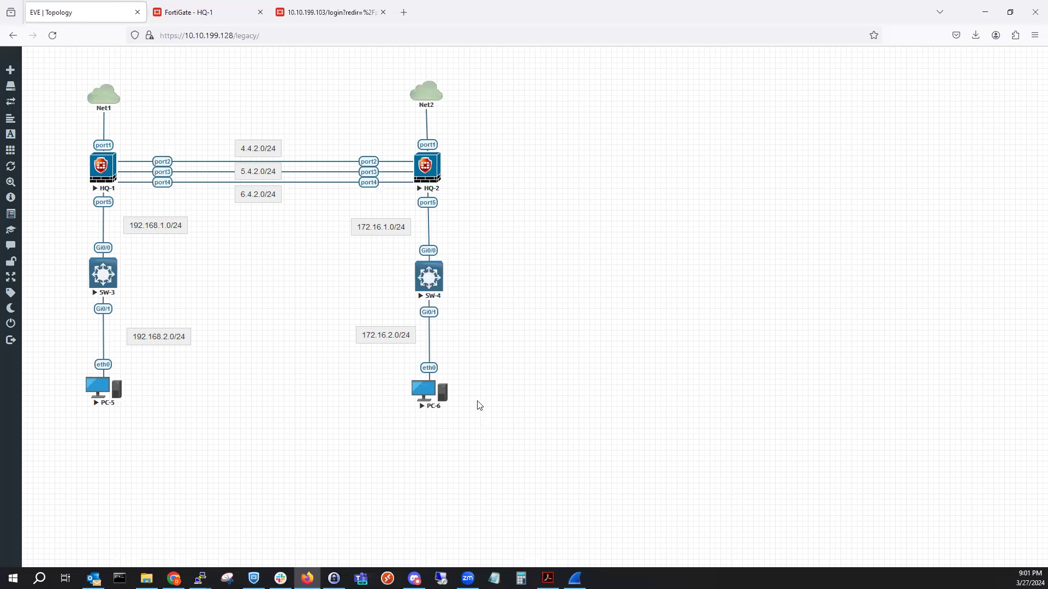